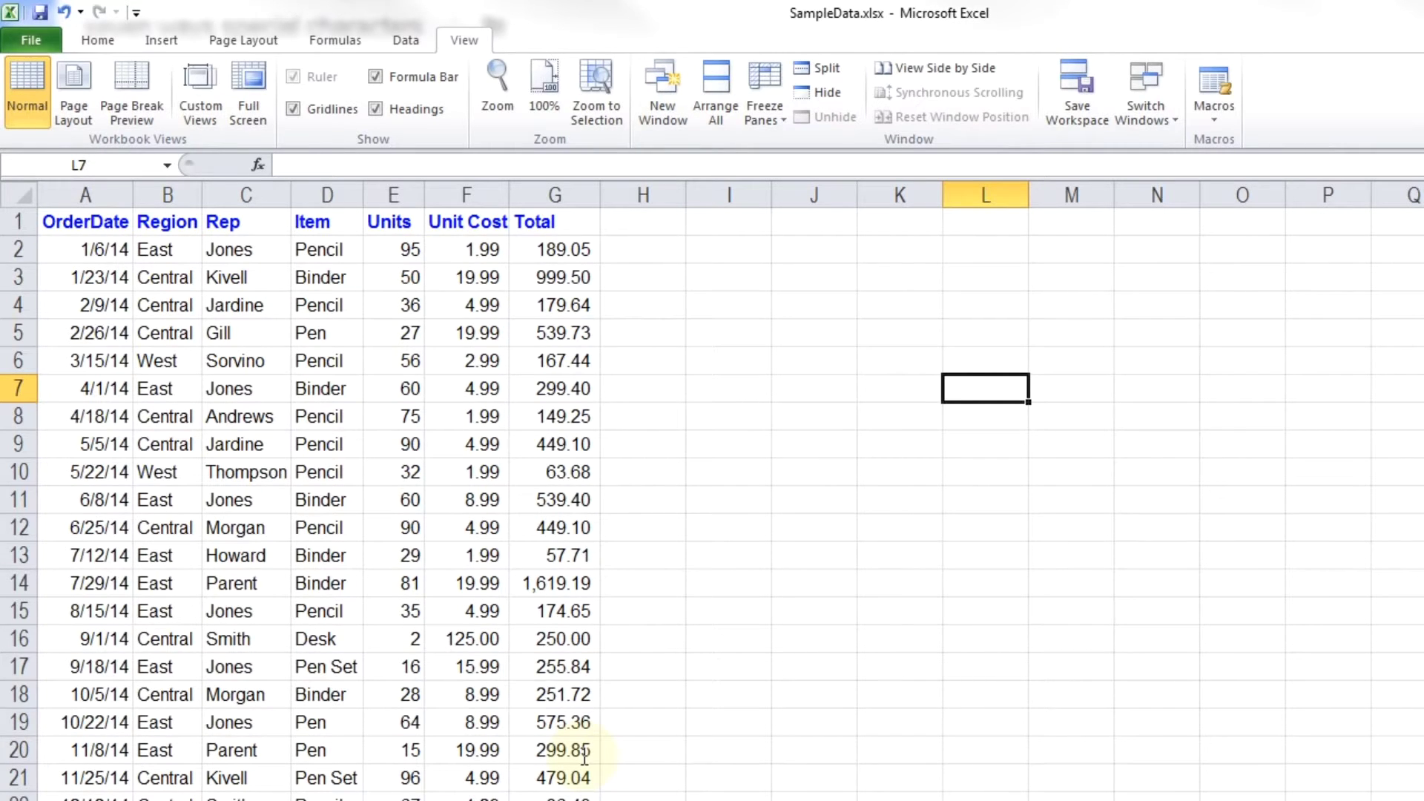
Jump through the Region column with Ctrl+Up/Down to check the extent of the data
{"action": "left_click", "coordinate": [445, 337]}
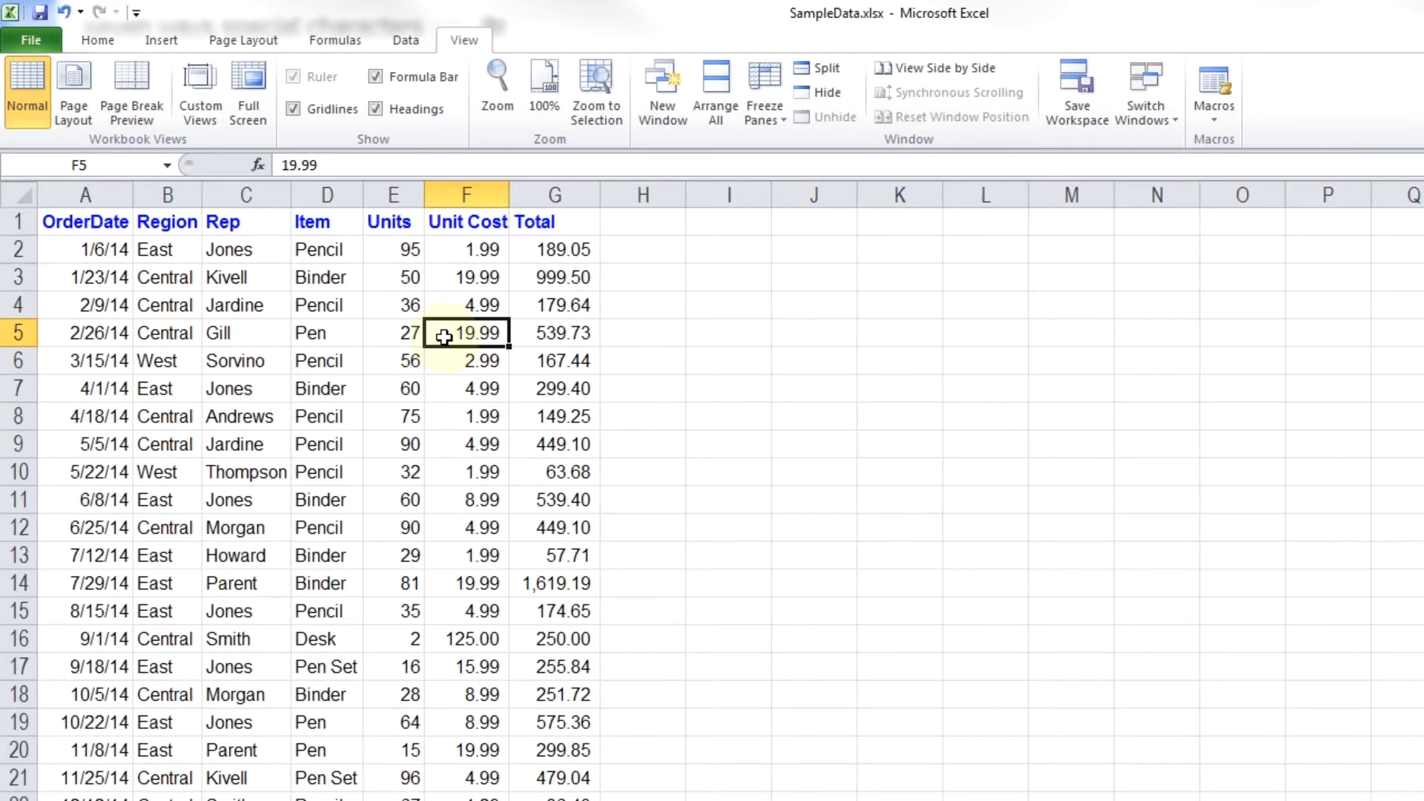
{"action": "left_click", "coordinate": [352, 365]}
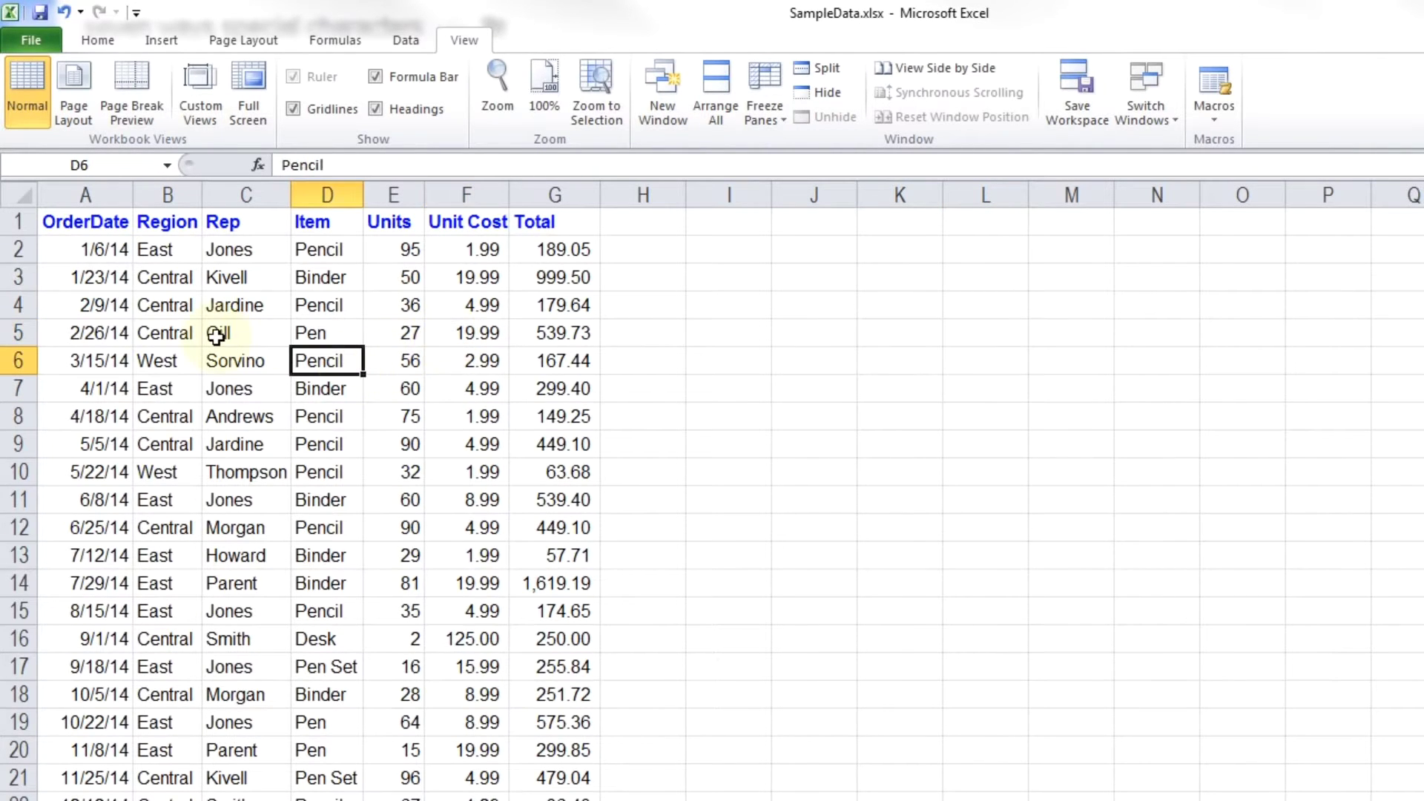
{"action": "key", "text": "Left"}
{"action": "key", "text": "Left"}
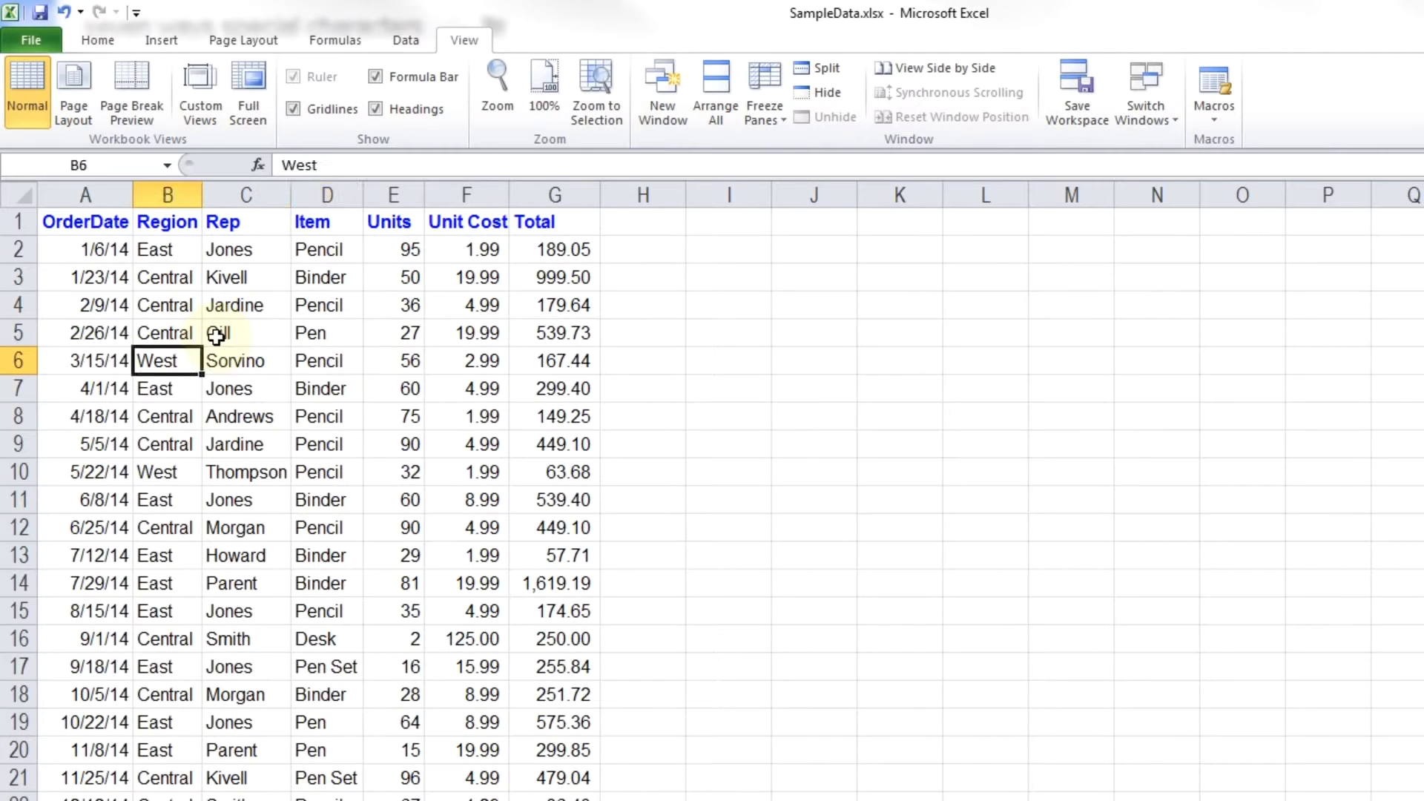
{"action": "key", "text": "ctrl+Up"}
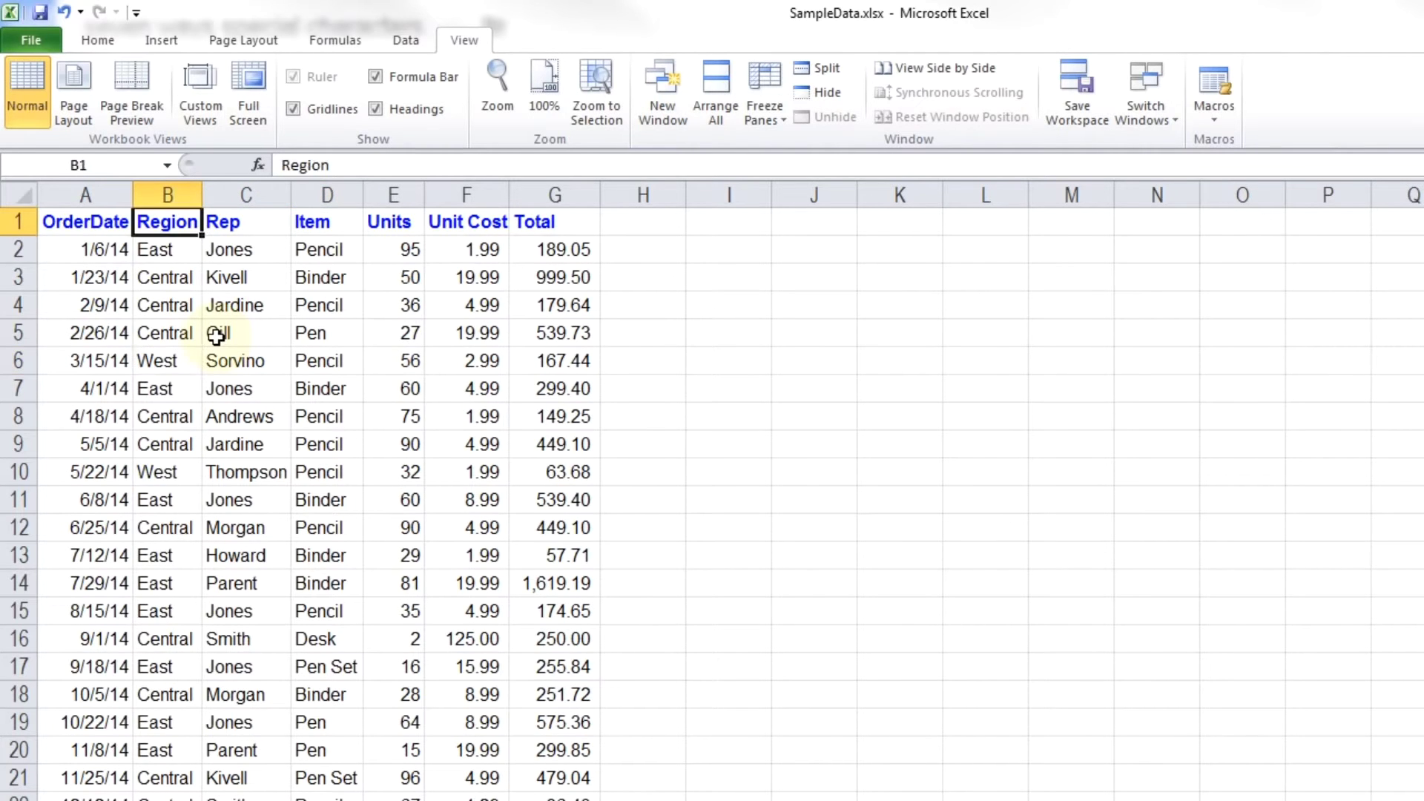
{"action": "key", "text": "ctrl+Down"}
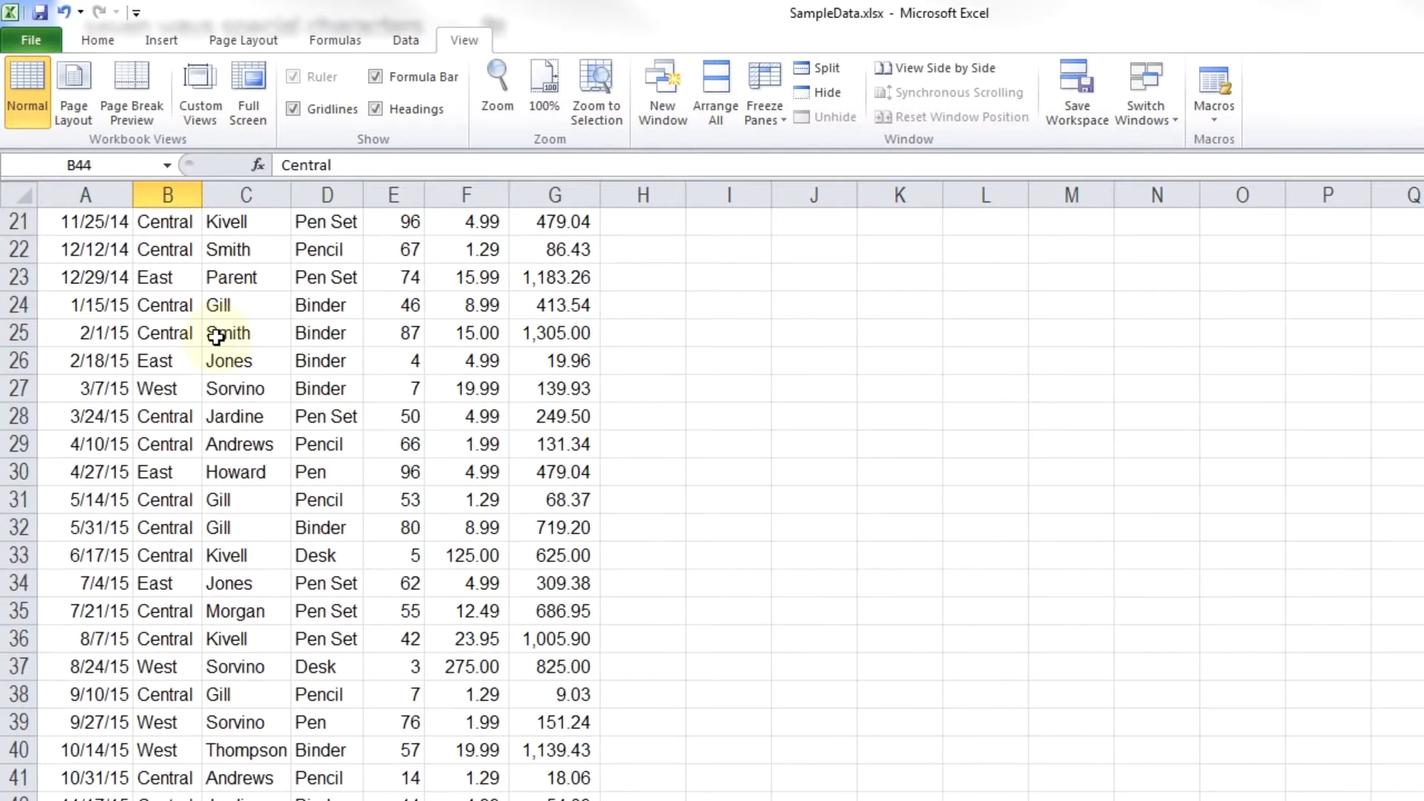
{"action": "key", "text": "ctrl+Up"}
{"action": "key", "text": "Down"}
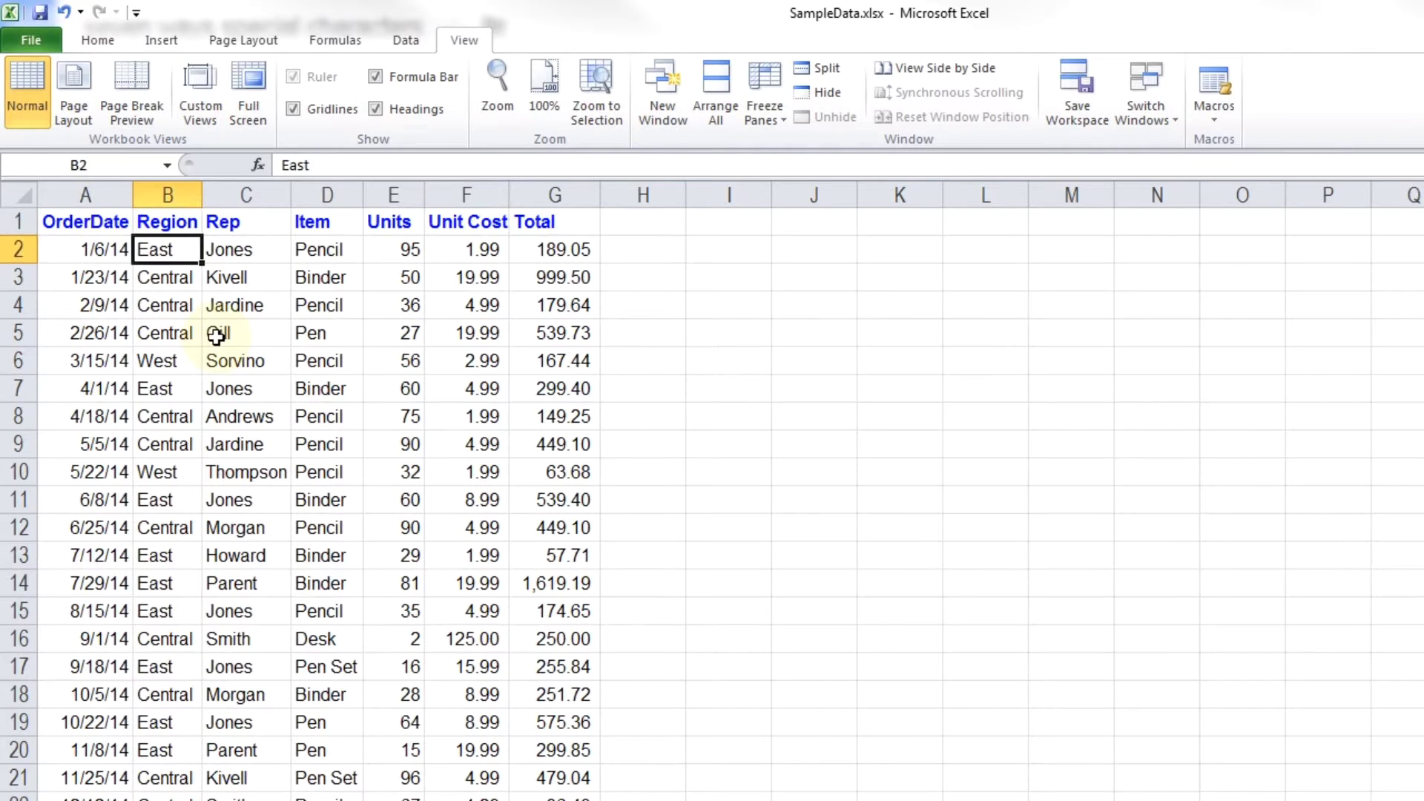
{"action": "key", "text": "Right"}
{"action": "key", "text": "Right"}
{"action": "key", "text": "Right"}
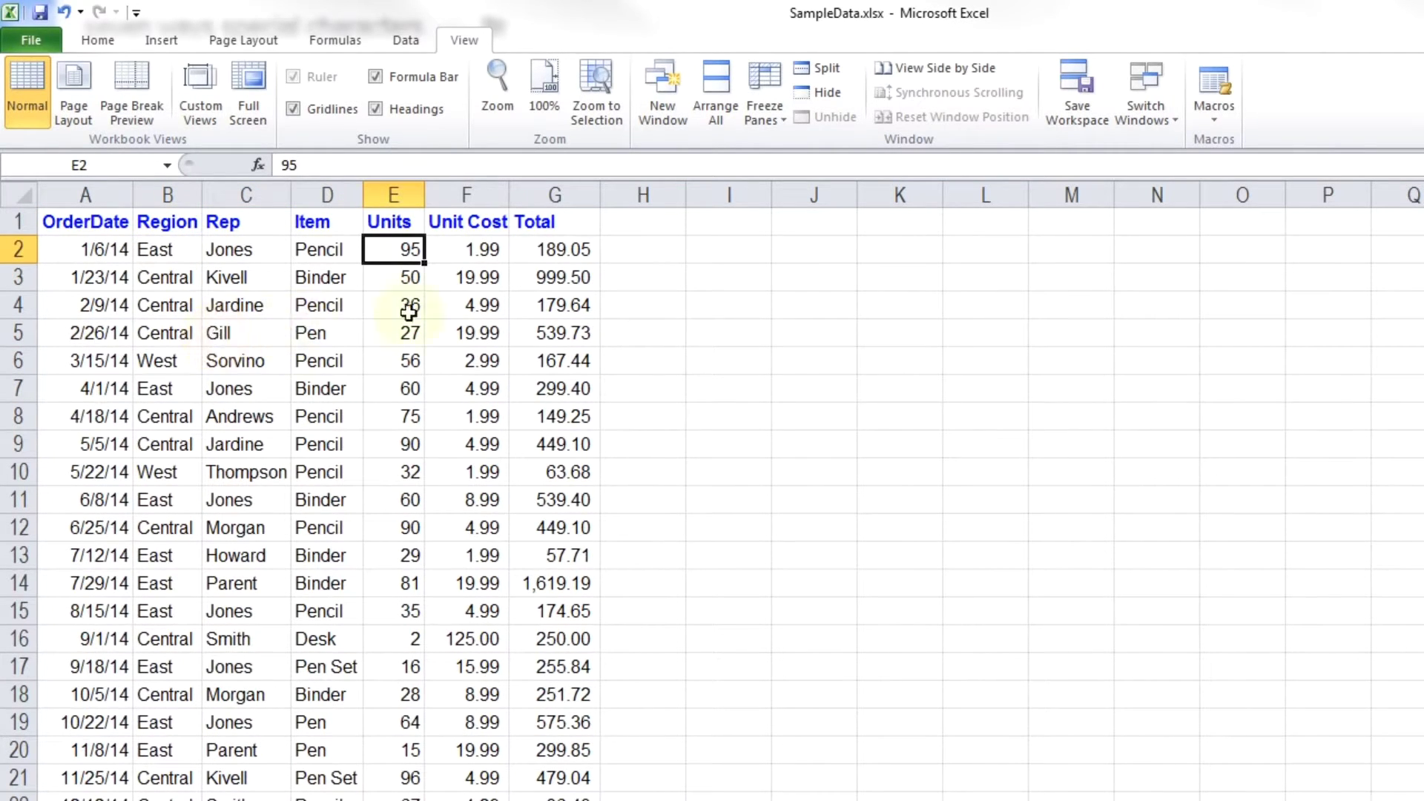
Split the sheet so rows 1–5 stay in the top pane, with no vertical division
{"action": "left_click", "coordinate": [809, 69]}
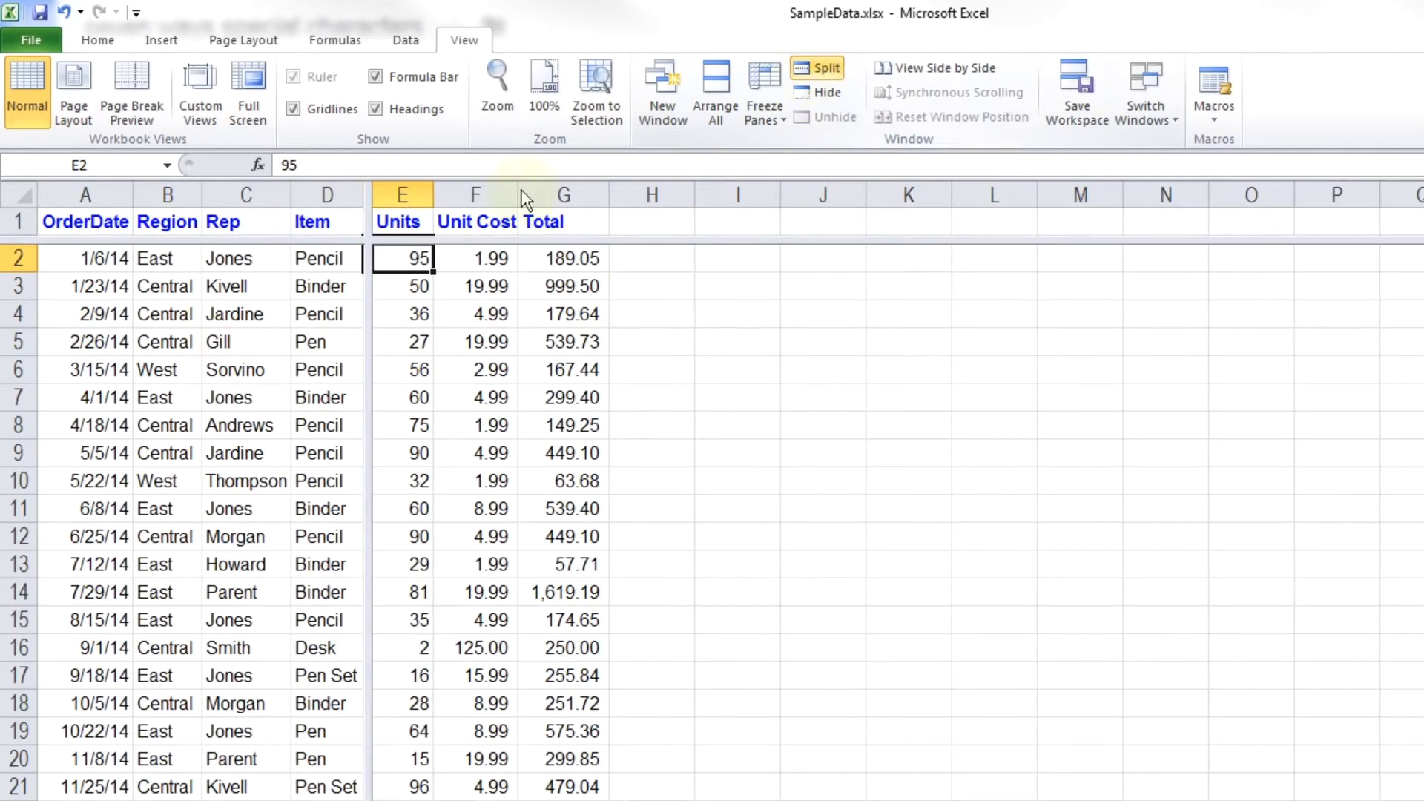
{"action": "left_click_drag", "start_coordinate": [388, 237], "coordinate": [375, 343]}
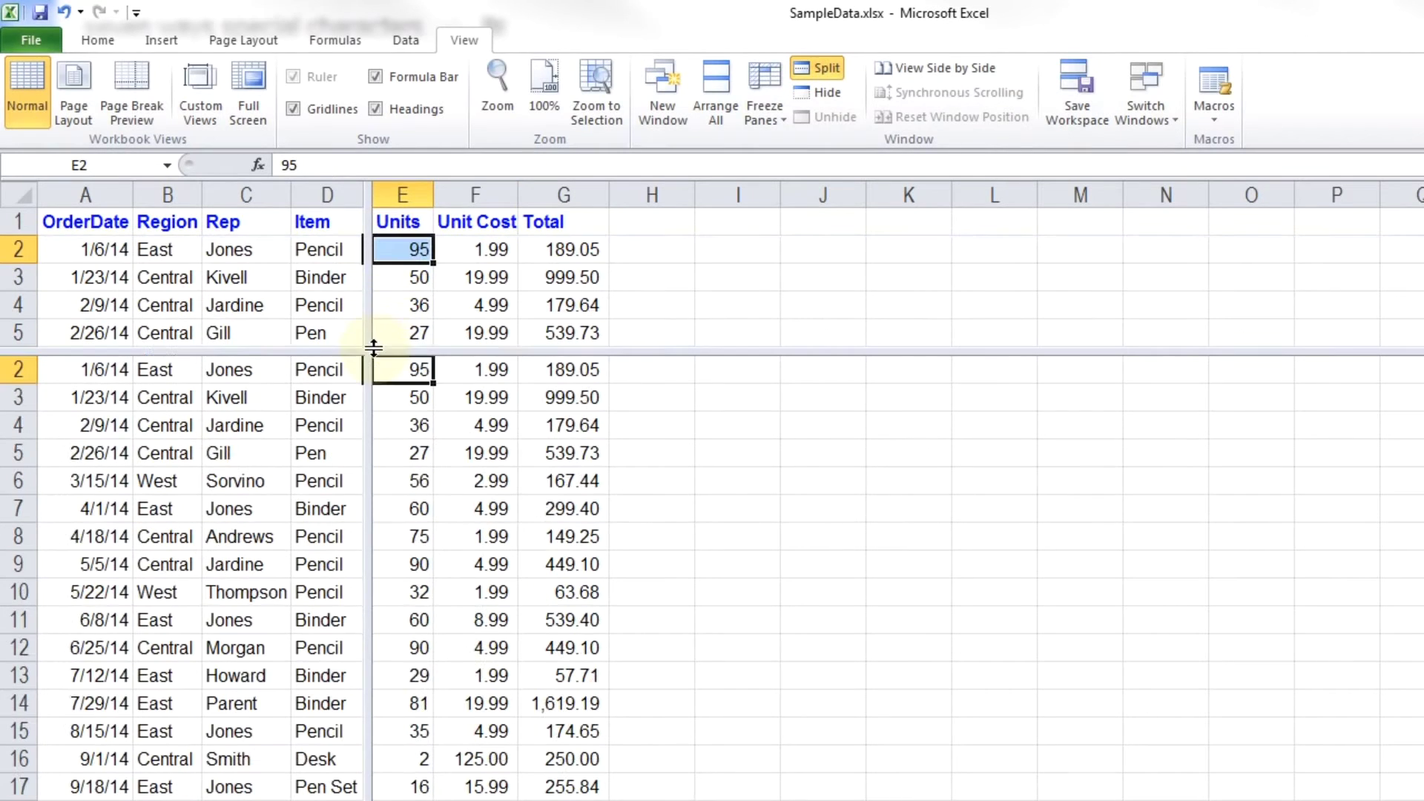
{"action": "double_click", "coordinate": [369, 302]}
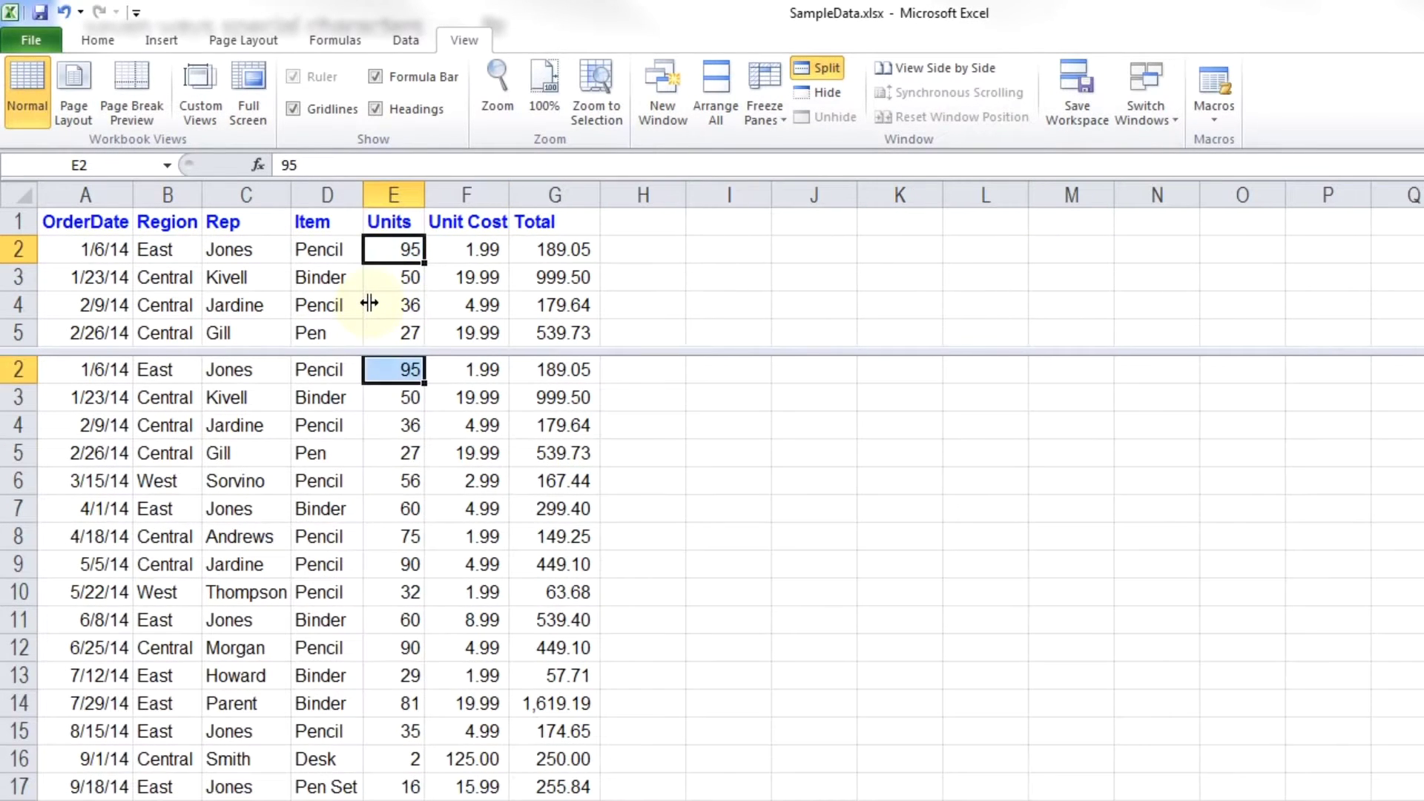
AutoSum the Unit Cost column in the empty cell F45 below the data
{"action": "left_click", "coordinate": [428, 392]}
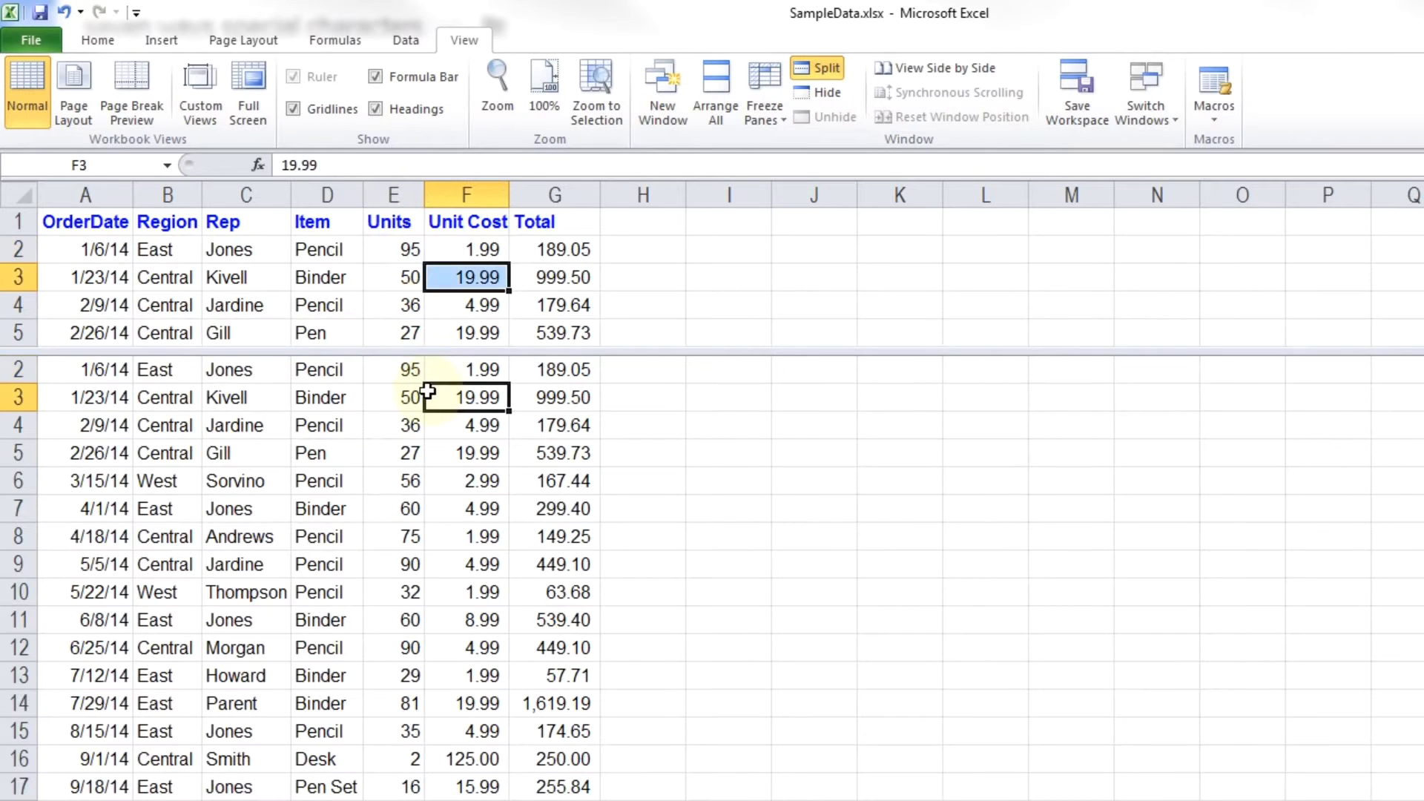
{"action": "key", "text": "ctrl+Down"}
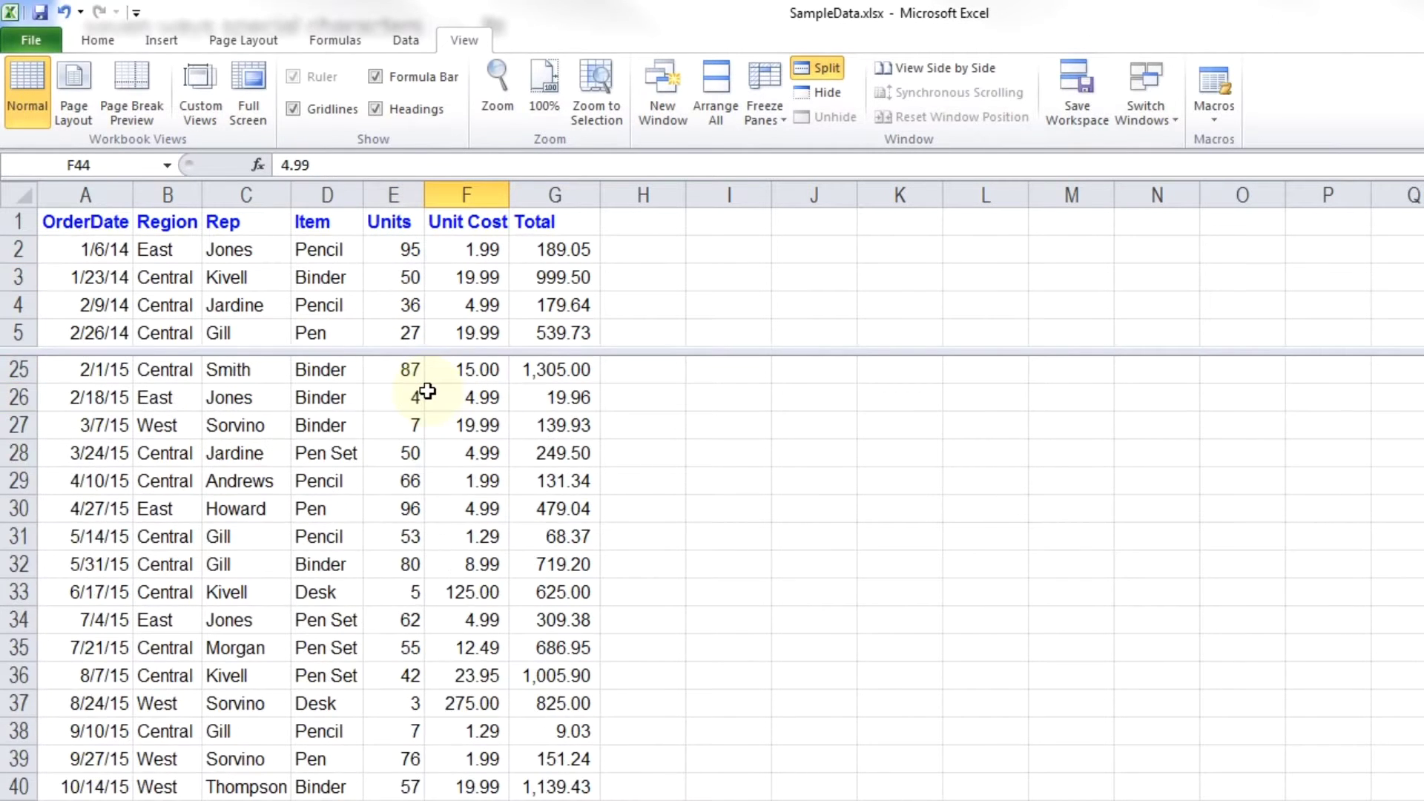
{"action": "key", "text": "Down"}
{"action": "key", "text": "Down"}
{"action": "key", "text": "Down"}
{"action": "key", "text": "Down"}
{"action": "key", "text": "Down"}
{"action": "key", "text": "Down"}
{"action": "key", "text": "Down"}
{"action": "key", "text": "Down"}
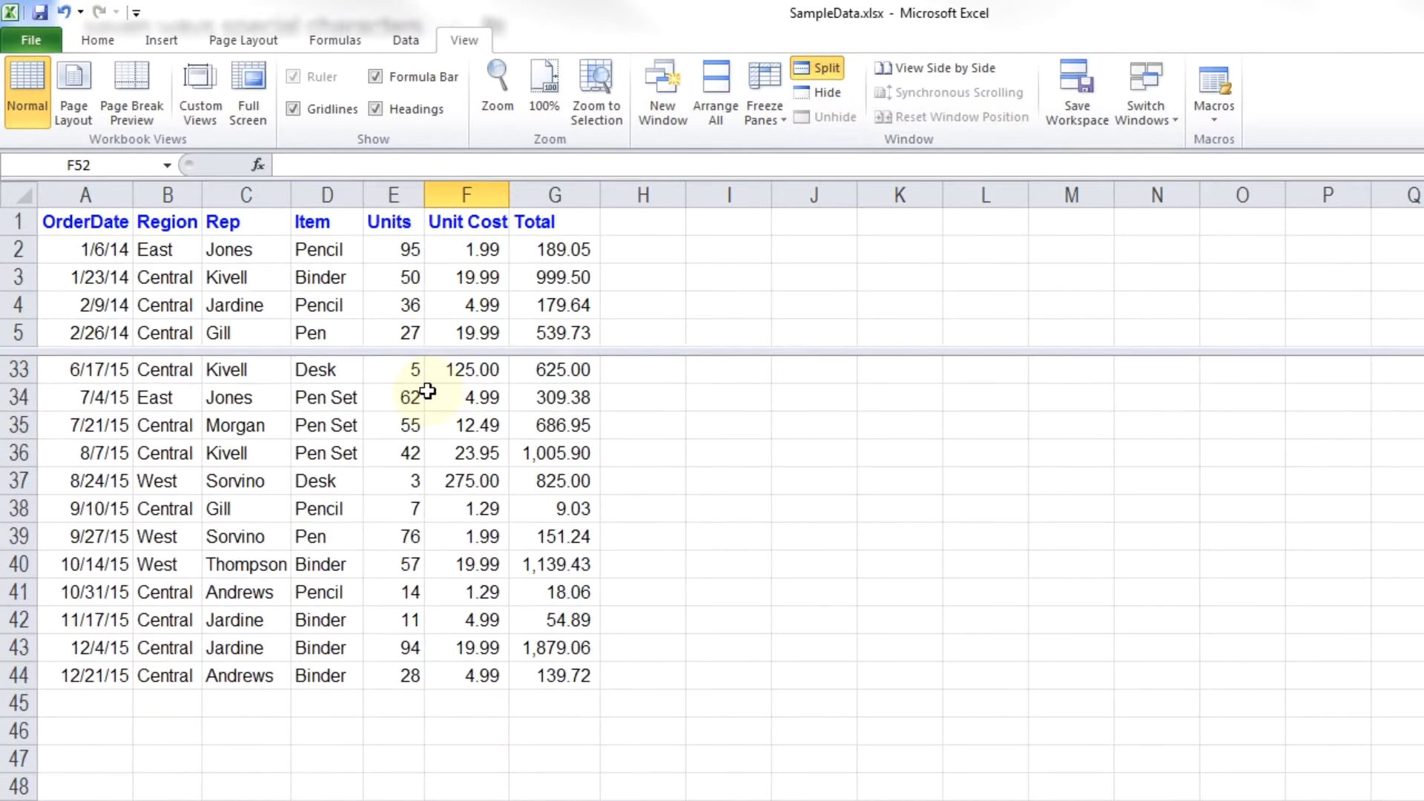
{"action": "key", "text": "Up"}
{"action": "key", "text": "Up"}
{"action": "key", "text": "Up"}
{"action": "key", "text": "Up"}
{"action": "key", "text": "Up"}
{"action": "key", "text": "Up"}
{"action": "key", "text": "Up"}
{"action": "key", "text": "alt+equal"}
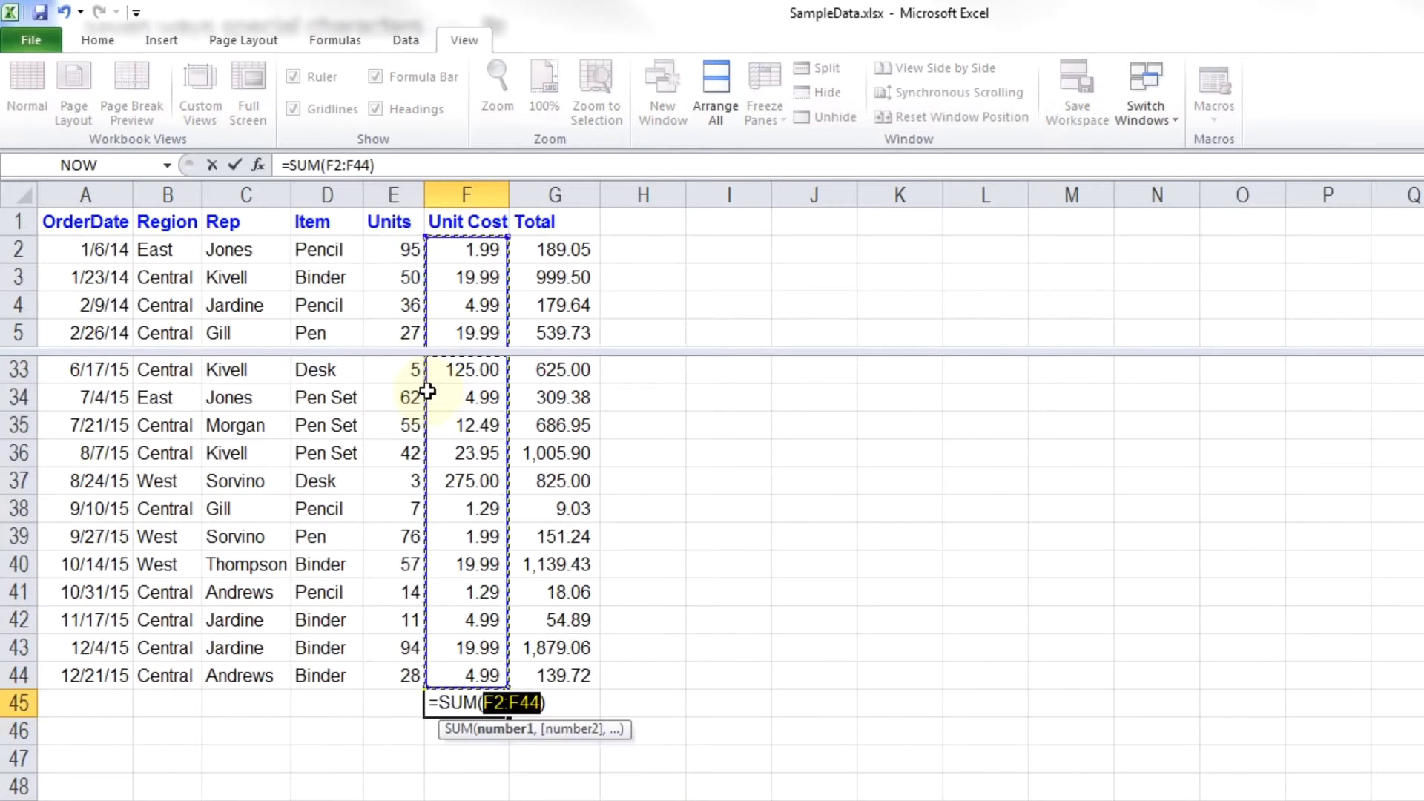
{"action": "key", "text": "Return"}
Change the unit cost in F2 to 2.00, then remove the pane split
{"action": "left_click", "coordinate": [434, 252]}
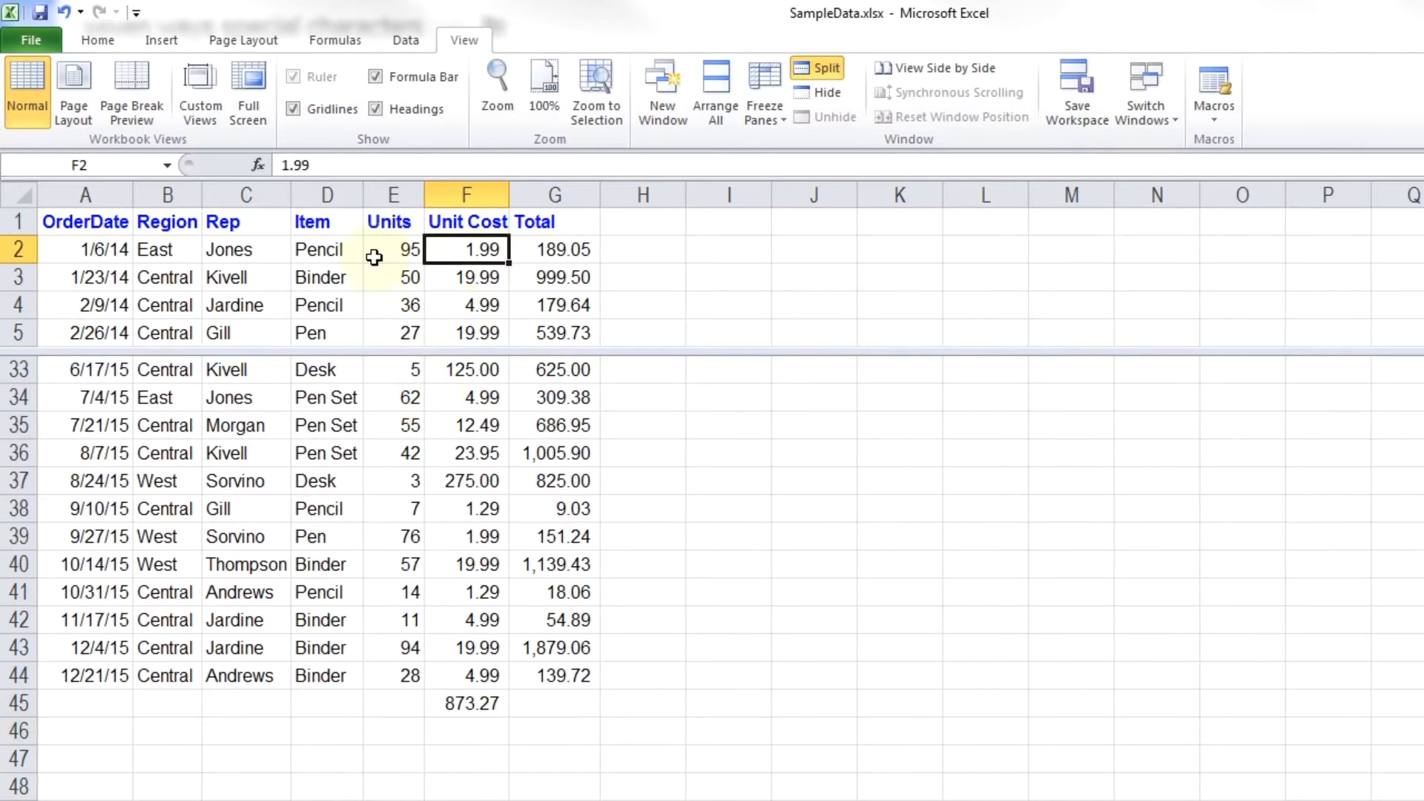
{"action": "type", "text": "2"}
{"action": "key", "text": "Return"}
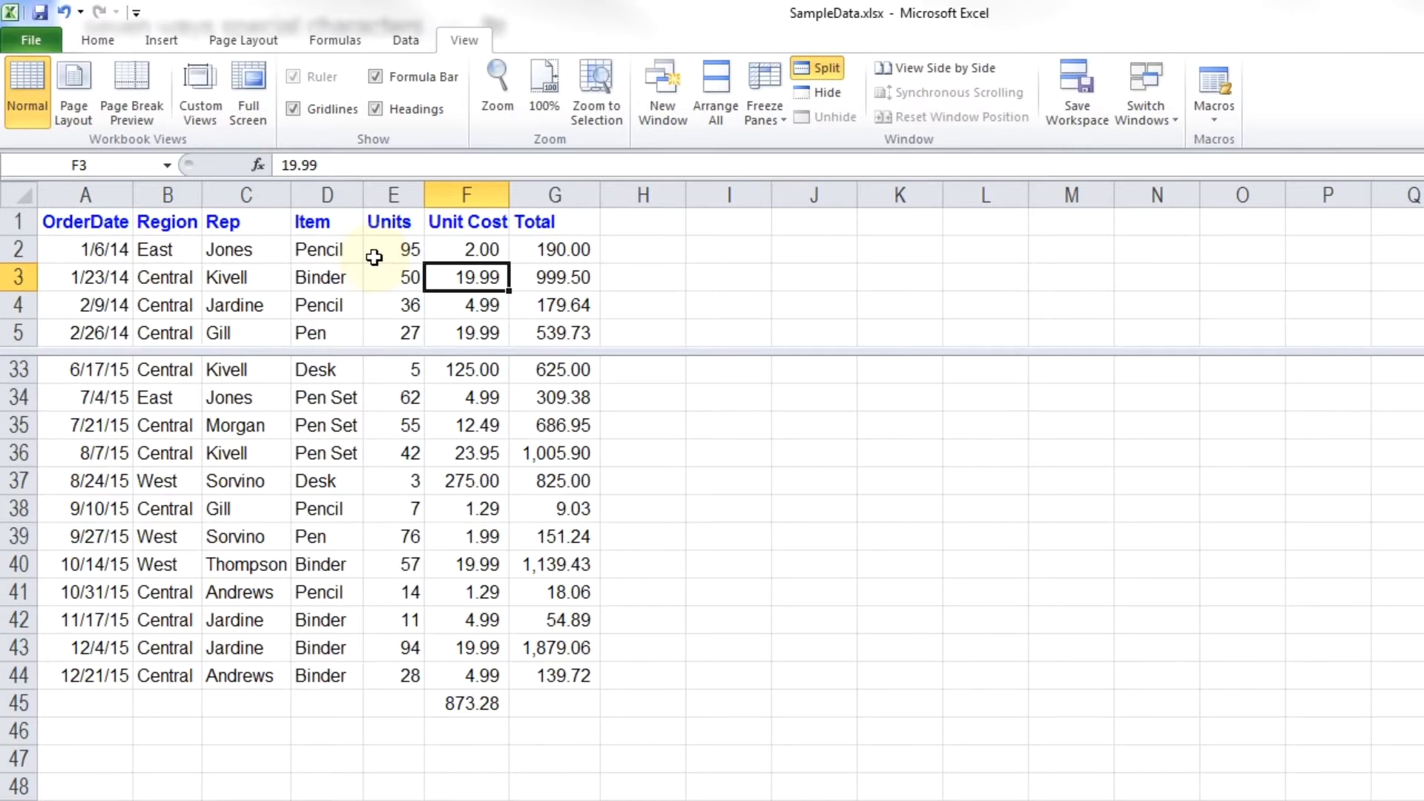
{"action": "double_click", "coordinate": [425, 352]}
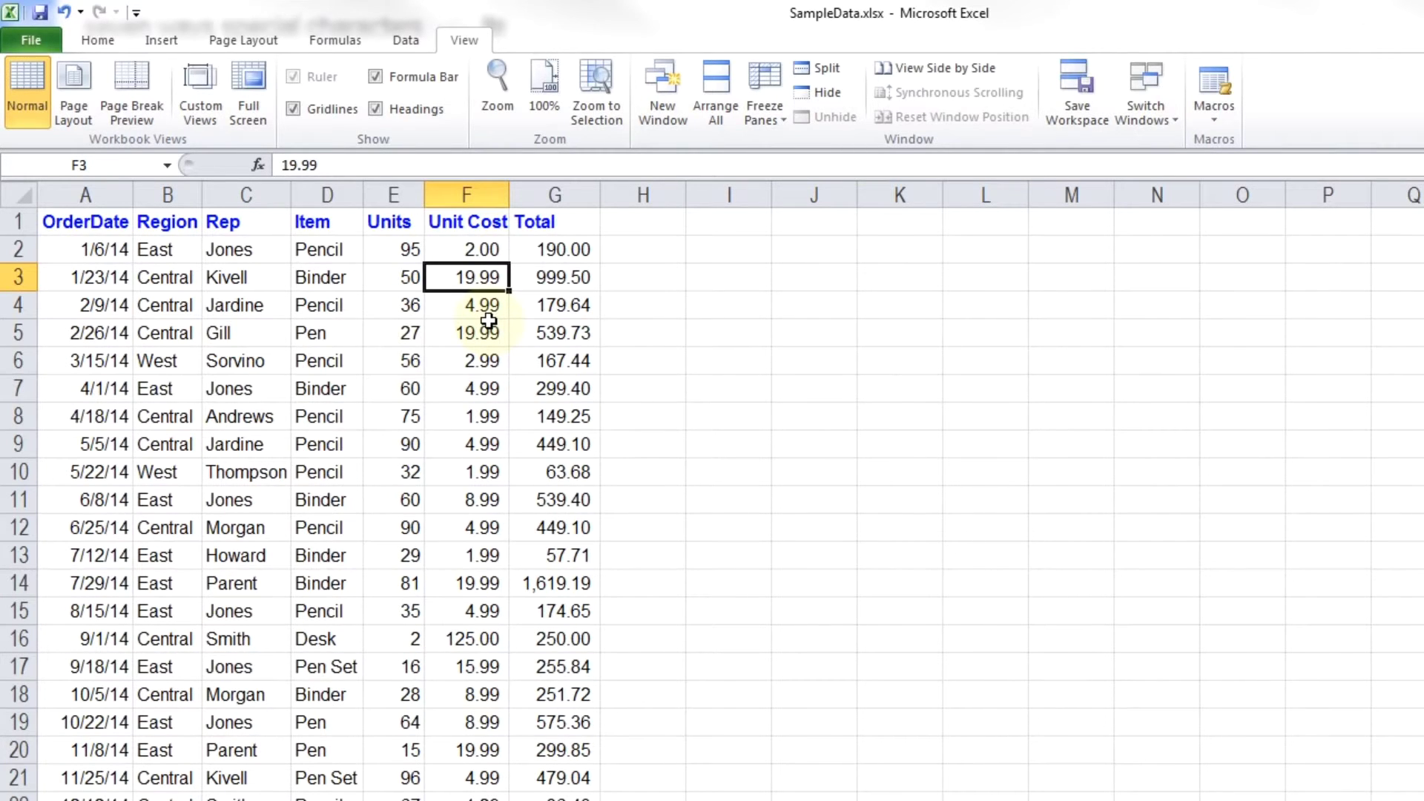
Open a second SampleData.xlsx window, tile both vertically, and close Book1 without saving
{"action": "left_click", "coordinate": [665, 96]}
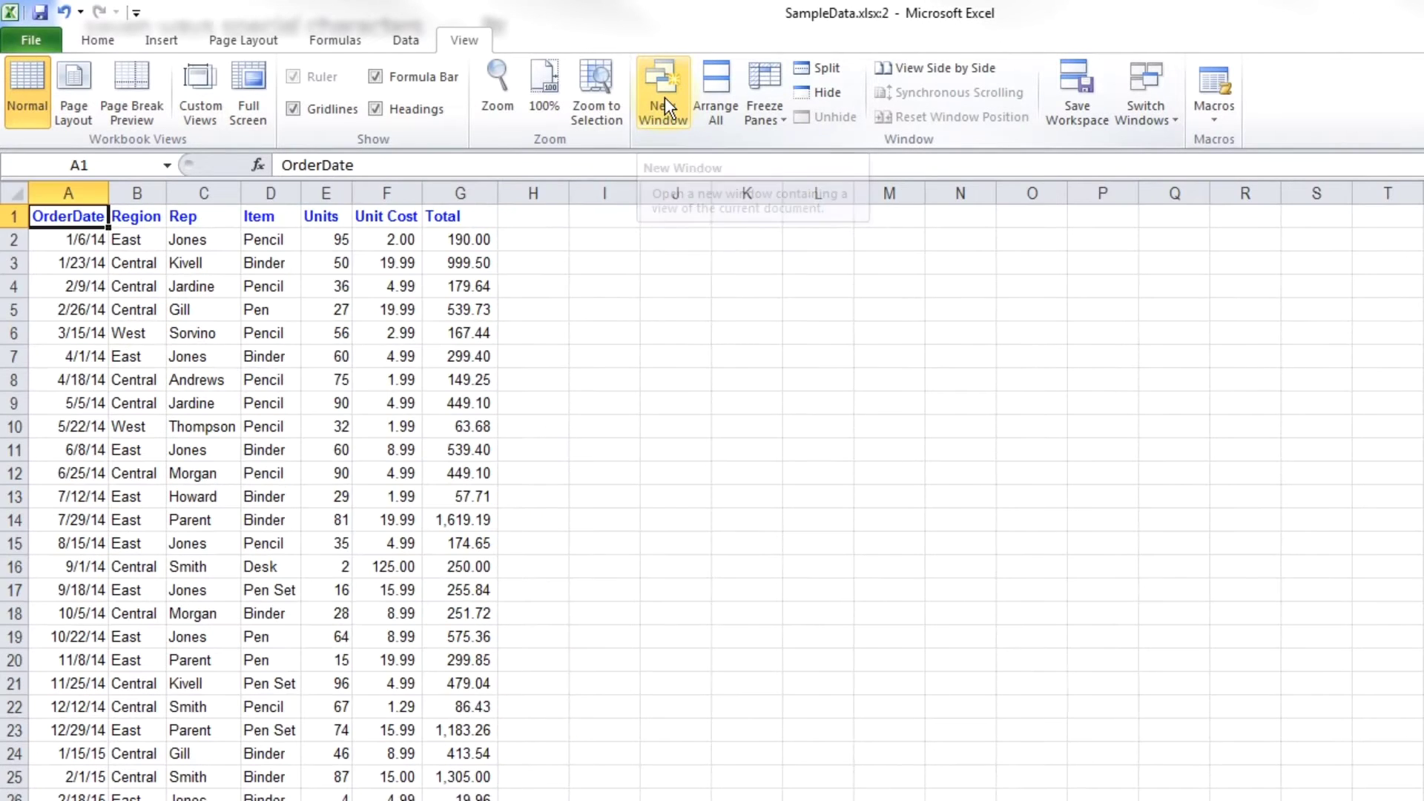
{"action": "left_click", "coordinate": [728, 85]}
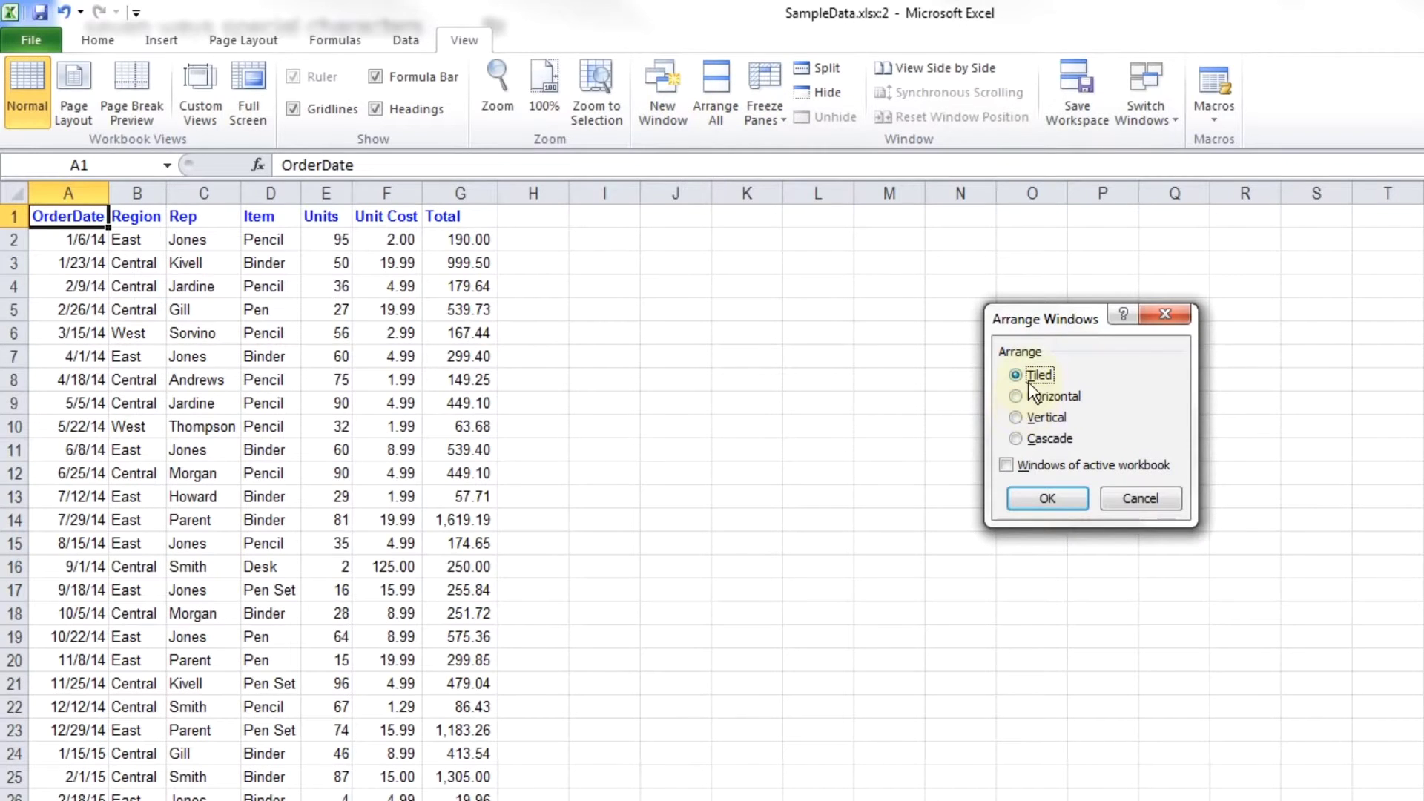
{"action": "left_click", "coordinate": [1029, 415]}
{"action": "left_click", "coordinate": [1032, 496]}
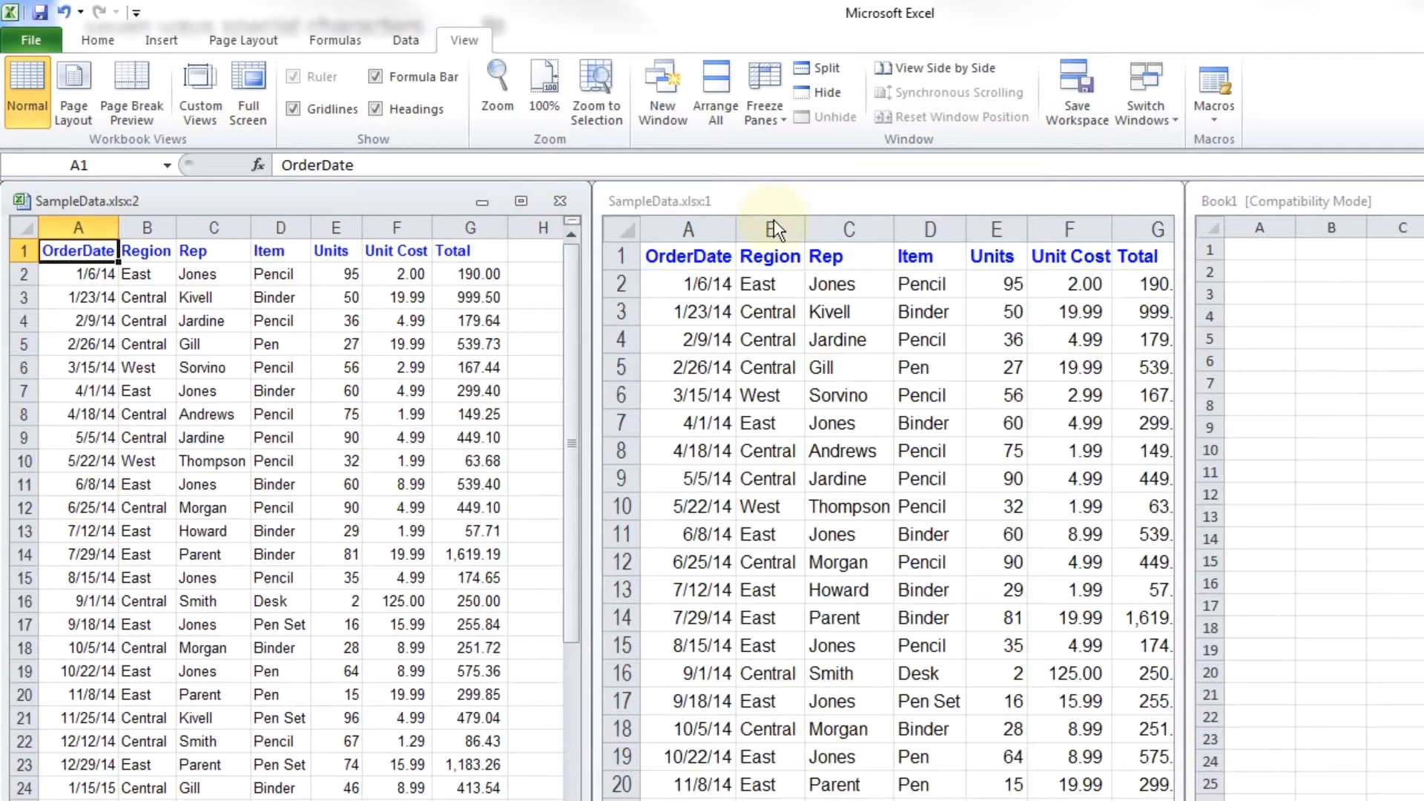
{"action": "left_click_drag", "start_coordinate": [1262, 211], "coordinate": [1373, 225]}
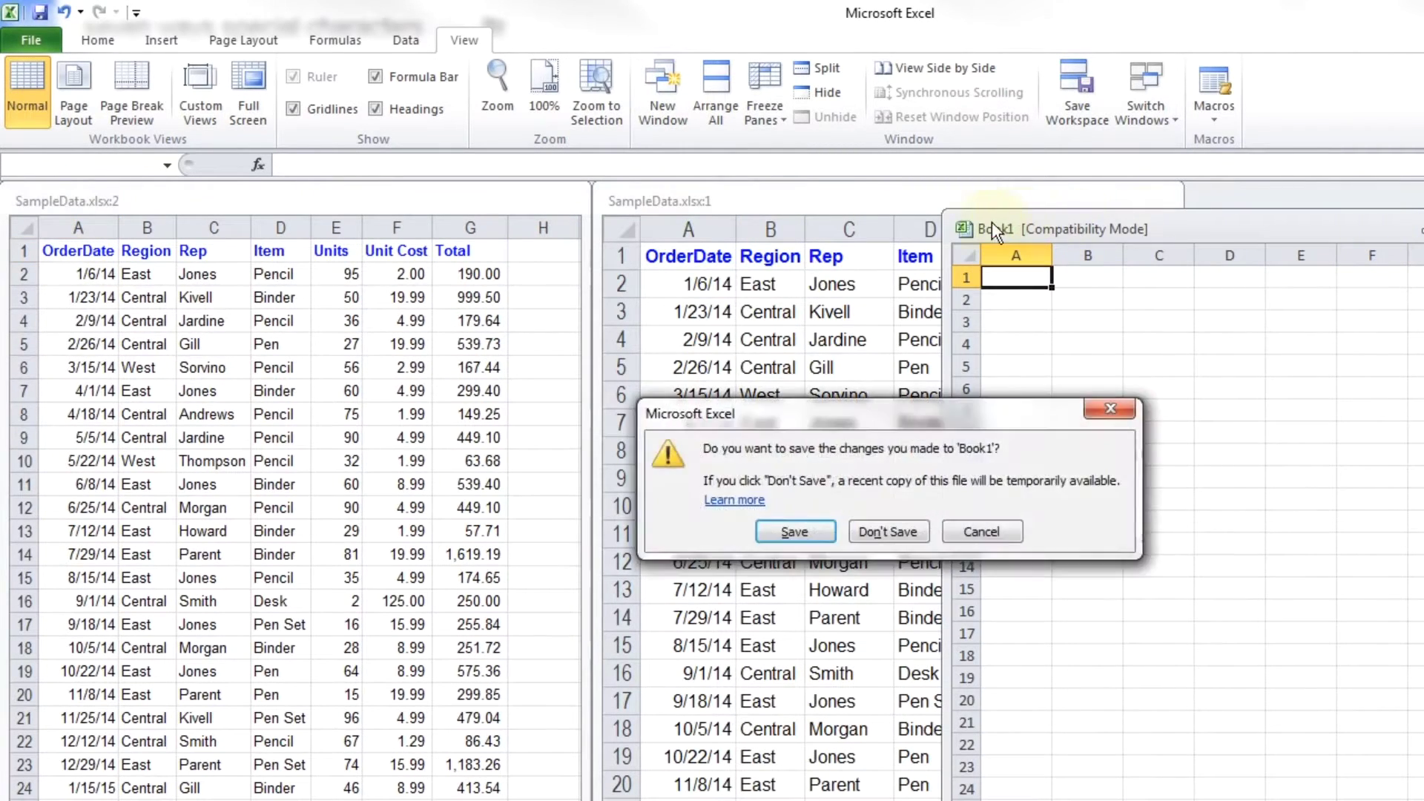
{"action": "left_click", "coordinate": [885, 526]}
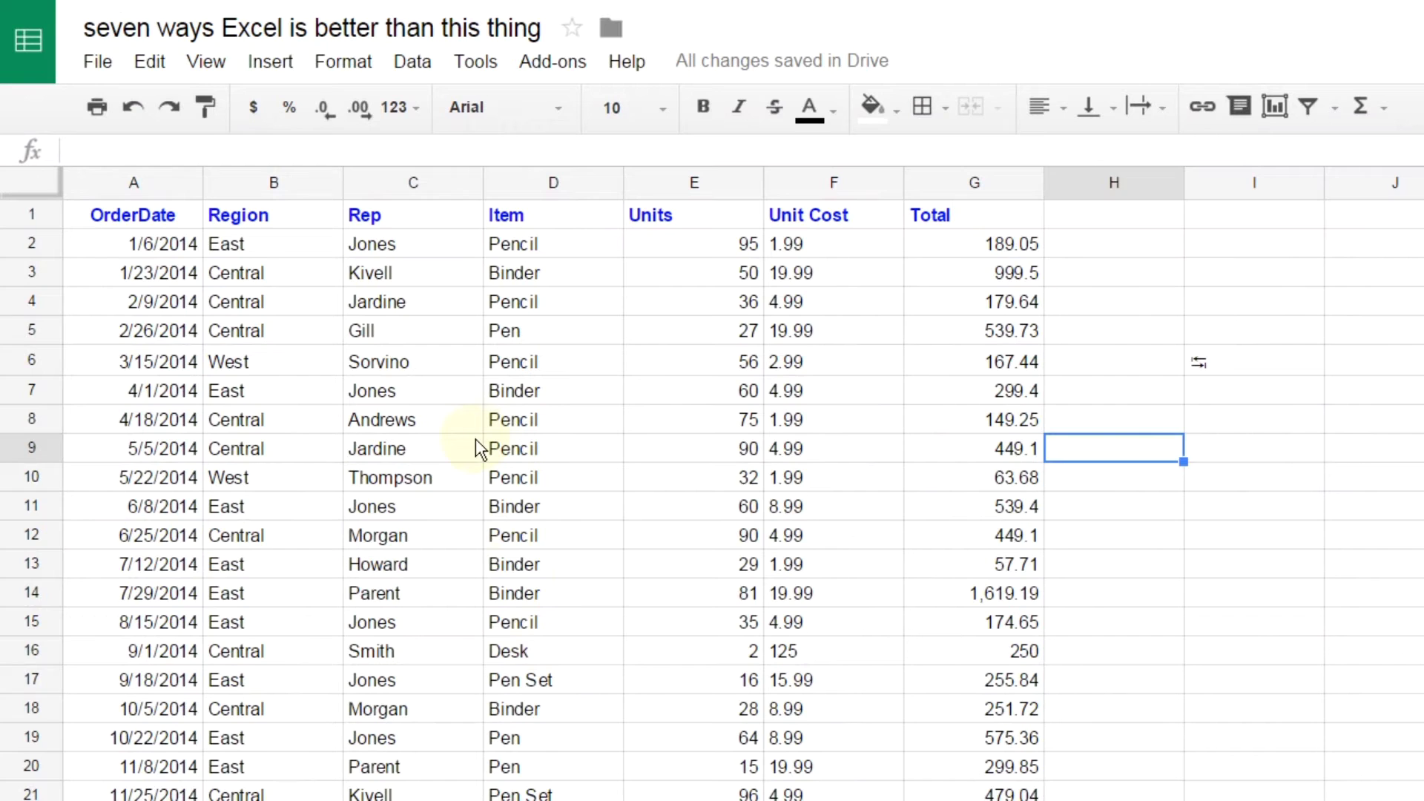
Turn on View > Full screen for the 'seven ways Excel is better than this thing' spreadsheet
{"action": "left_click", "coordinate": [473, 429]}
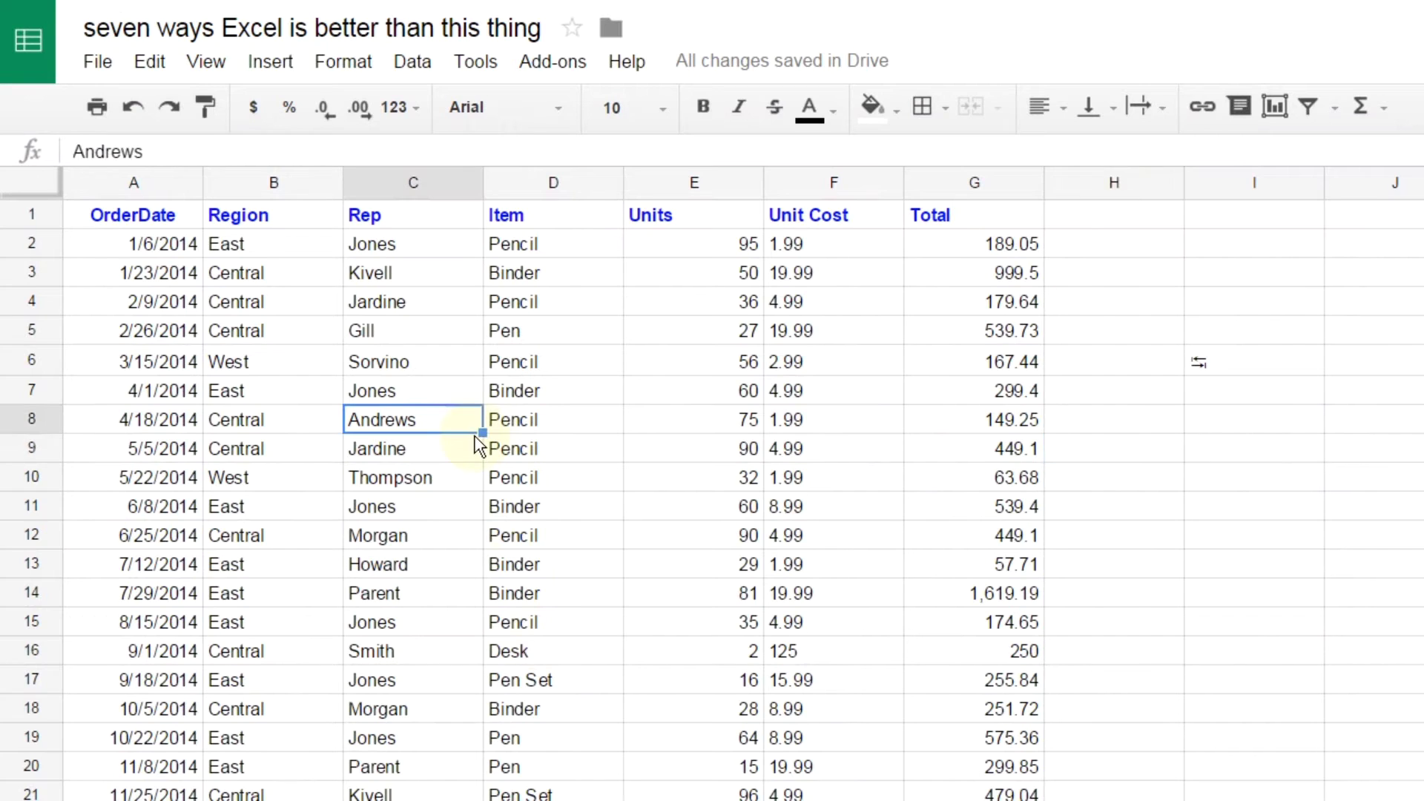
{"action": "left_click", "coordinate": [221, 64]}
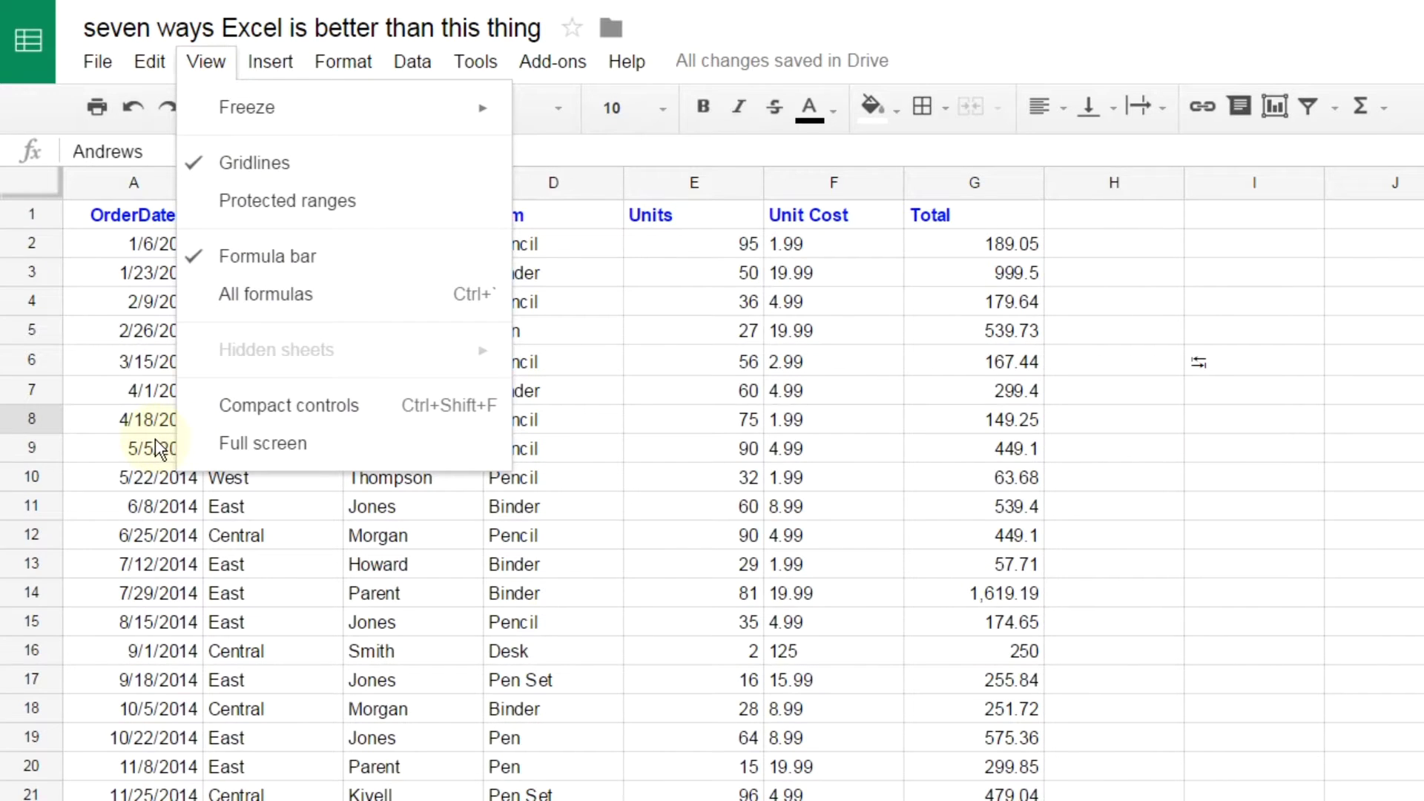
{"action": "left_click", "coordinate": [211, 445]}
{"action": "left_click", "coordinate": [271, 324]}
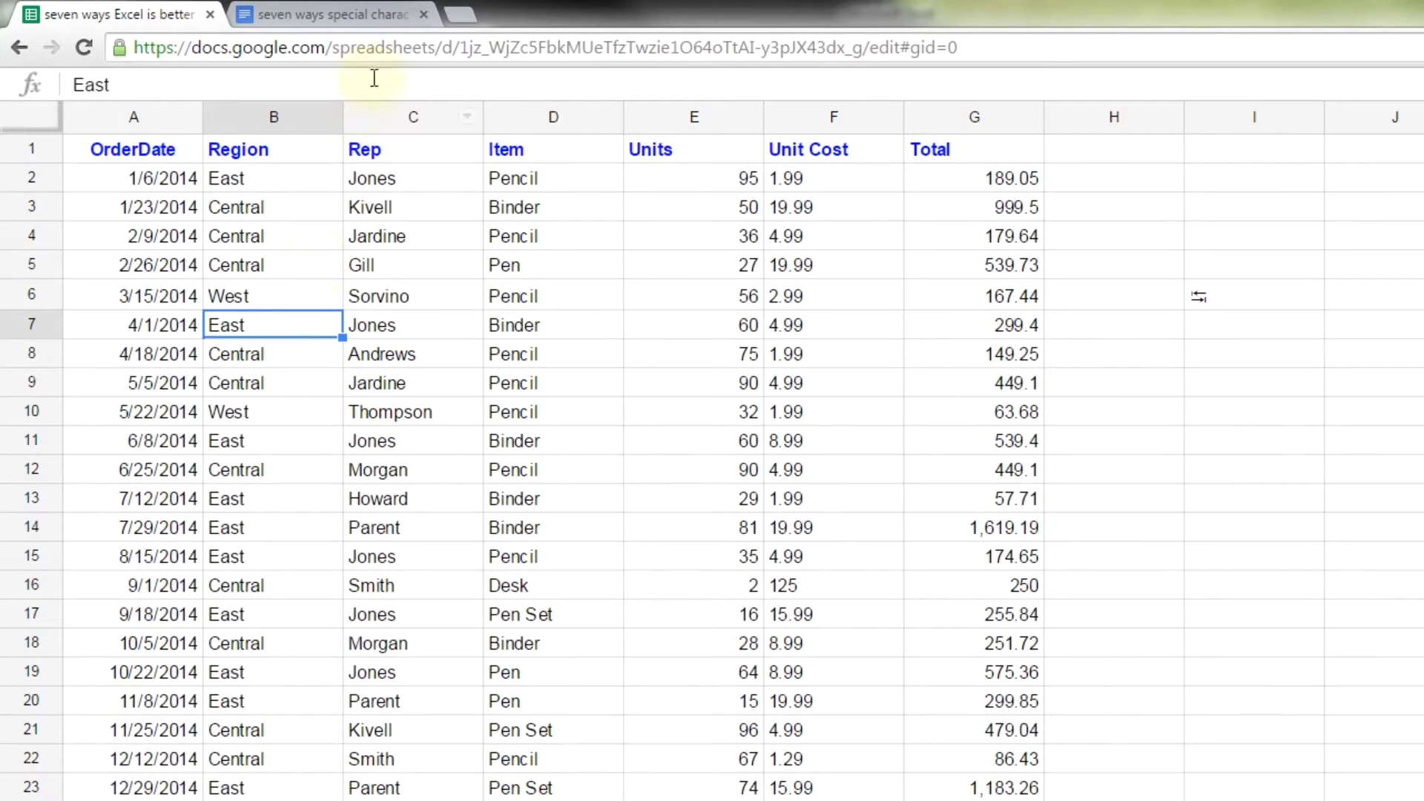
Drag the sales spreadsheet tab into its own Chrome window and restore it beside the other window
{"action": "left_click", "coordinate": [359, 16]}
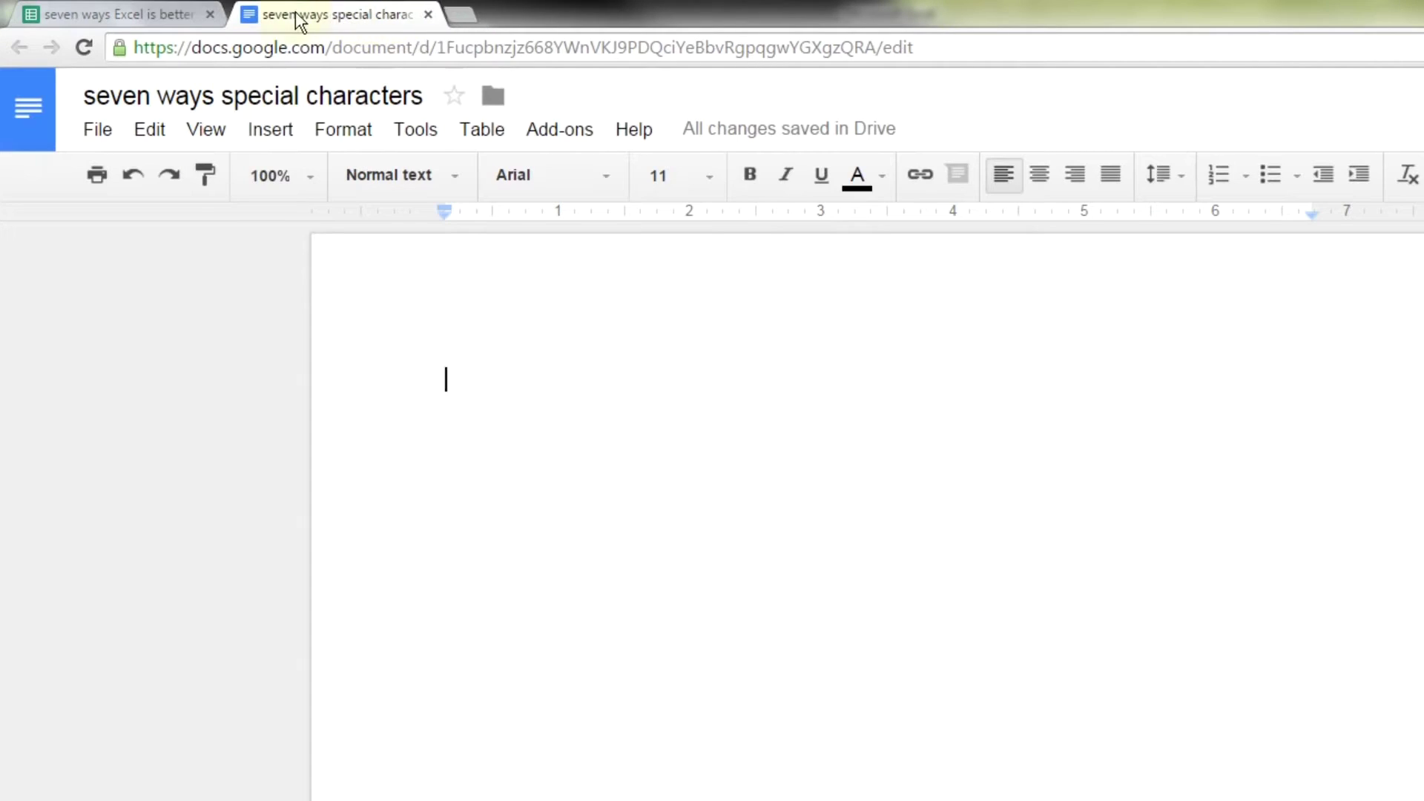
{"action": "left_click", "coordinate": [130, 16]}
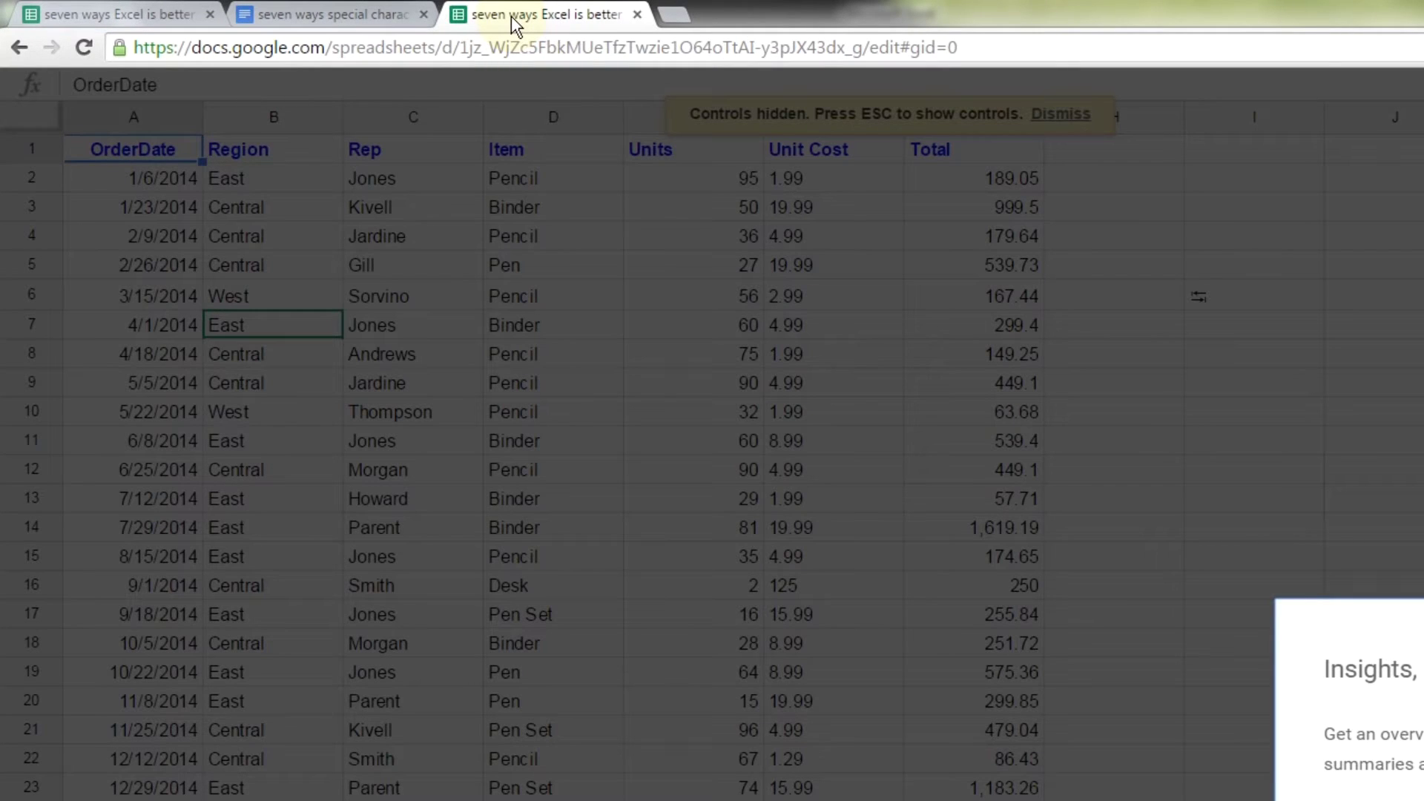
{"action": "left_click_drag", "start_coordinate": [510, 16], "coordinate": [548, 142]}
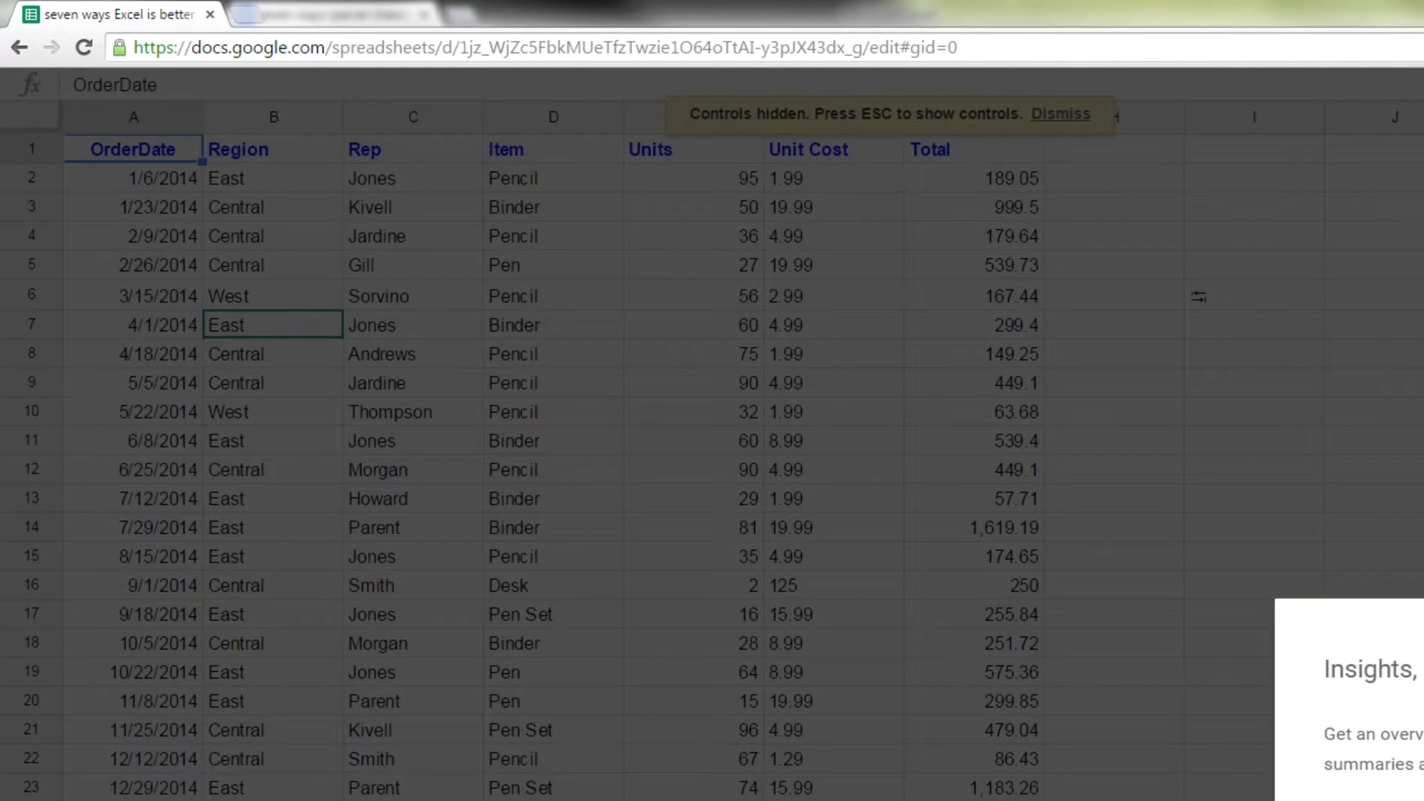
{"action": "left_click", "coordinate": [670, 353]}
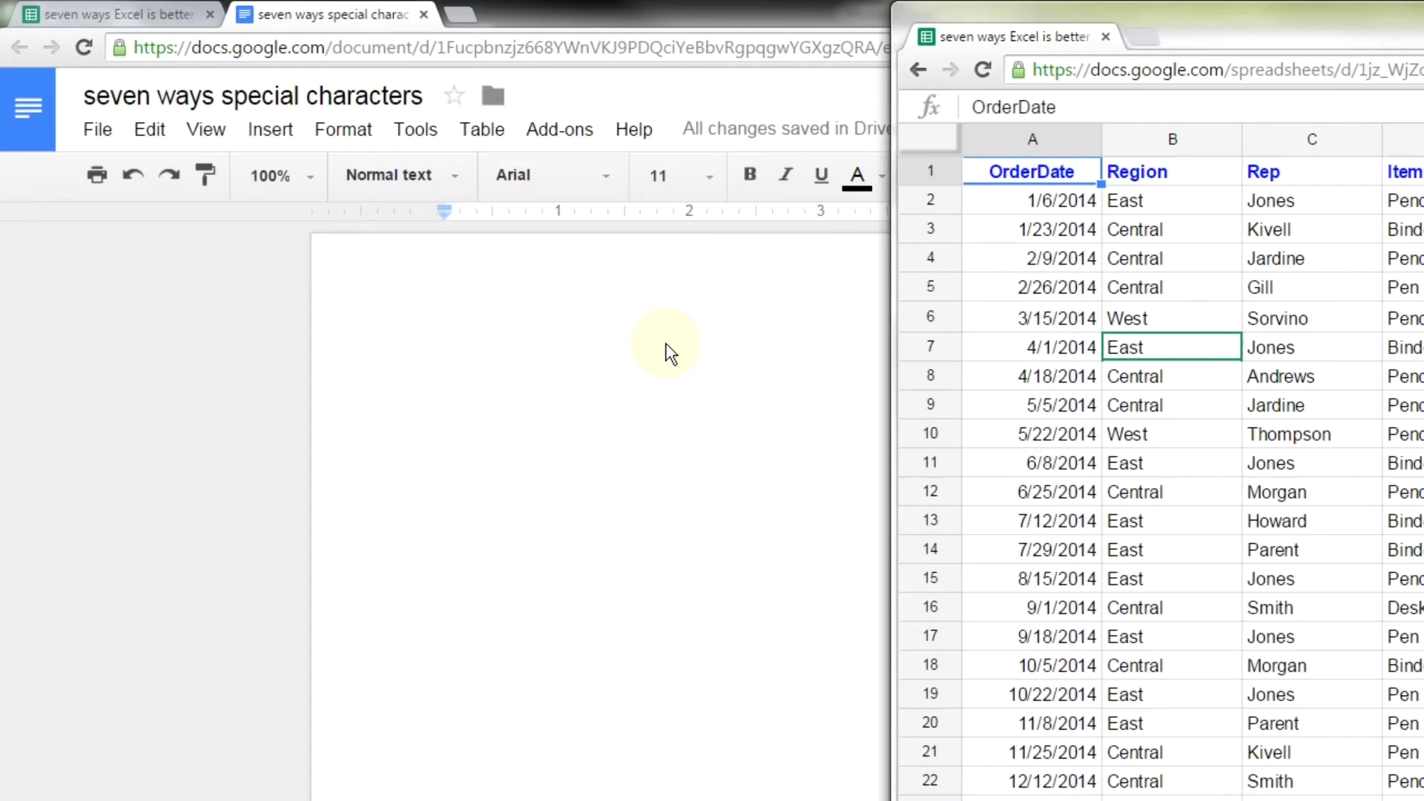
{"action": "left_click", "coordinate": [46, 11]}
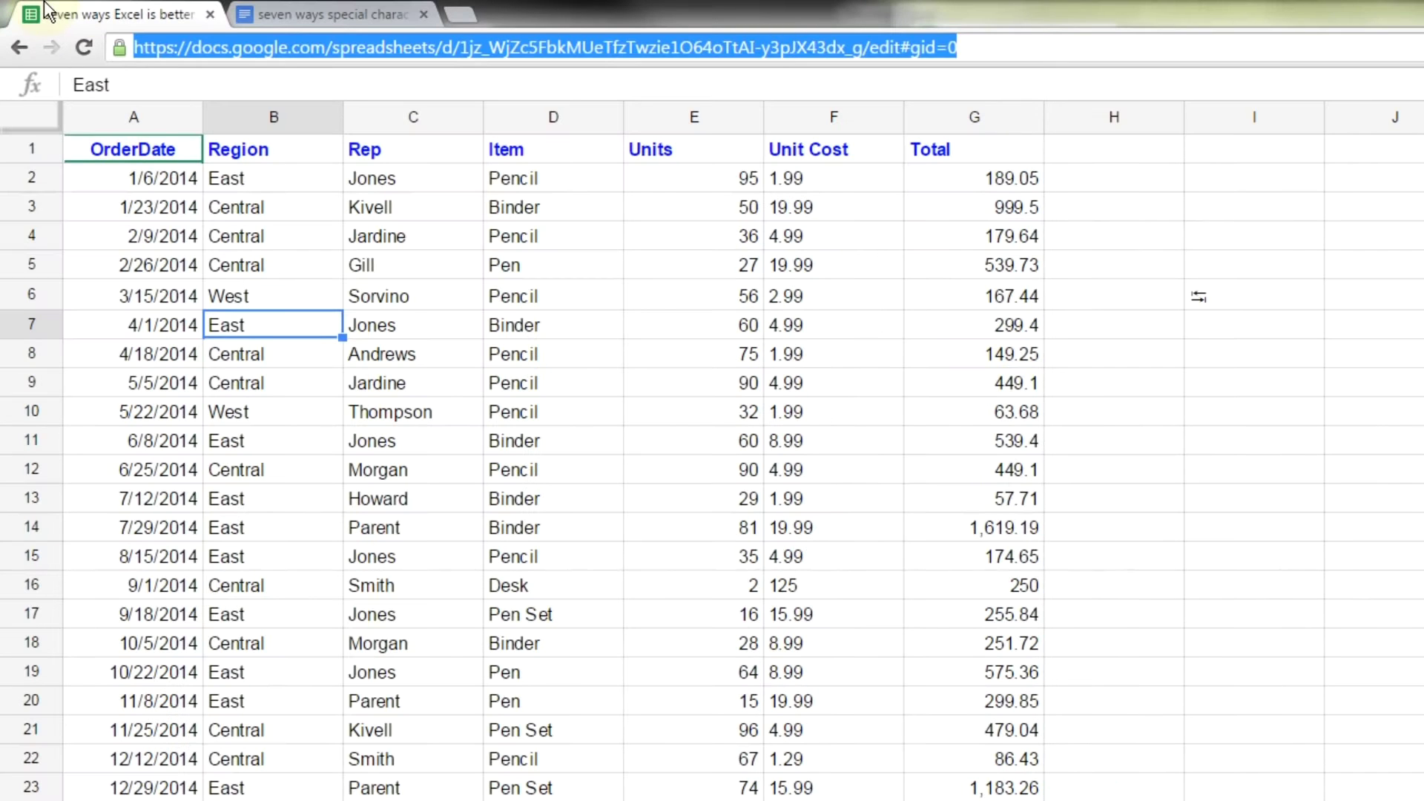
{"action": "double_click", "coordinate": [46, 10]}
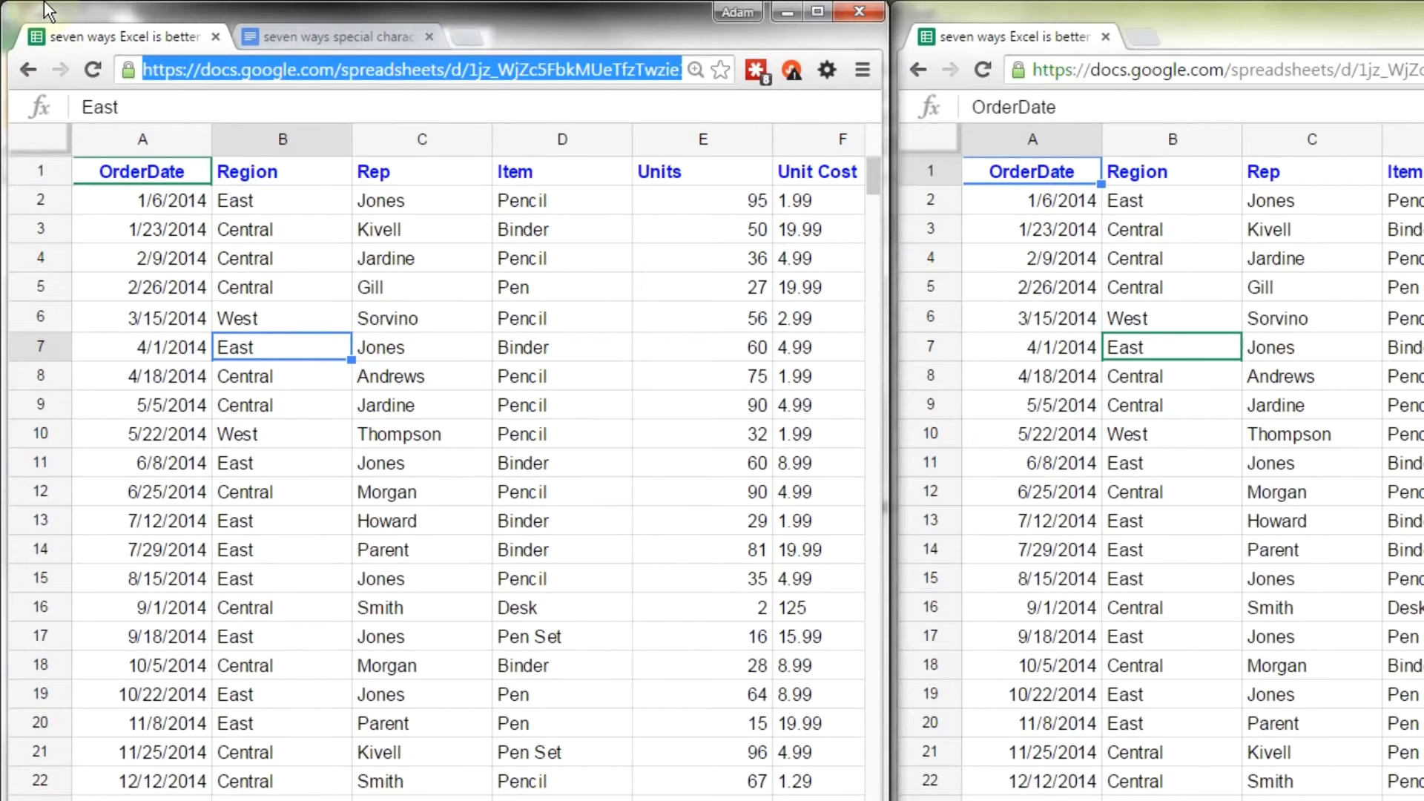
Enter =sum(F2:F44) in F45 to total the Unit Cost column
{"action": "left_click", "coordinate": [223, 315]}
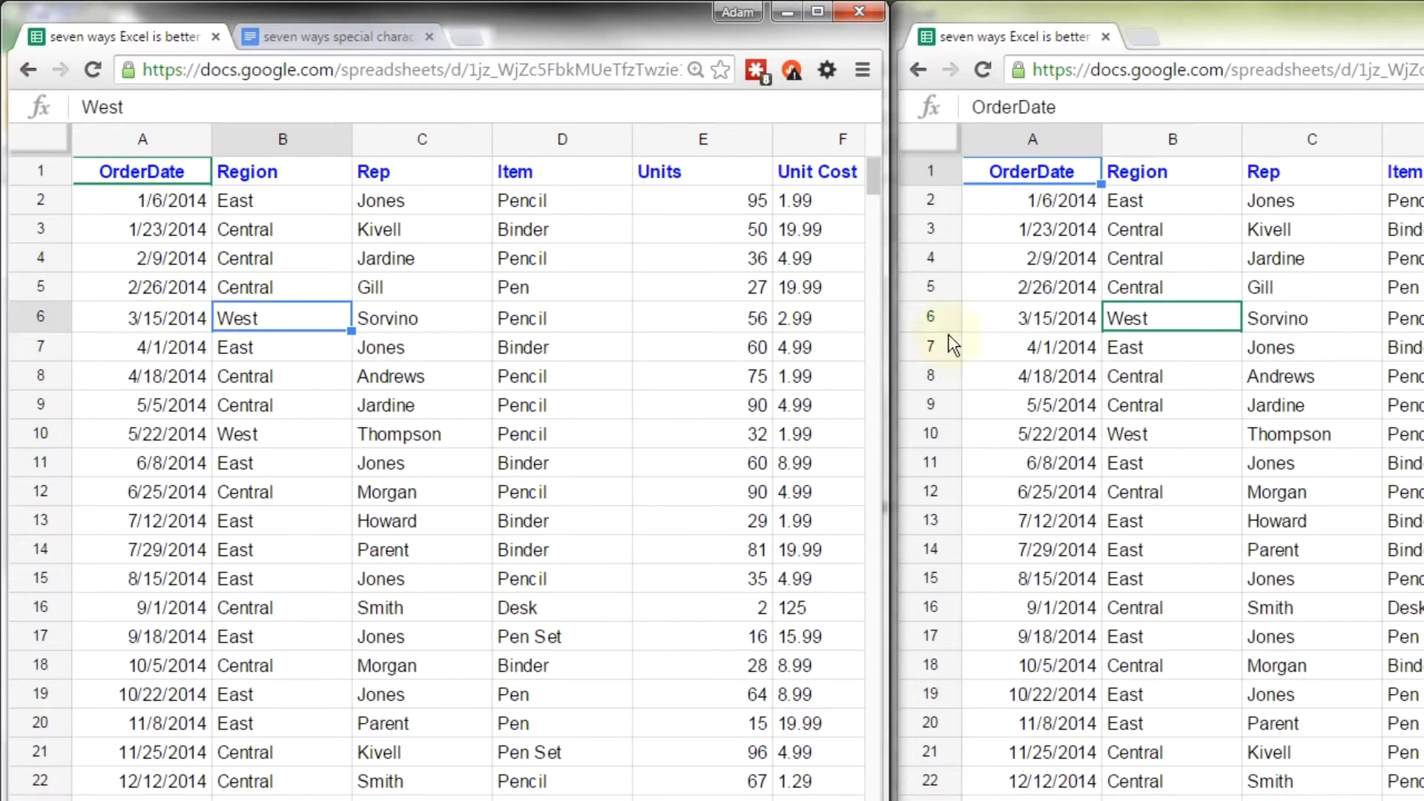
{"action": "left_click", "coordinate": [1075, 404]}
{"action": "left_click", "coordinate": [1080, 492]}
{"action": "left_click", "coordinate": [703, 492]}
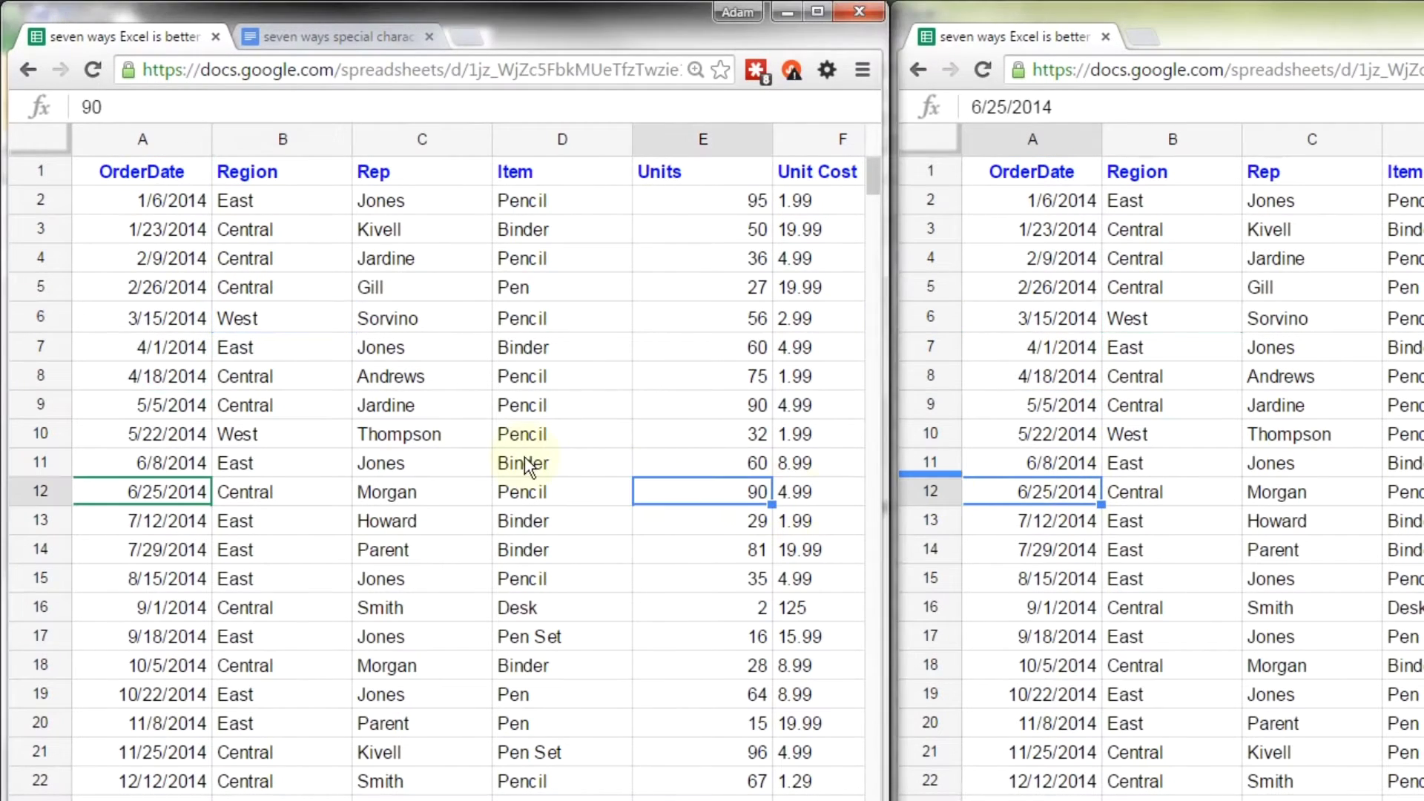
{"action": "left_click", "coordinate": [1043, 462]}
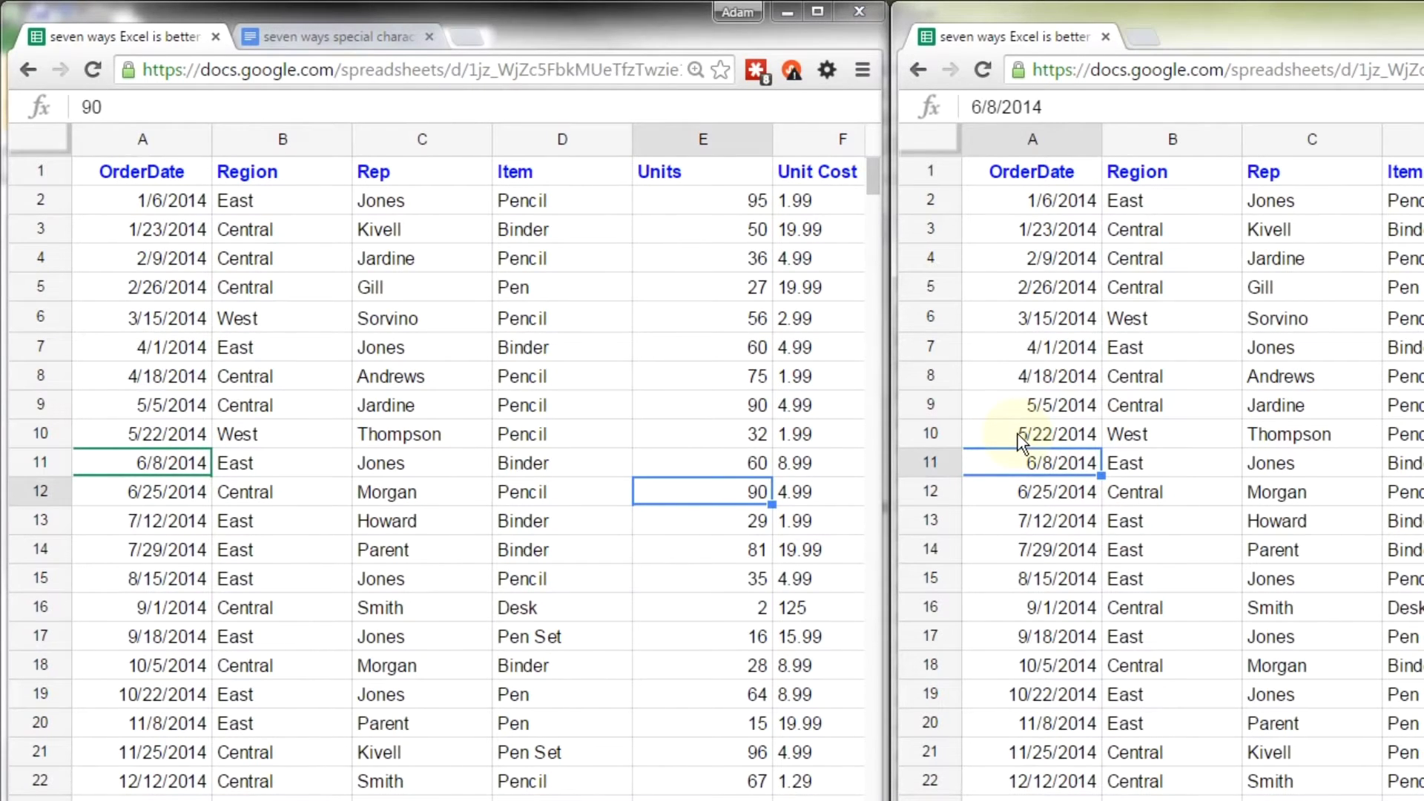
{"action": "key", "text": "ctrl+Down"}
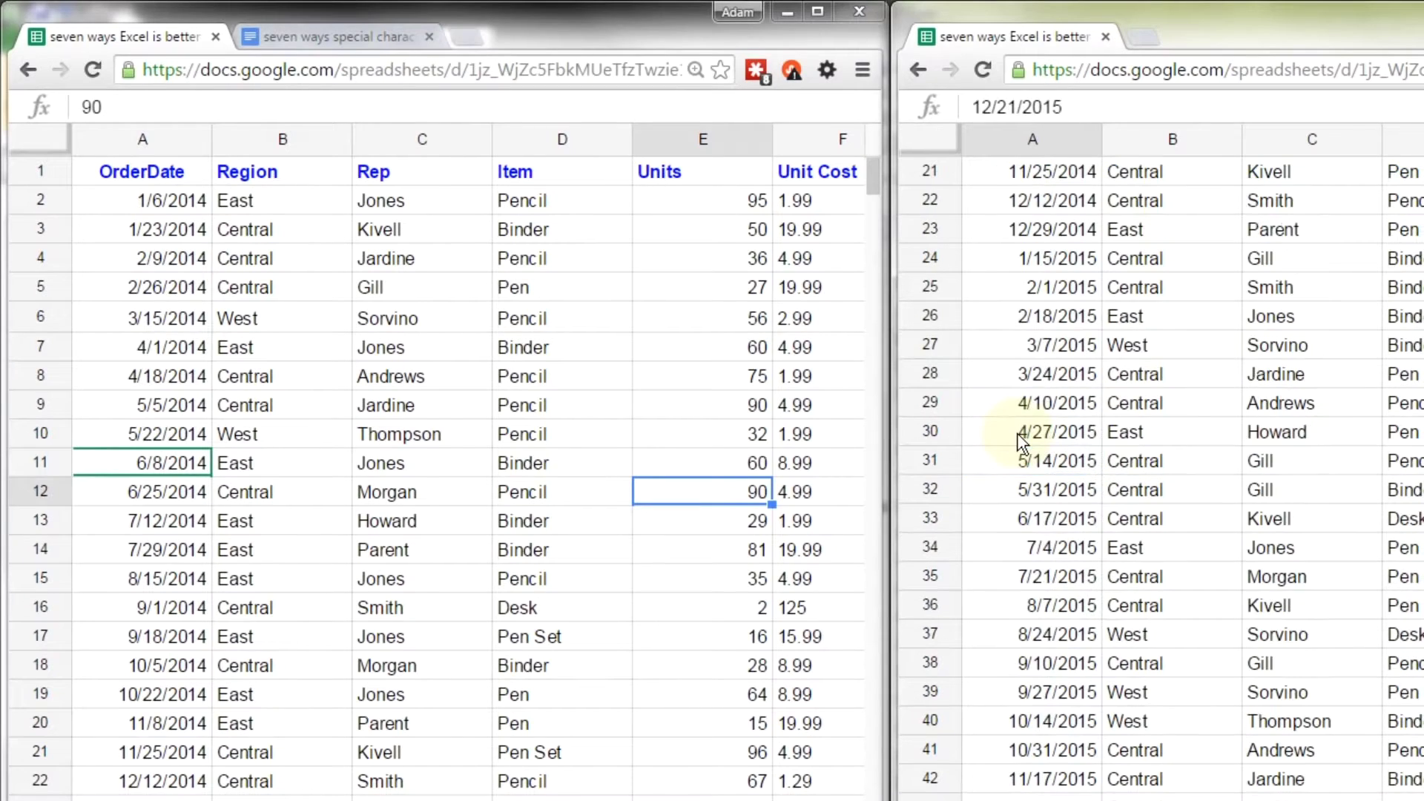
{"action": "scroll", "coordinate": [1022, 443], "scroll_direction": "right", "scroll_amount": 1}
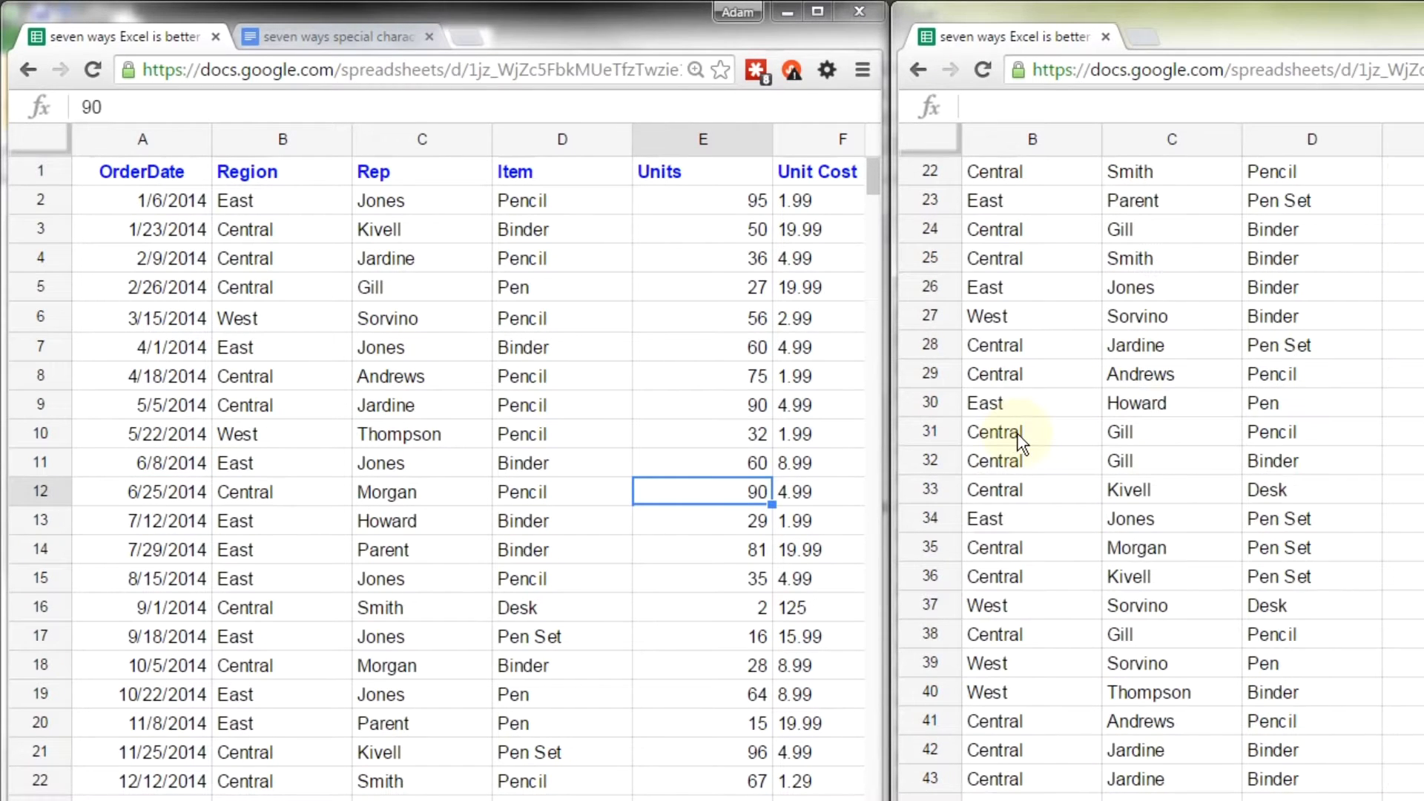
{"action": "type", "text": "=sum("}
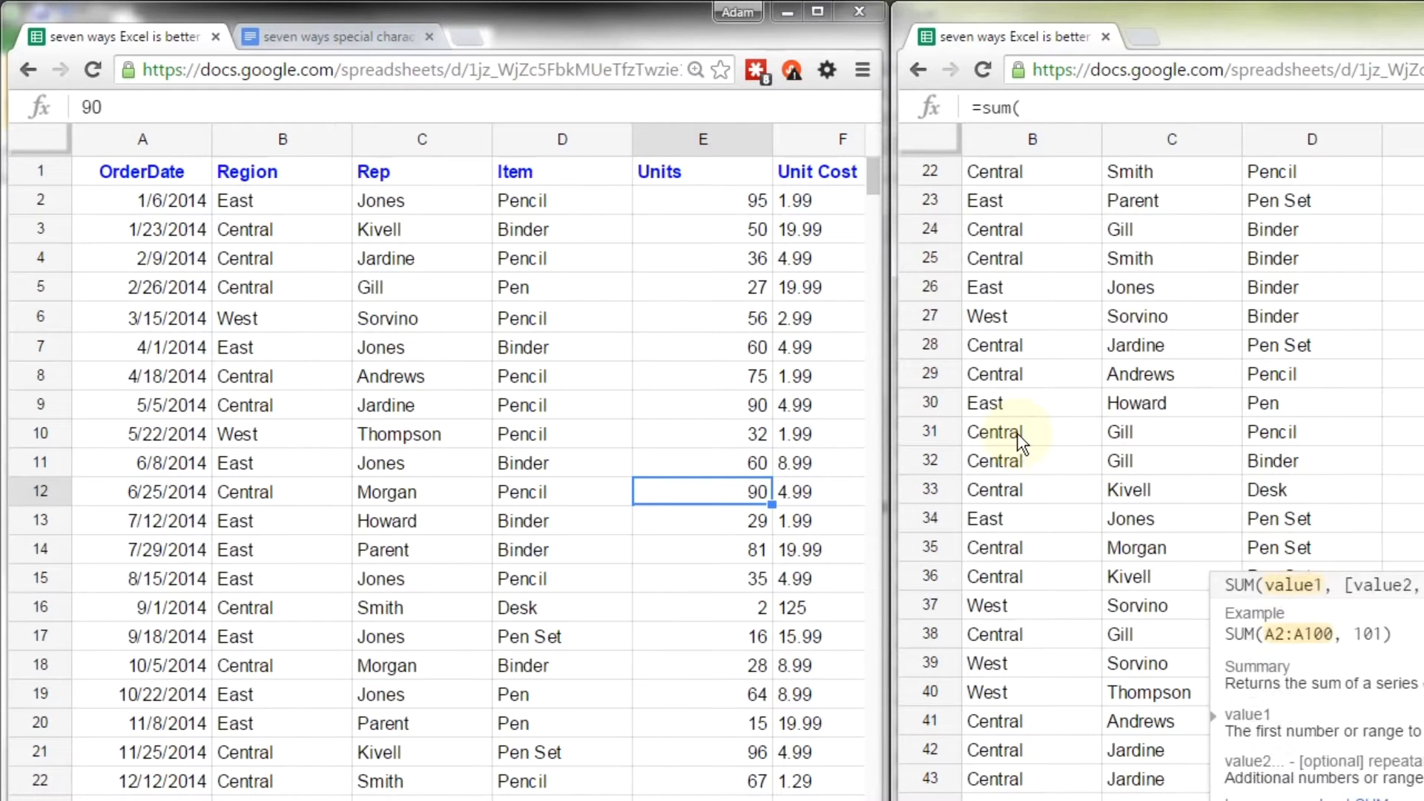
{"action": "key", "text": "Up"}
{"action": "key", "text": "ctrl+shift+Up"}
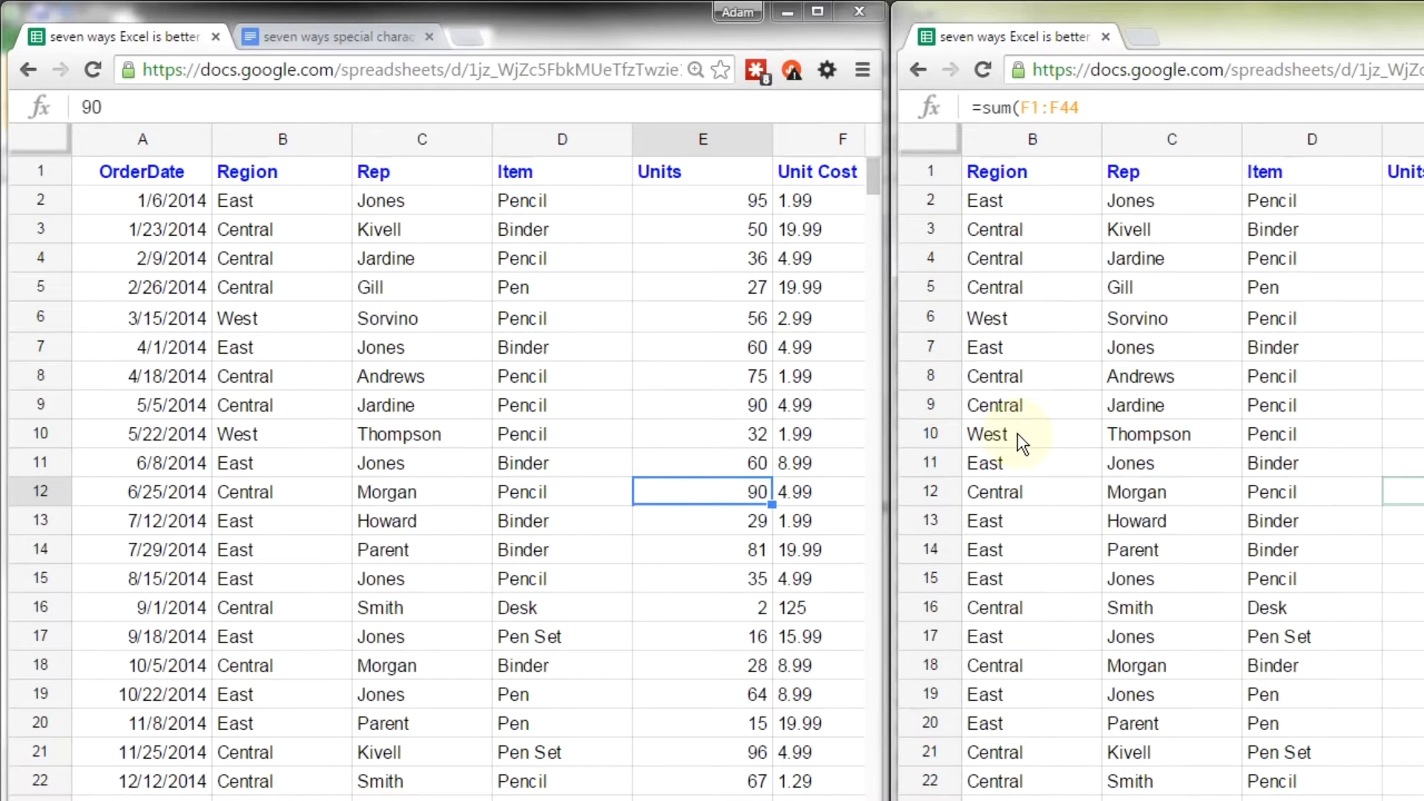
{"action": "type", "text": ")"}
{"action": "key", "text": "Return"}
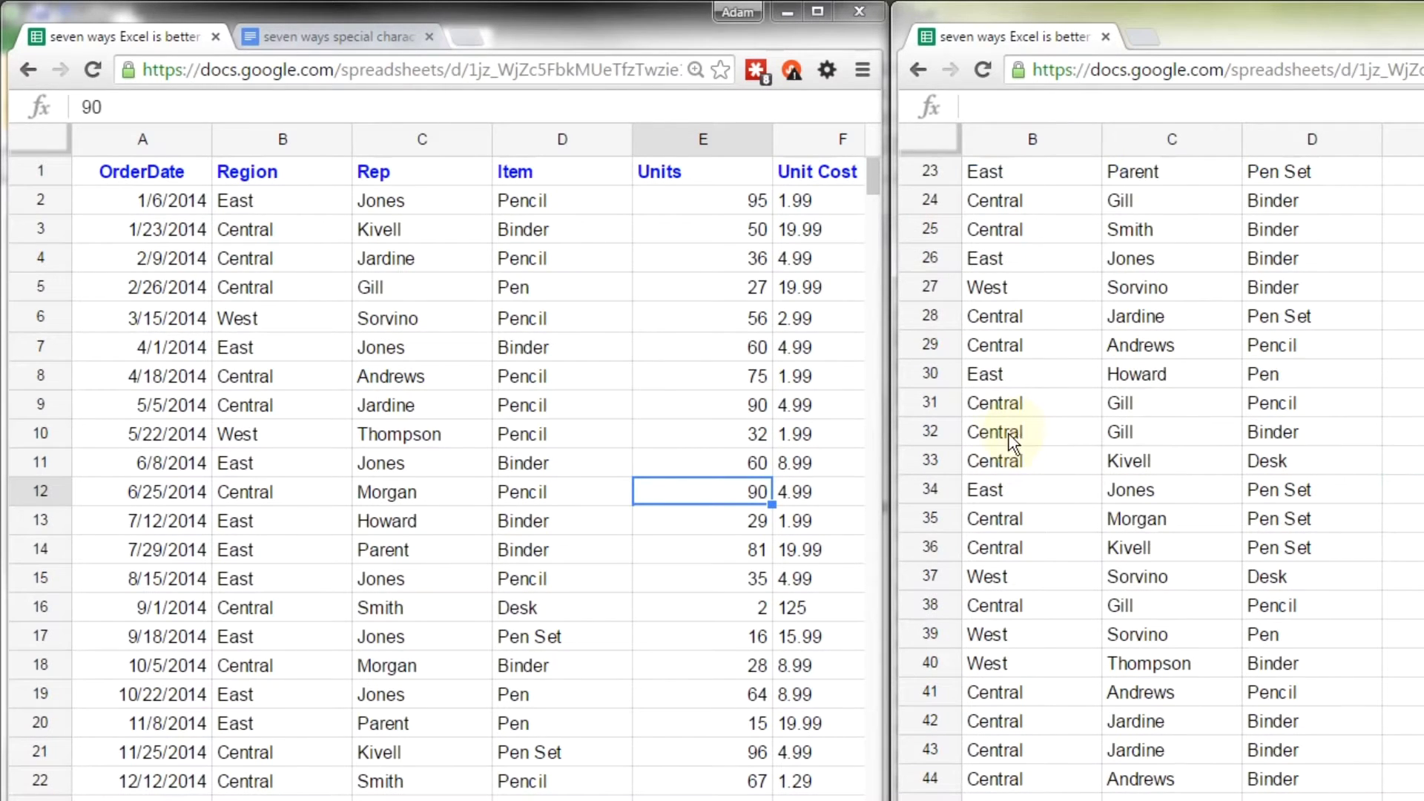
Change F8's unit cost from 1.99 to 5 and check the updated total
{"action": "left_click", "coordinate": [792, 380]}
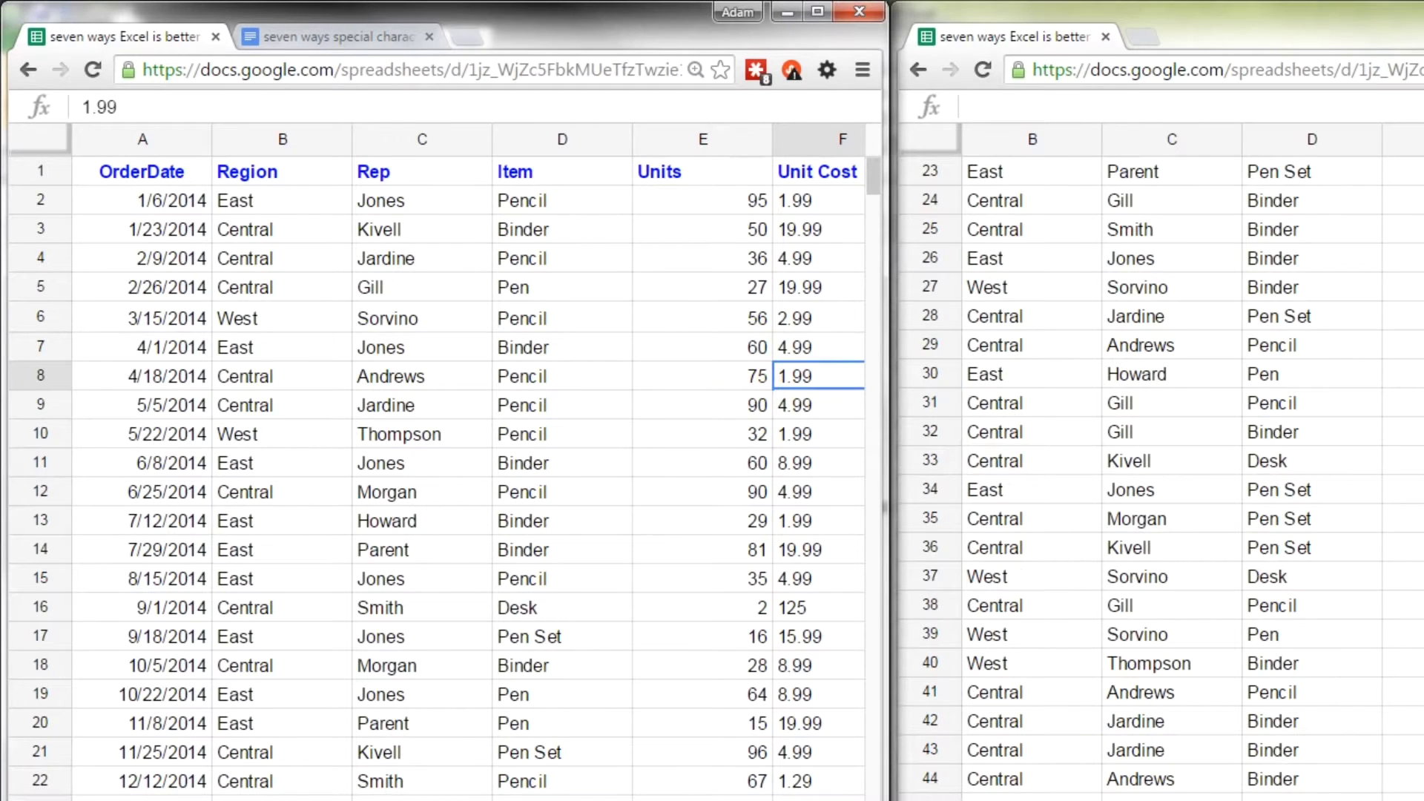
{"action": "scroll", "coordinate": [1205, 468], "scroll_direction": "down", "scroll_amount": 4}
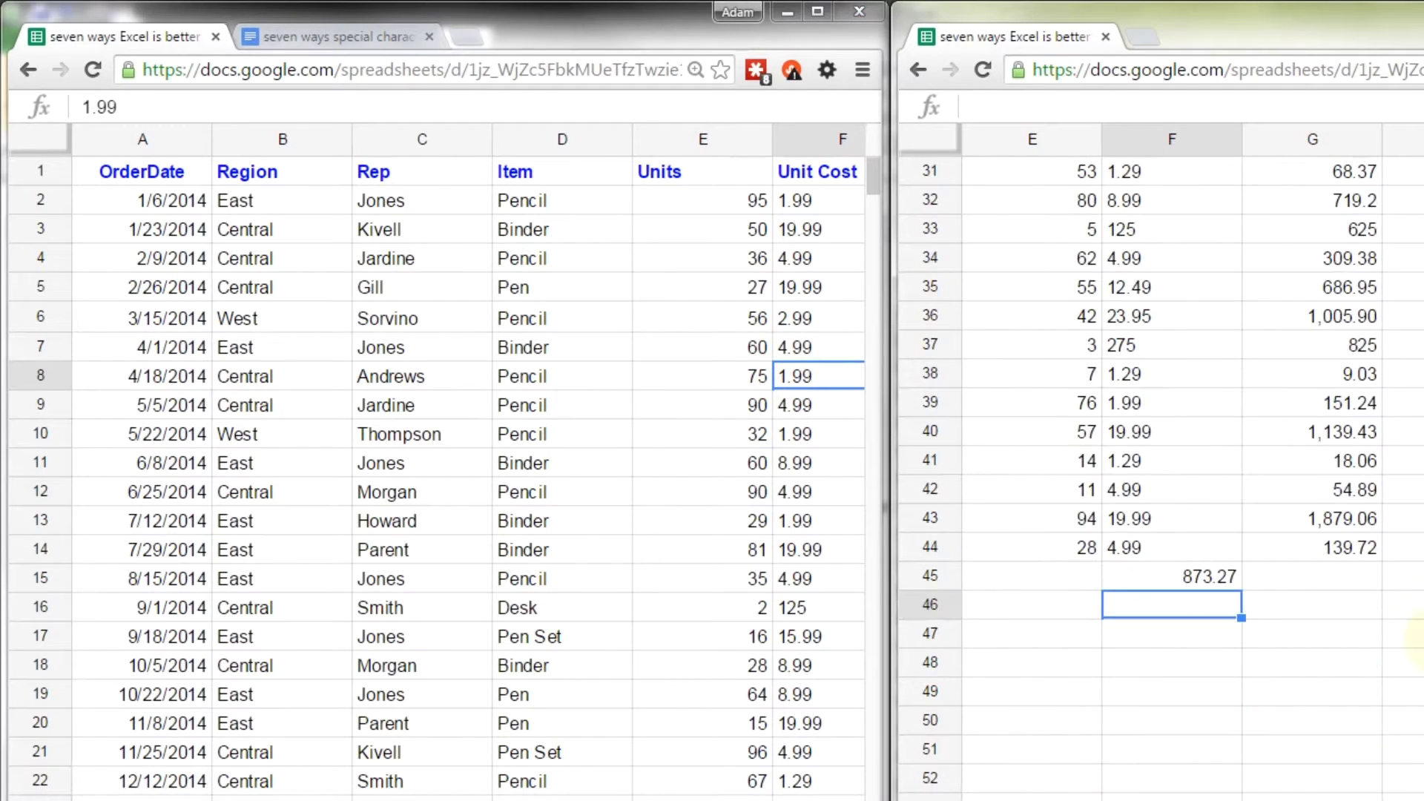
{"action": "left_click", "coordinate": [1205, 467]}
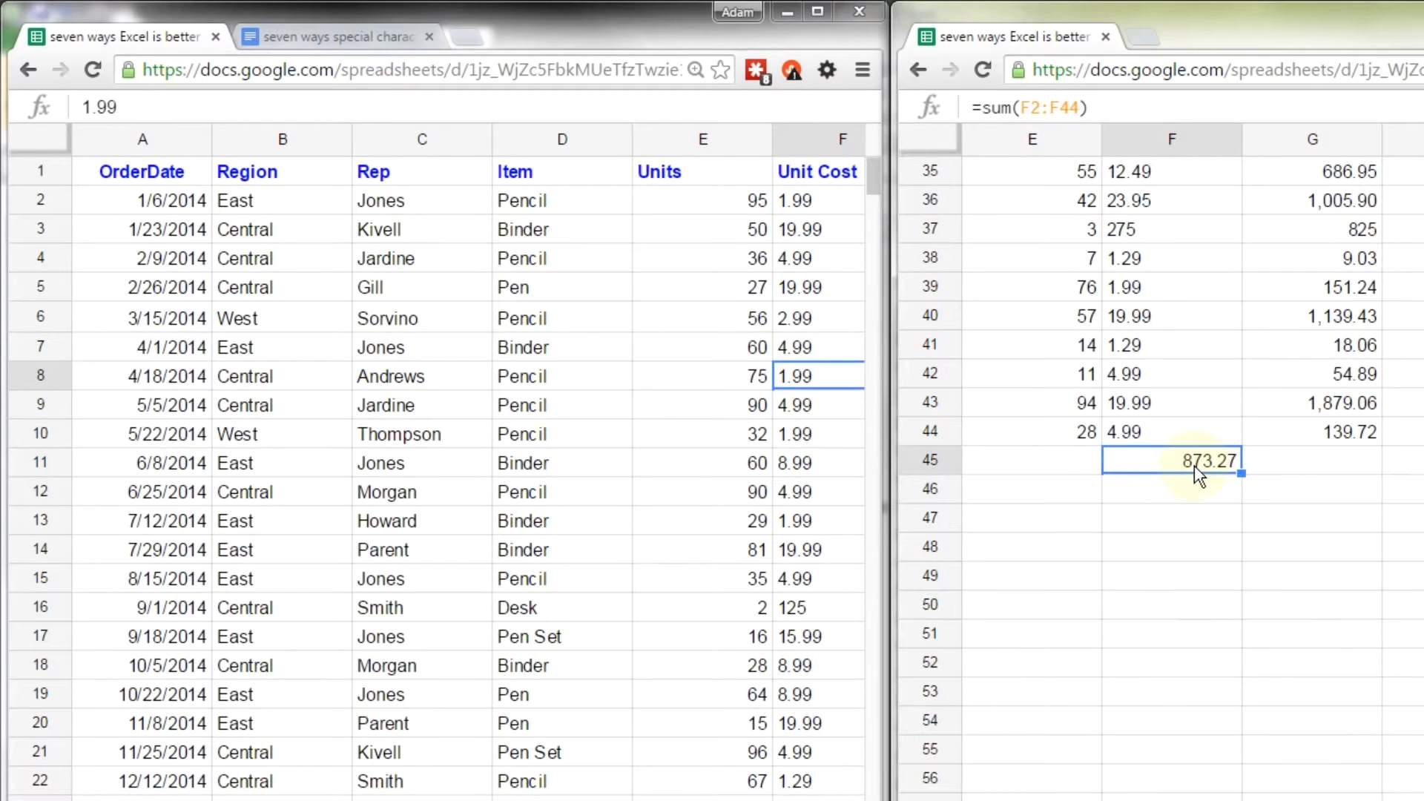
{"action": "left_click", "coordinate": [809, 376]}
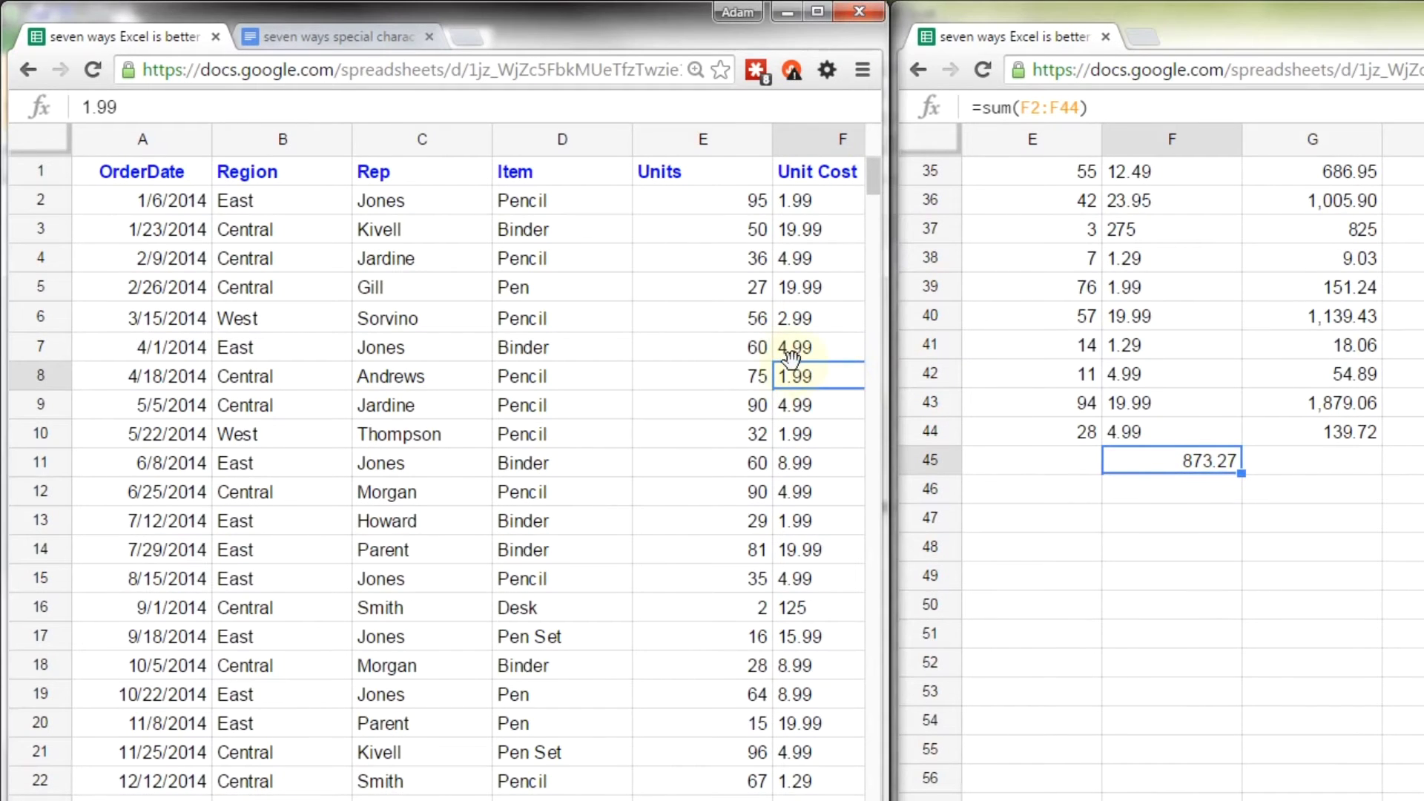
{"action": "type", "text": "5"}
{"action": "key", "text": "Return"}
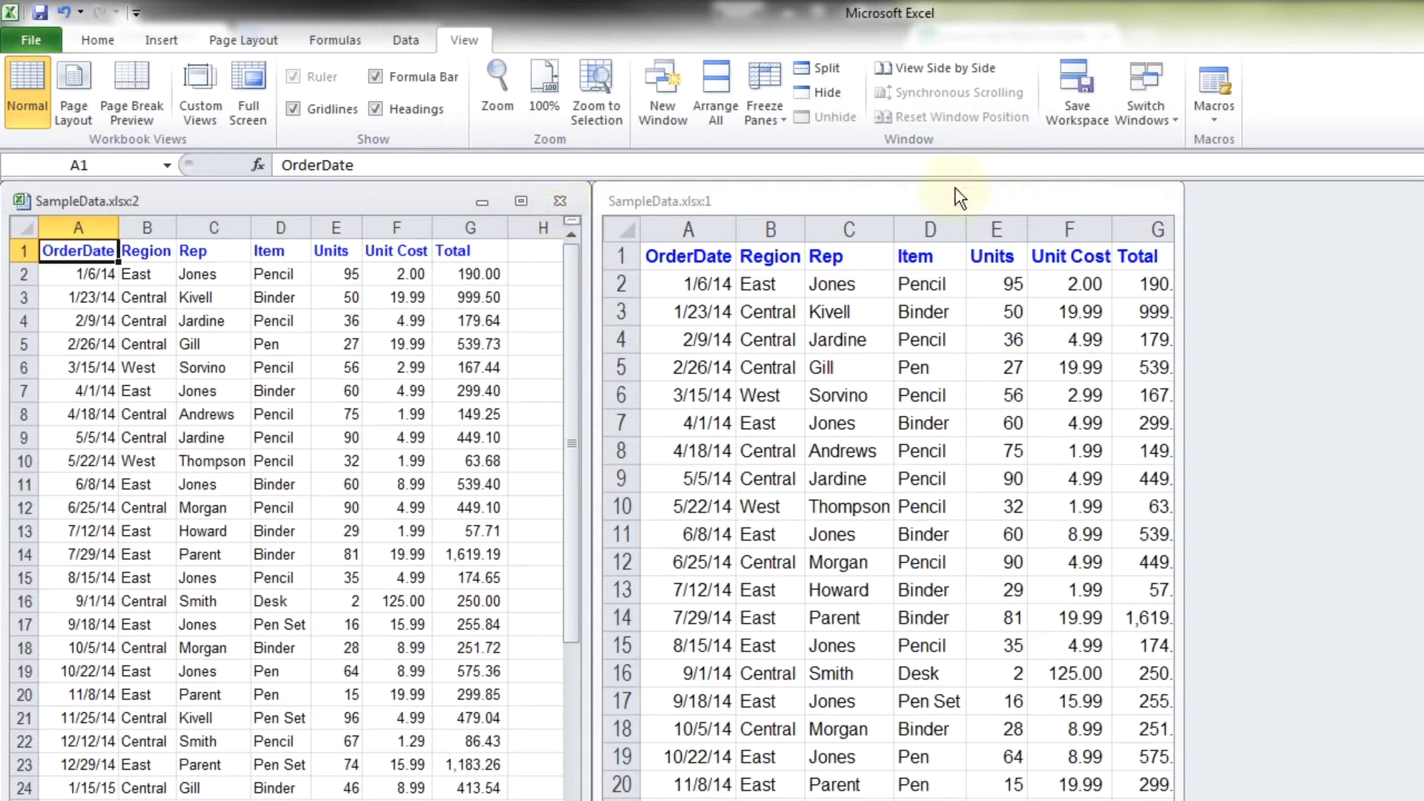
Close the SampleData.xlsx:1 window, maximize the remaining workbook, and view the Insert tab
{"action": "left_click", "coordinate": [1075, 198]}
{"action": "left_click", "coordinate": [1154, 201]}
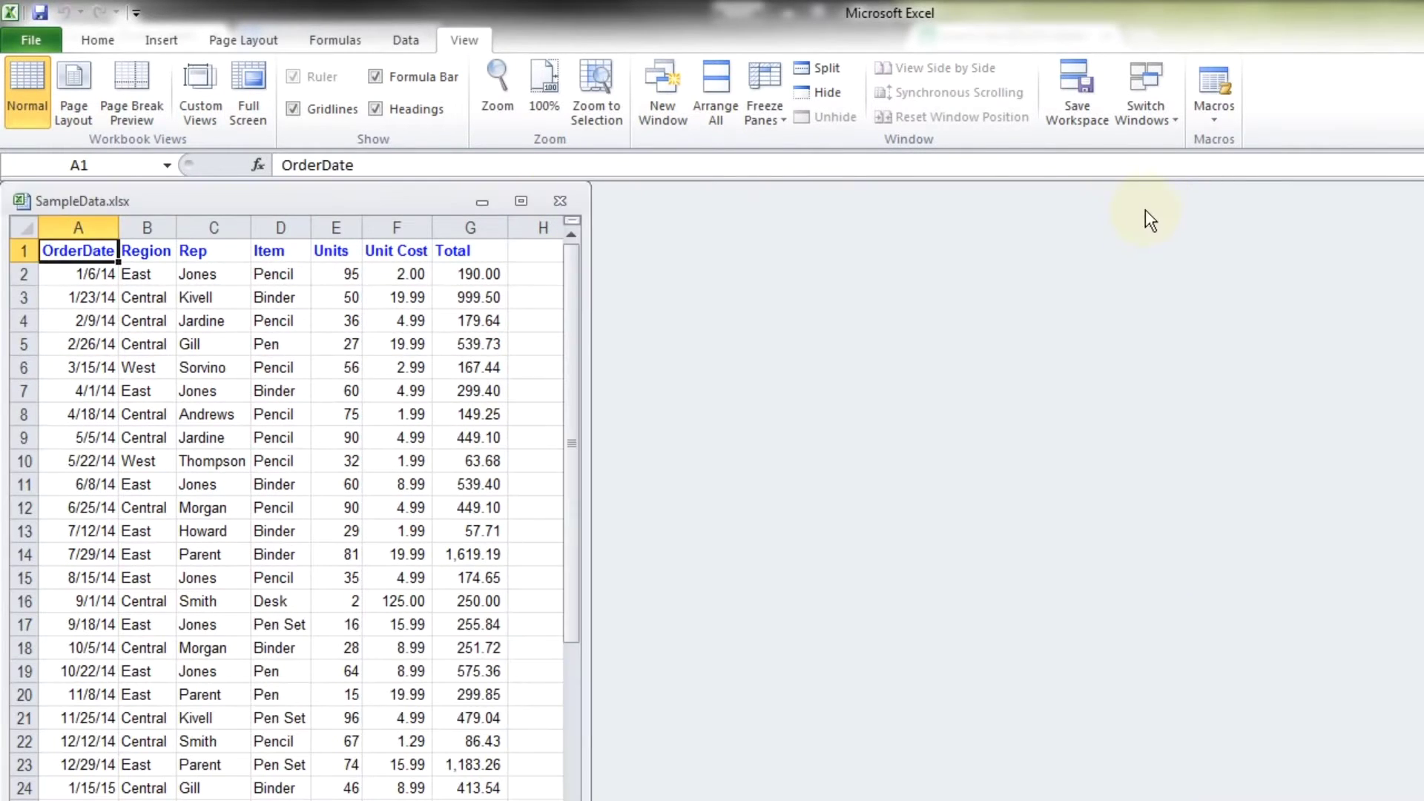
{"action": "left_click", "coordinate": [530, 209]}
{"action": "left_click", "coordinate": [549, 319]}
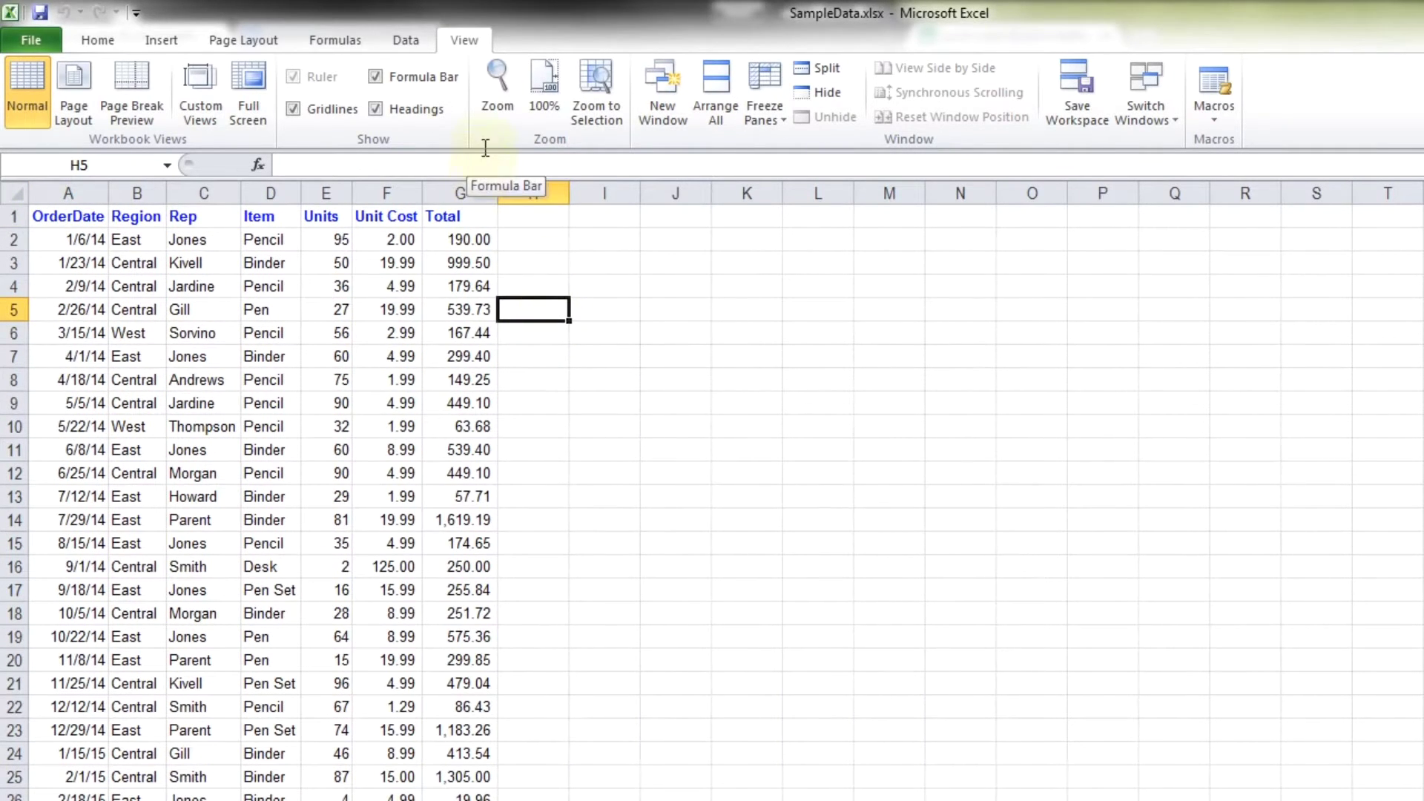
{"action": "left_click", "coordinate": [161, 40]}
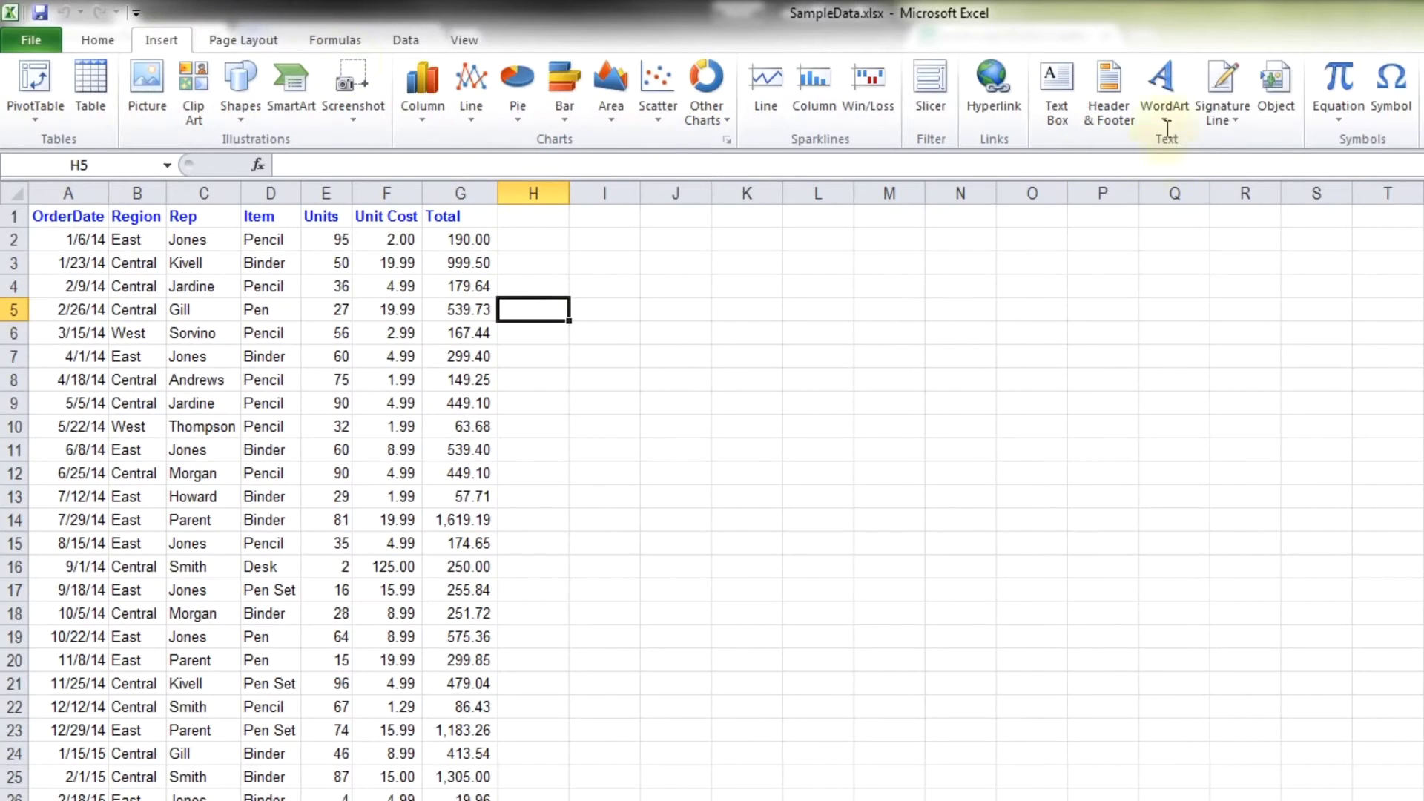
{"action": "left_click", "coordinate": [626, 326]}
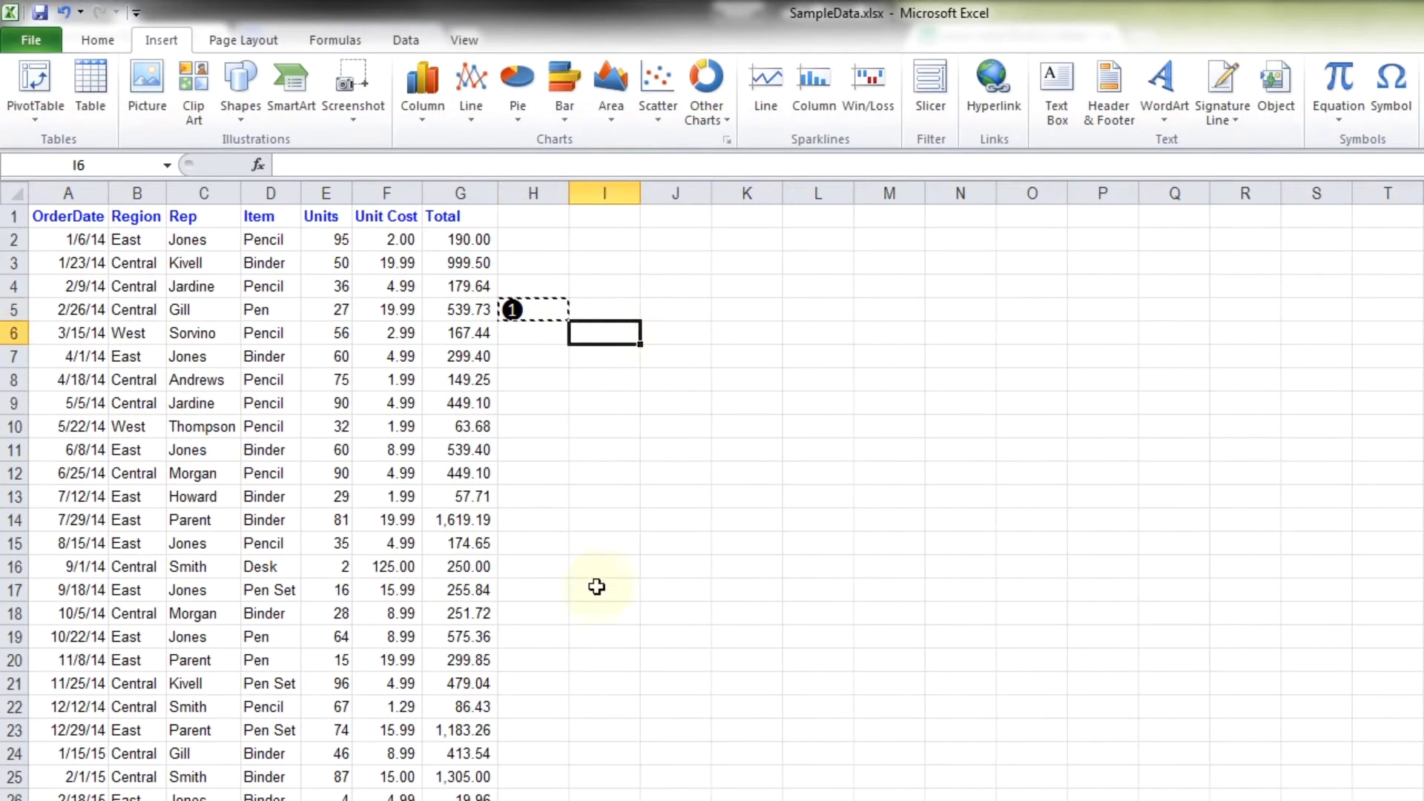
{"action": "left_click", "coordinate": [597, 587]}
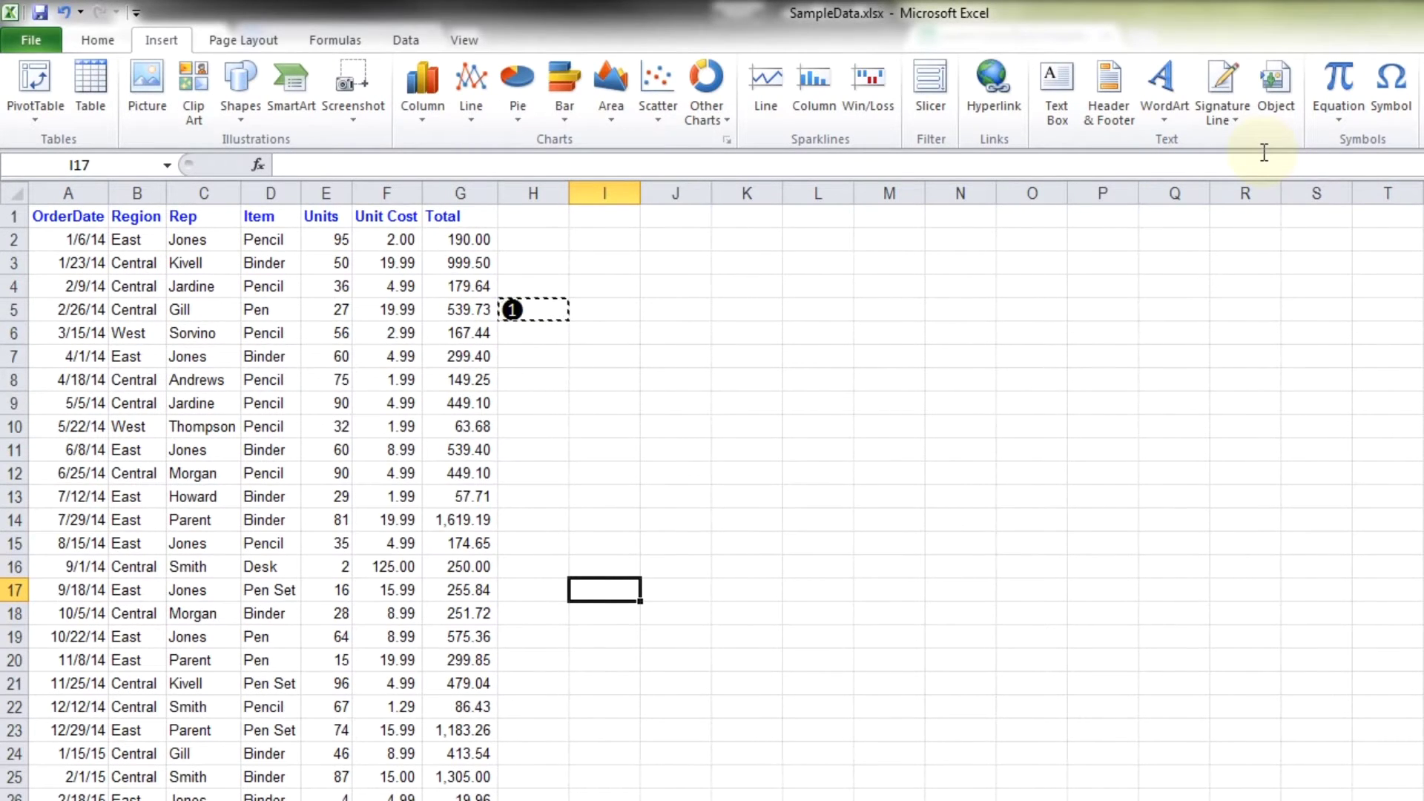
{"action": "key", "text": "alt+Tab"}
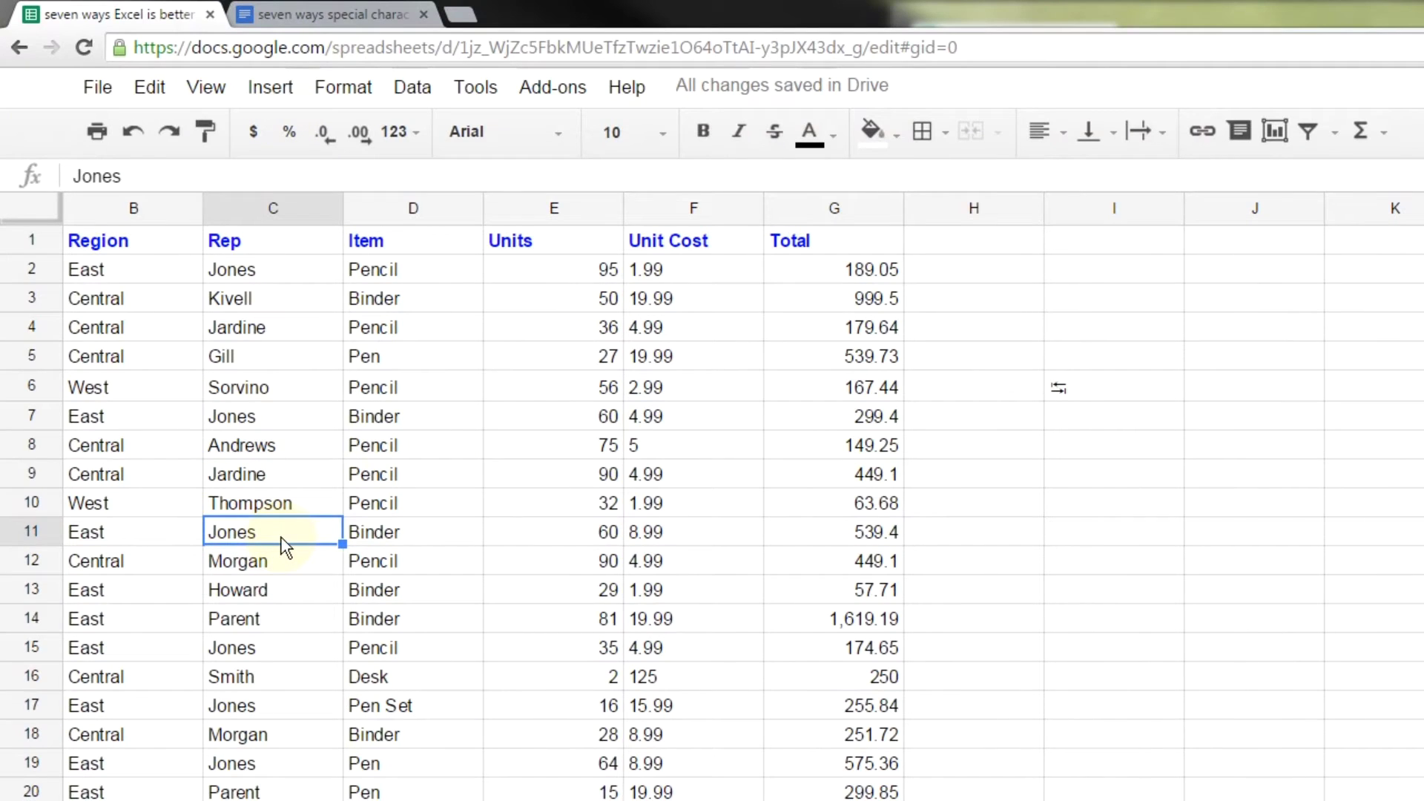
Insert rightwards arrows with stroke in the Docs file and copy the second arrow for cell H12
{"action": "left_click", "coordinate": [967, 568]}
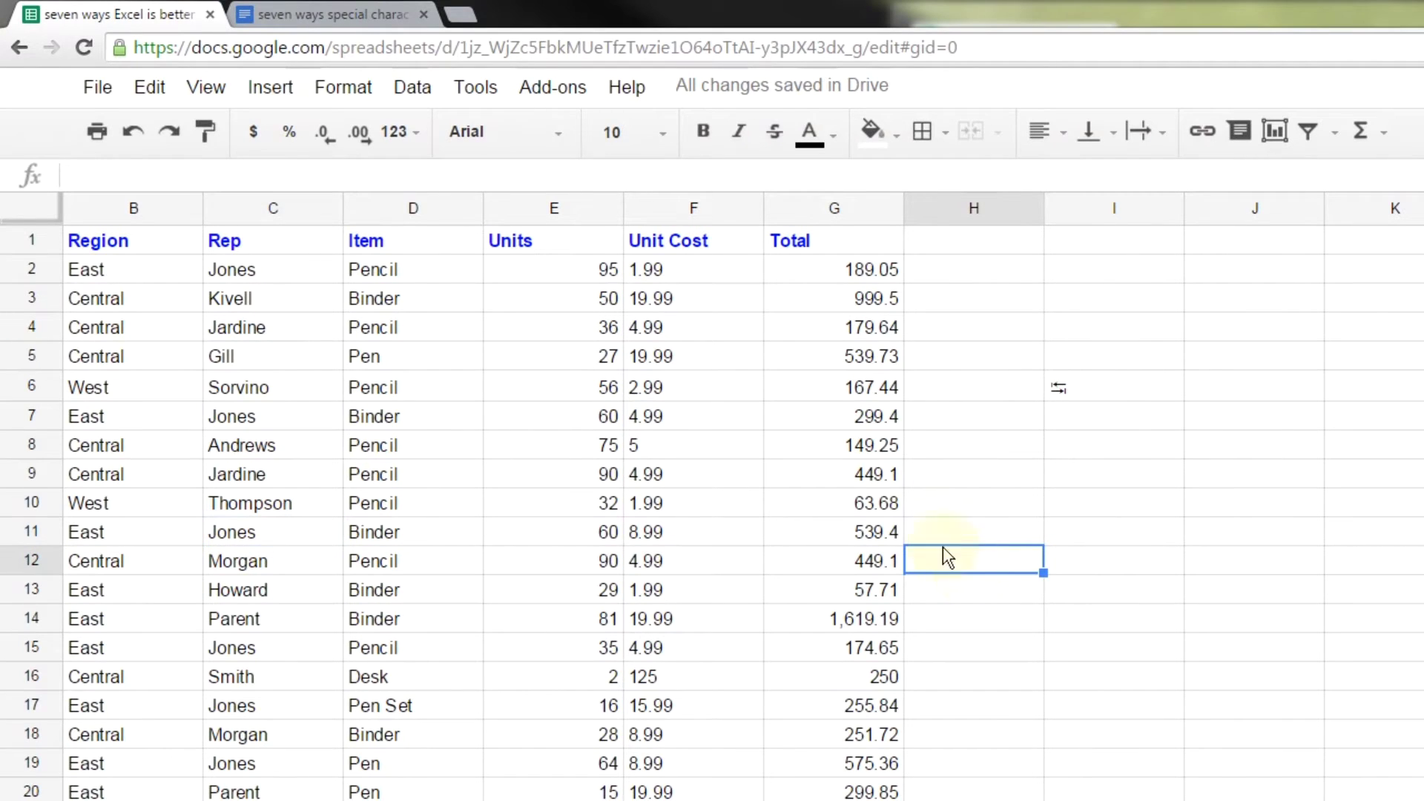
{"action": "left_click", "coordinate": [298, 13]}
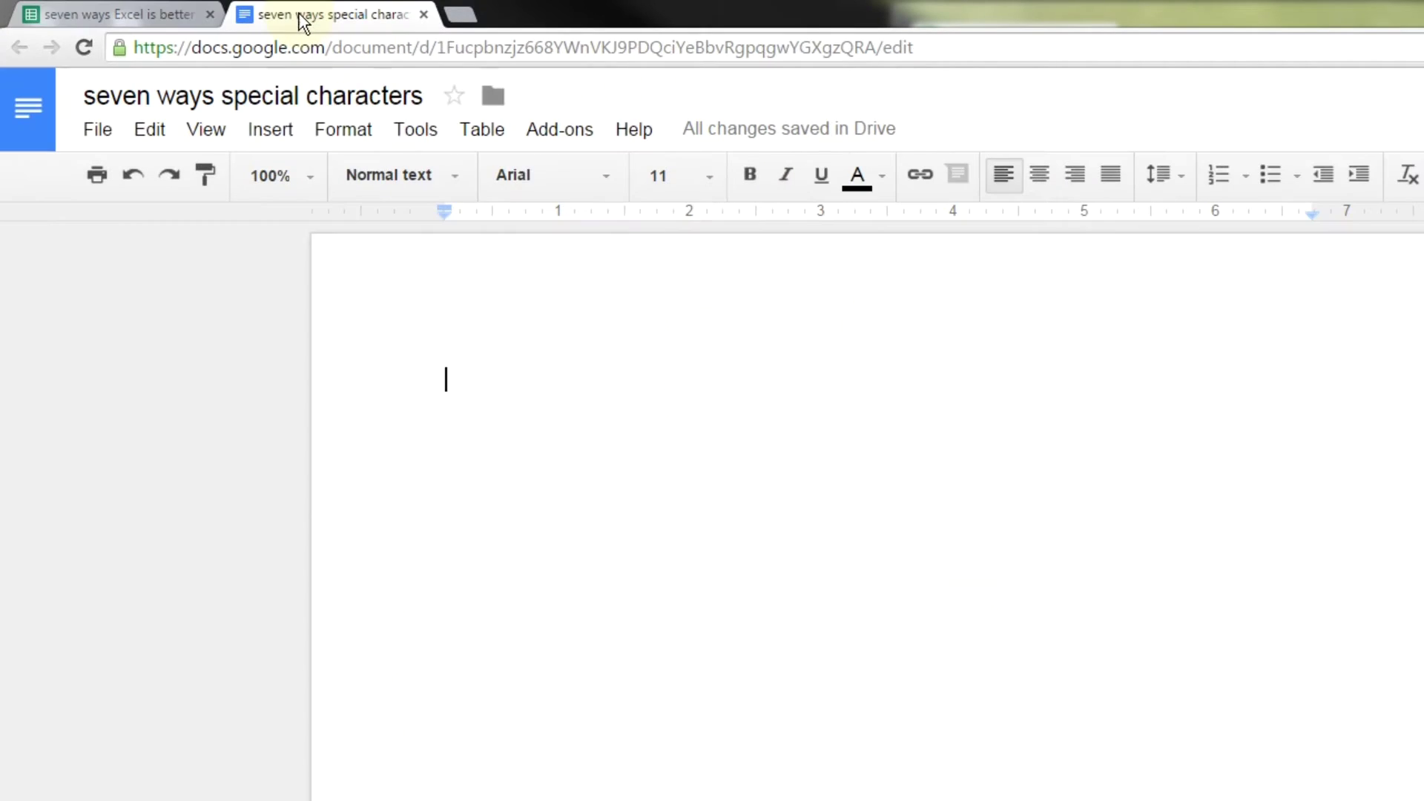
{"action": "left_click", "coordinate": [288, 148]}
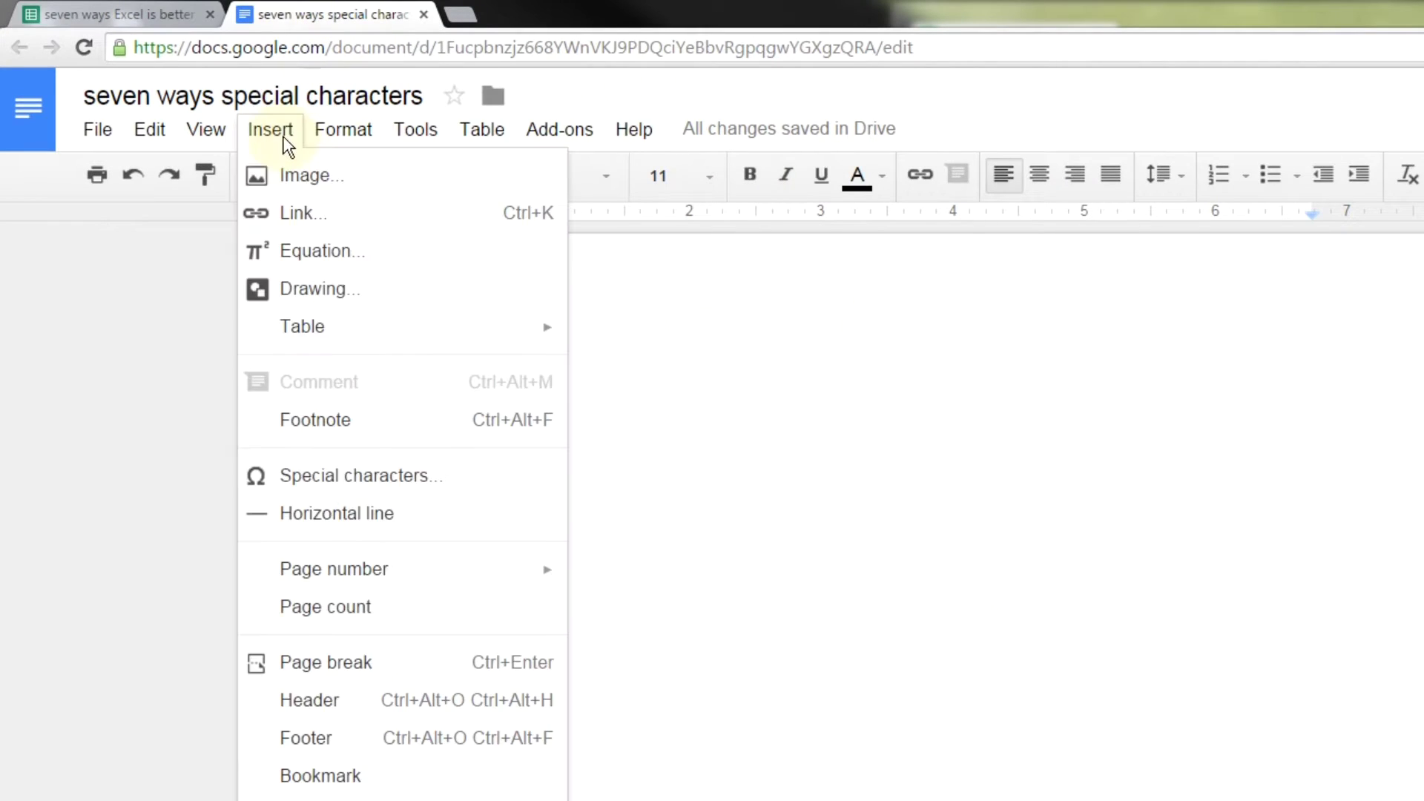
{"action": "left_click", "coordinate": [352, 489]}
{"action": "double_click", "coordinate": [560, 673]}
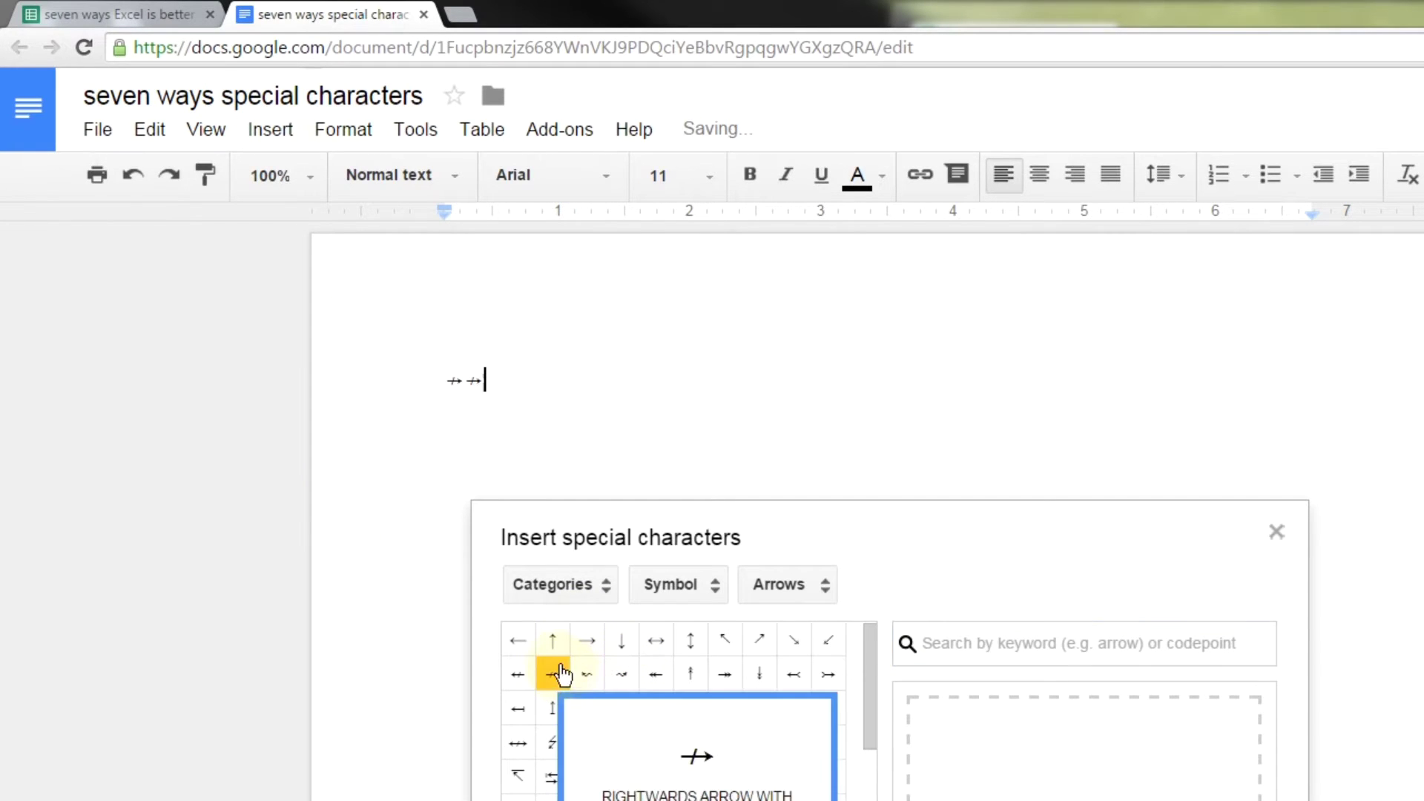
{"action": "left_click_drag", "start_coordinate": [487, 380], "coordinate": [470, 378]}
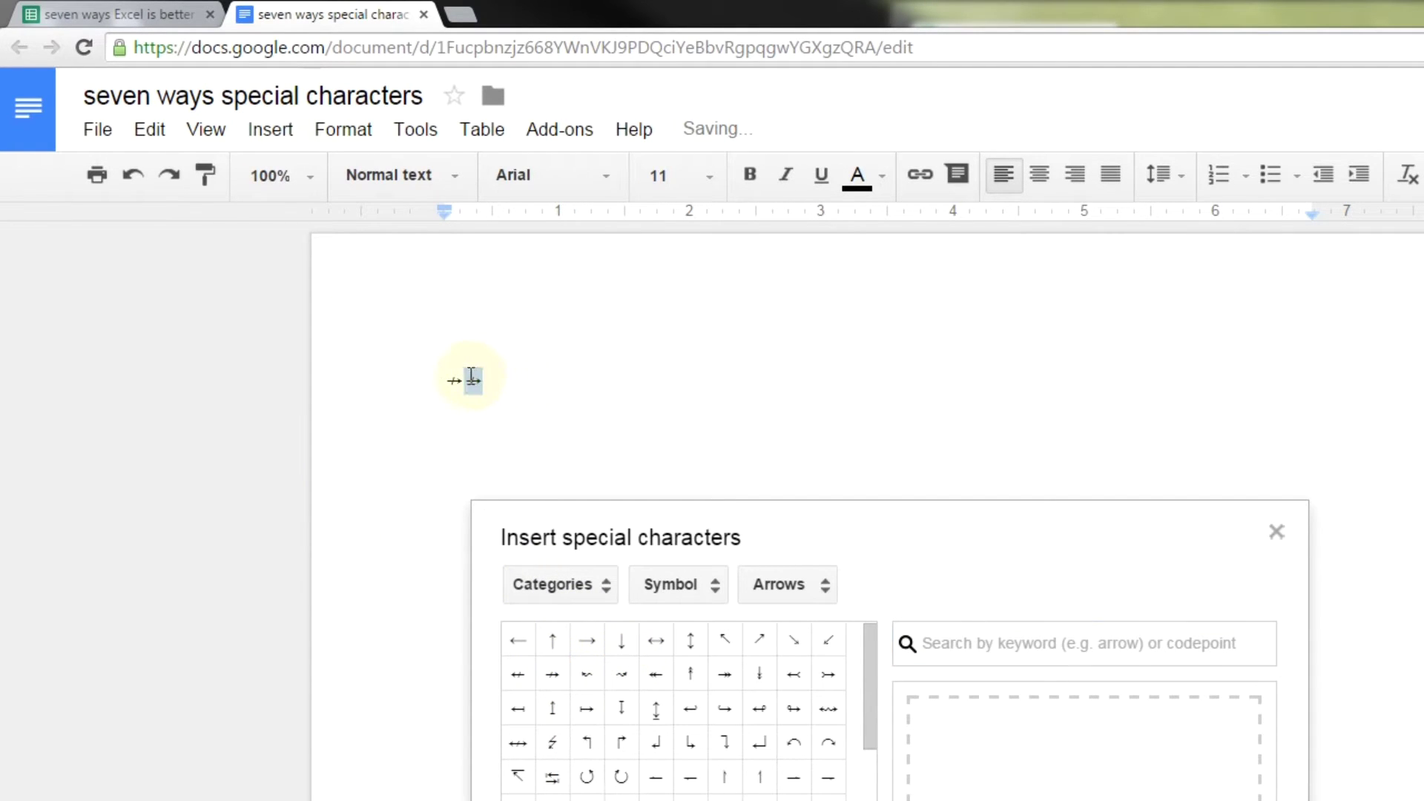
{"action": "key", "text": "ctrl+c"}
{"action": "left_click", "coordinate": [111, 14]}
{"action": "key", "text": "ctrl+v"}
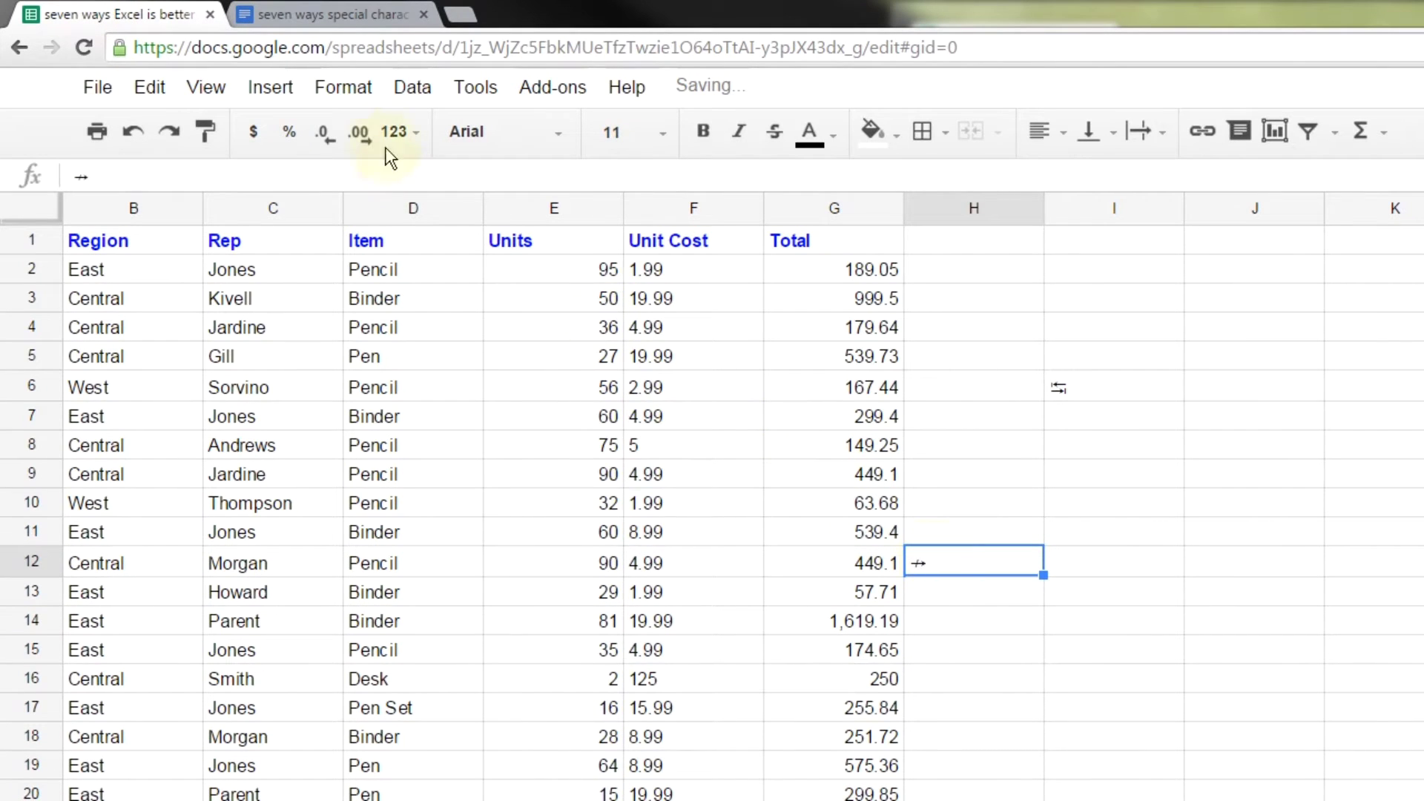
{"action": "left_click", "coordinate": [808, 133]}
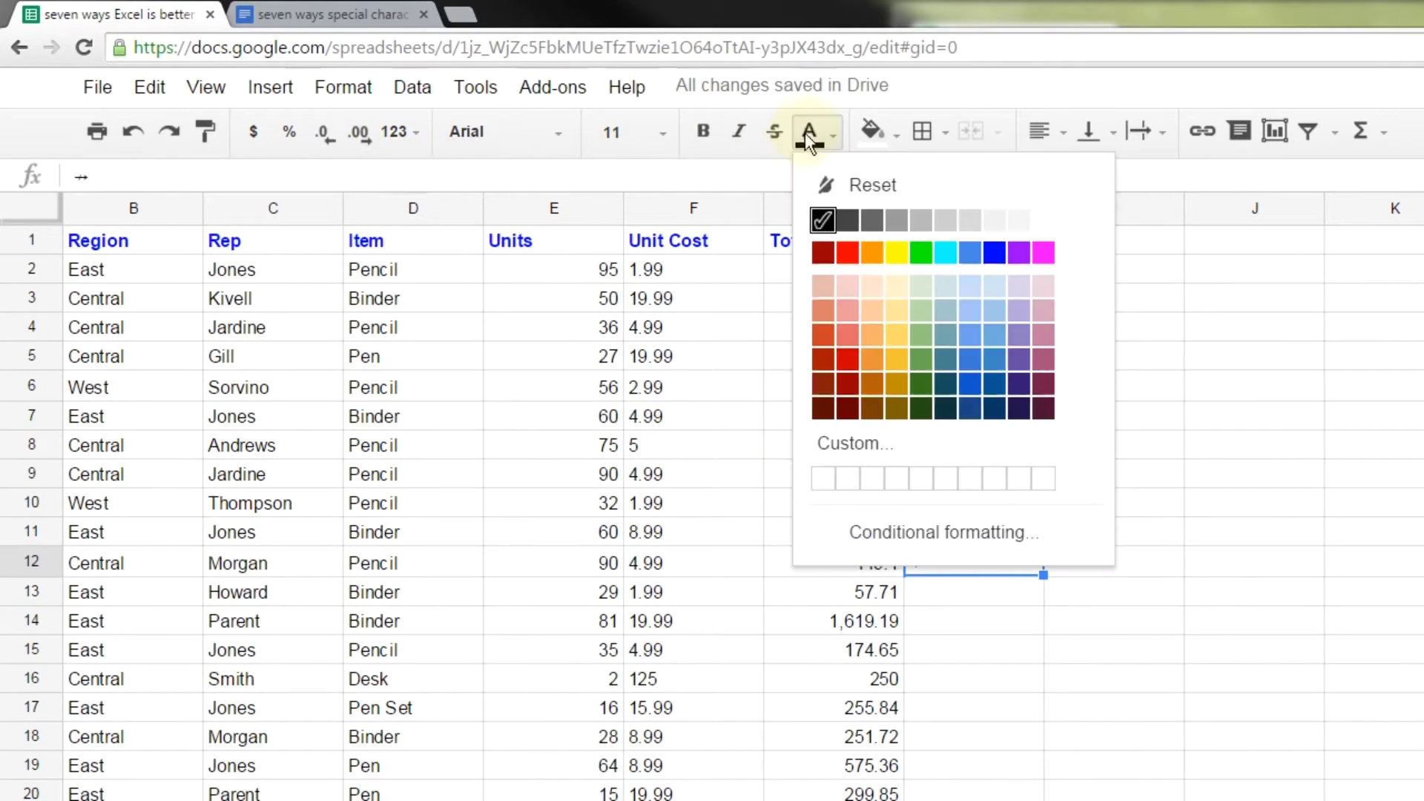
{"action": "left_click", "coordinate": [847, 252]}
{"action": "left_click", "coordinate": [976, 446]}
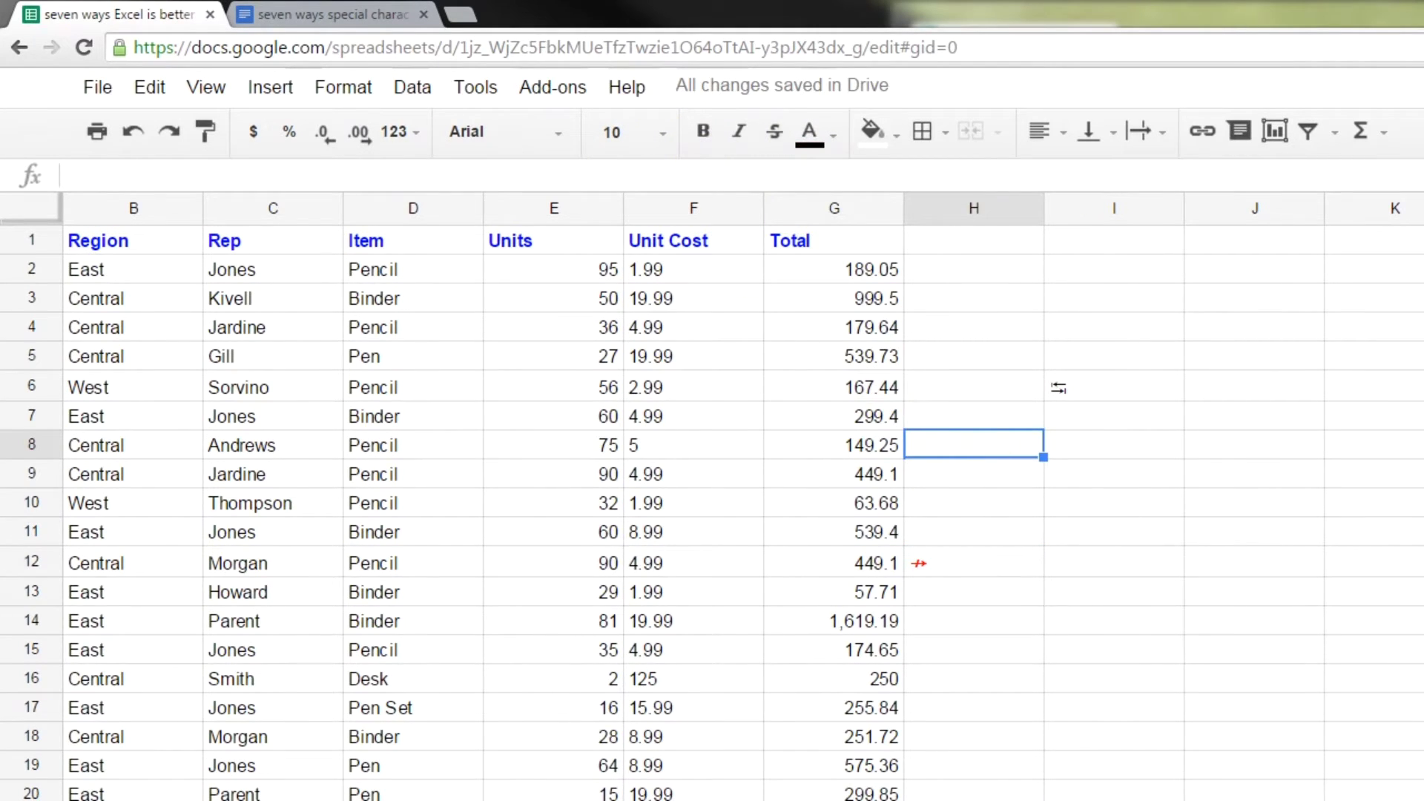
{"action": "mouse_move", "coordinate": [443, 800]}
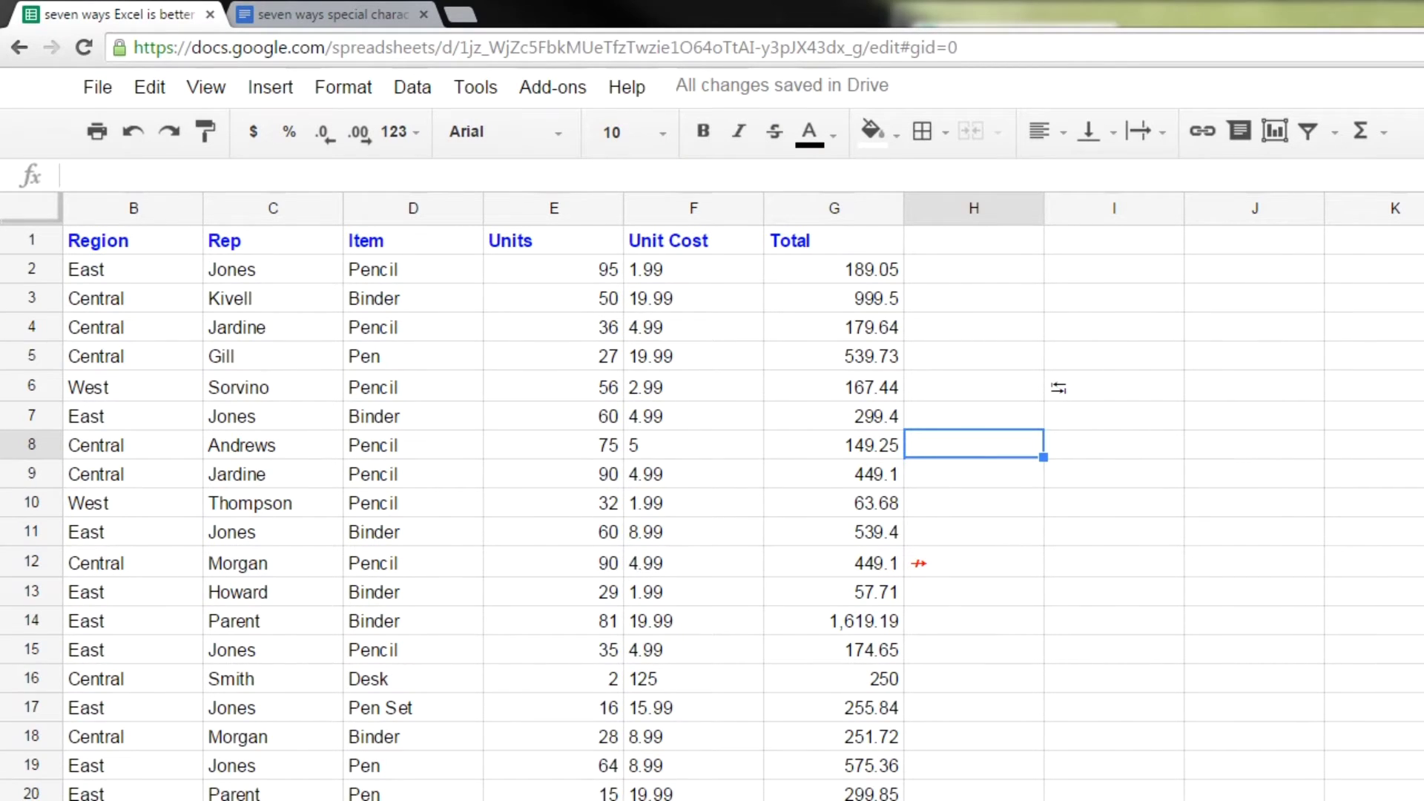
{"action": "left_click", "coordinate": [282, 299]}
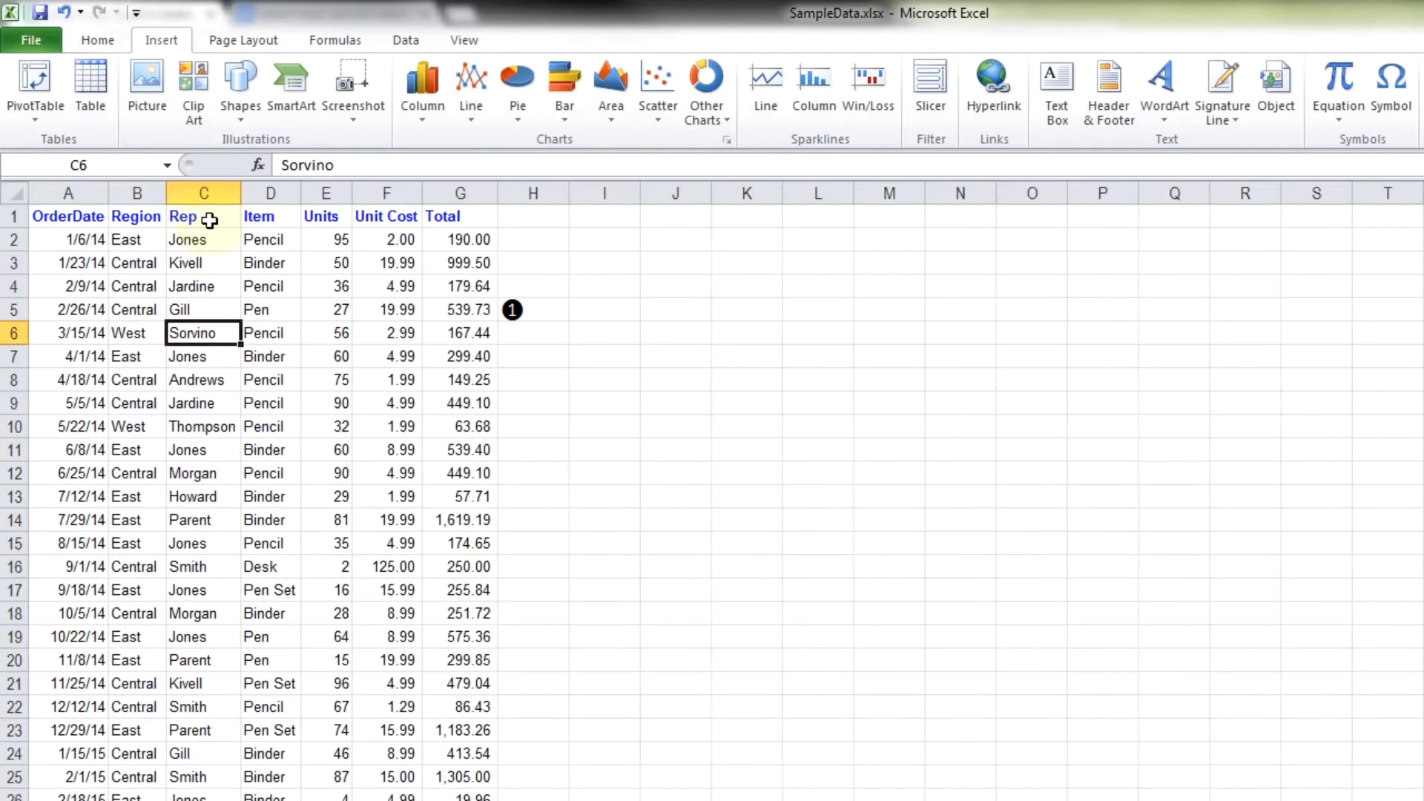
{"action": "left_click", "coordinate": [209, 221]}
{"action": "left_click", "coordinate": [97, 45]}
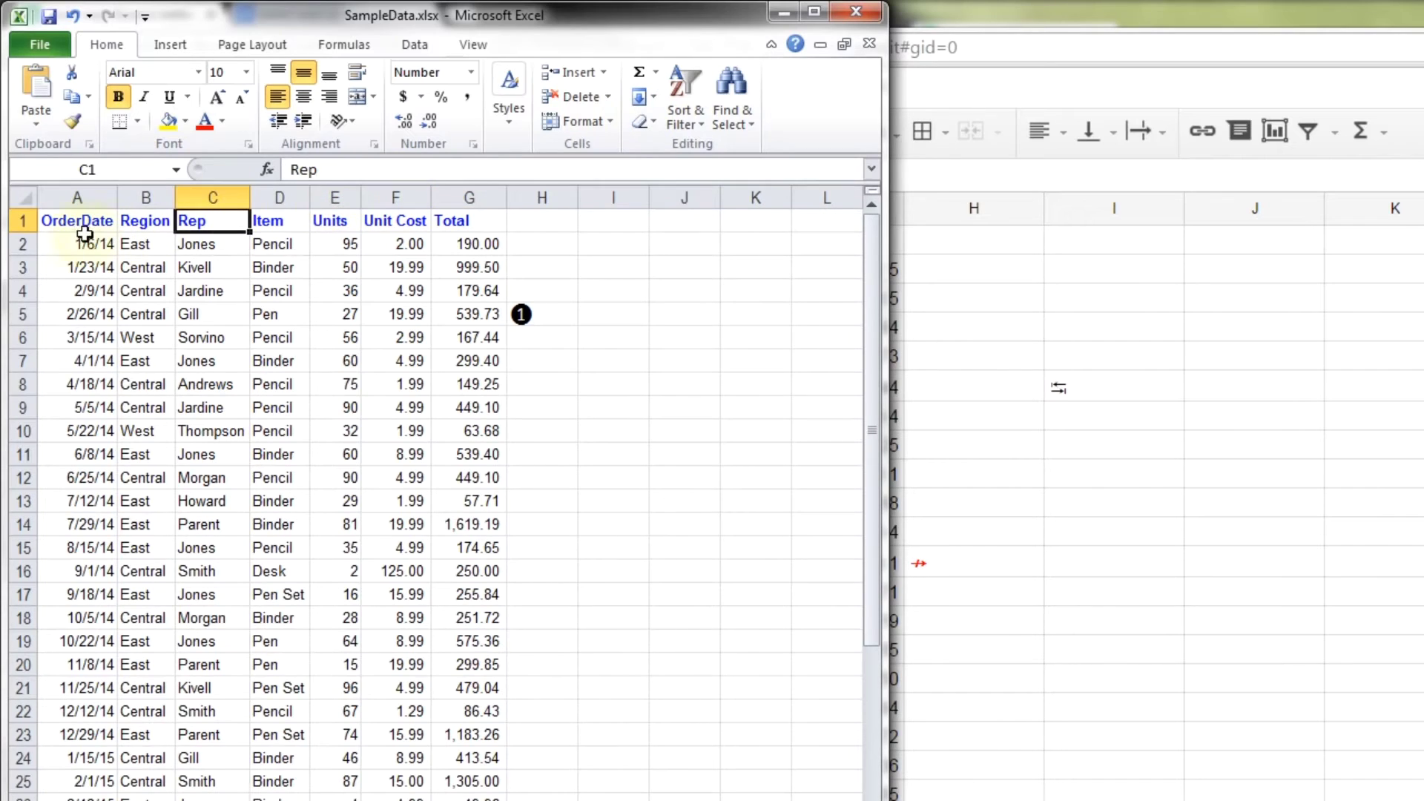
{"action": "left_click_drag", "start_coordinate": [71, 222], "coordinate": [434, 227]}
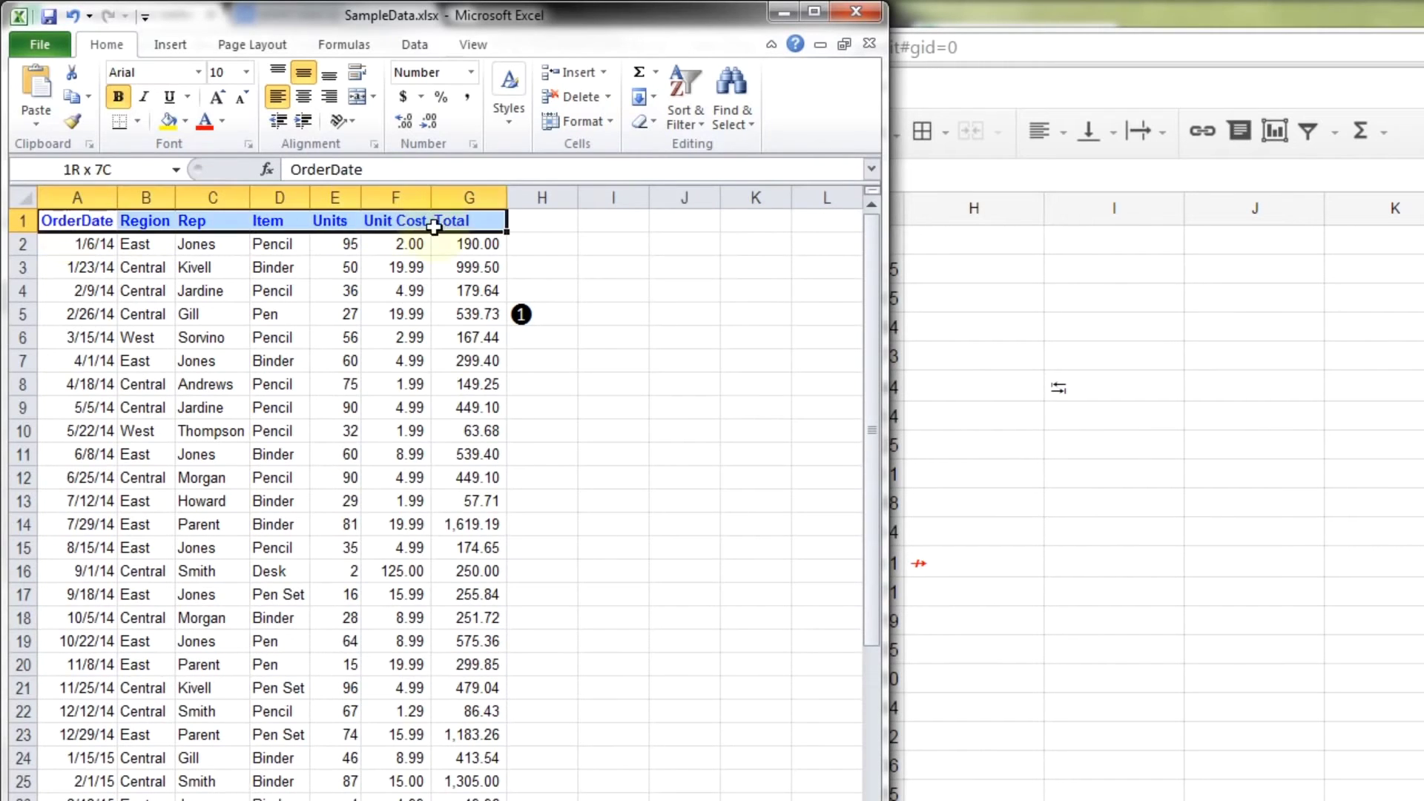
{"action": "left_click", "coordinate": [648, 120]}
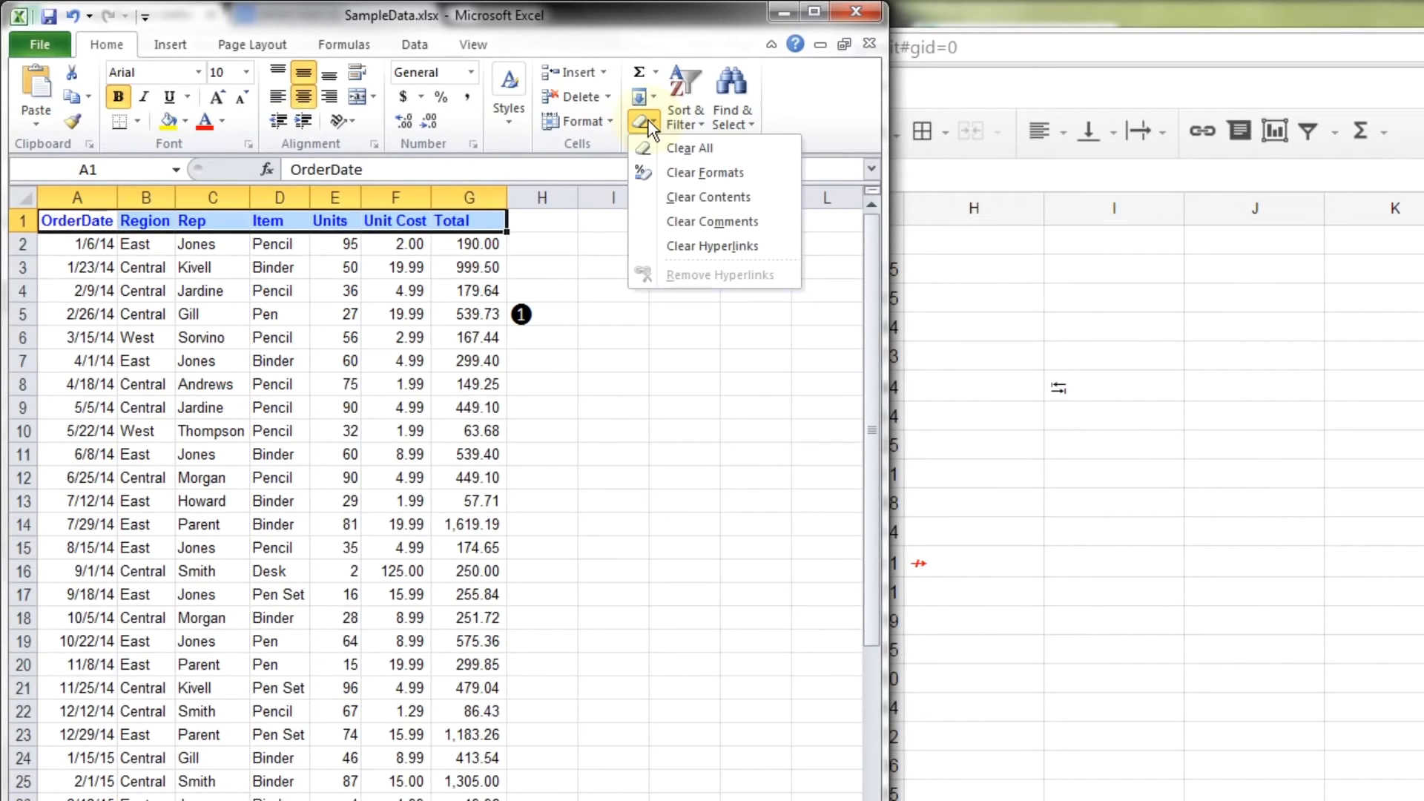
{"action": "left_click", "coordinate": [665, 169]}
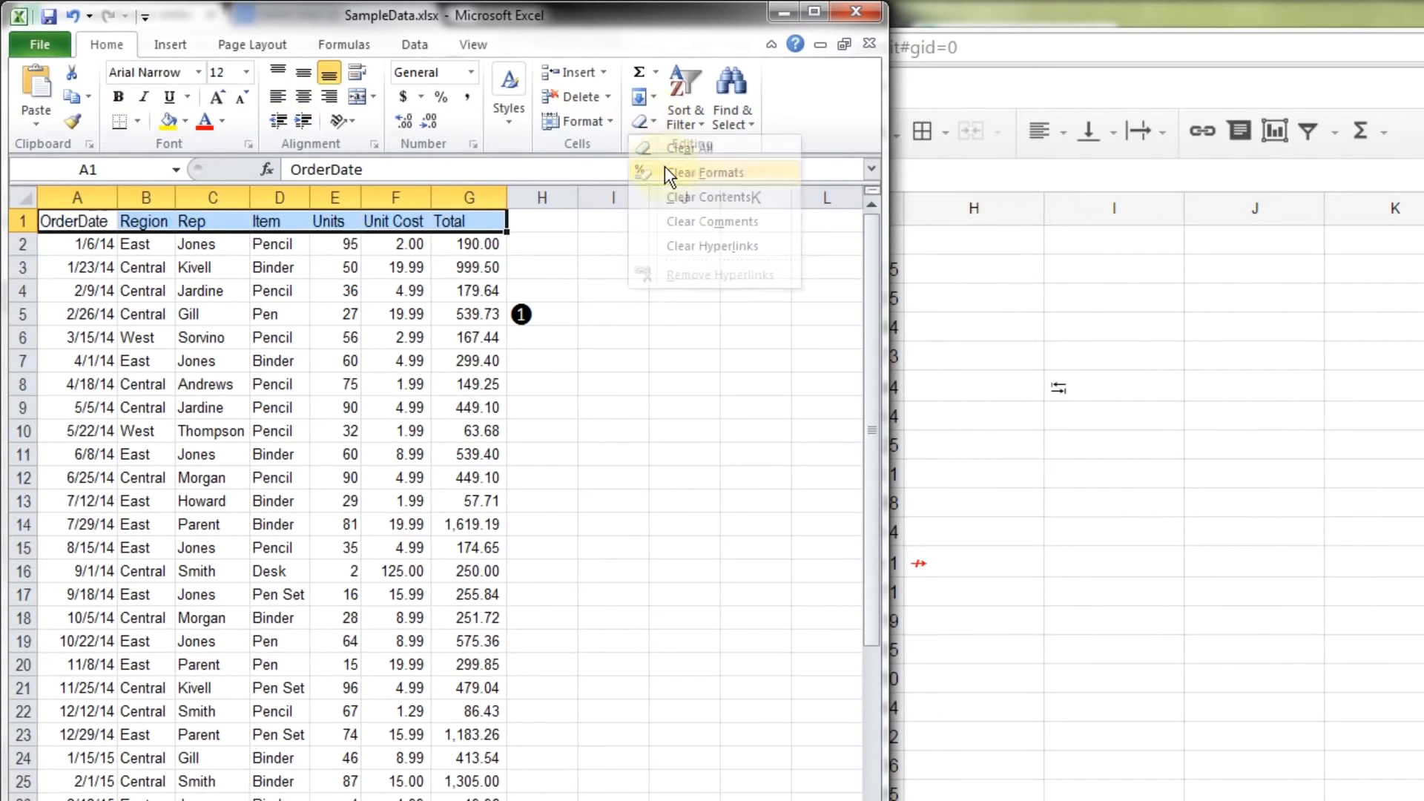
{"action": "left_click", "coordinate": [595, 280]}
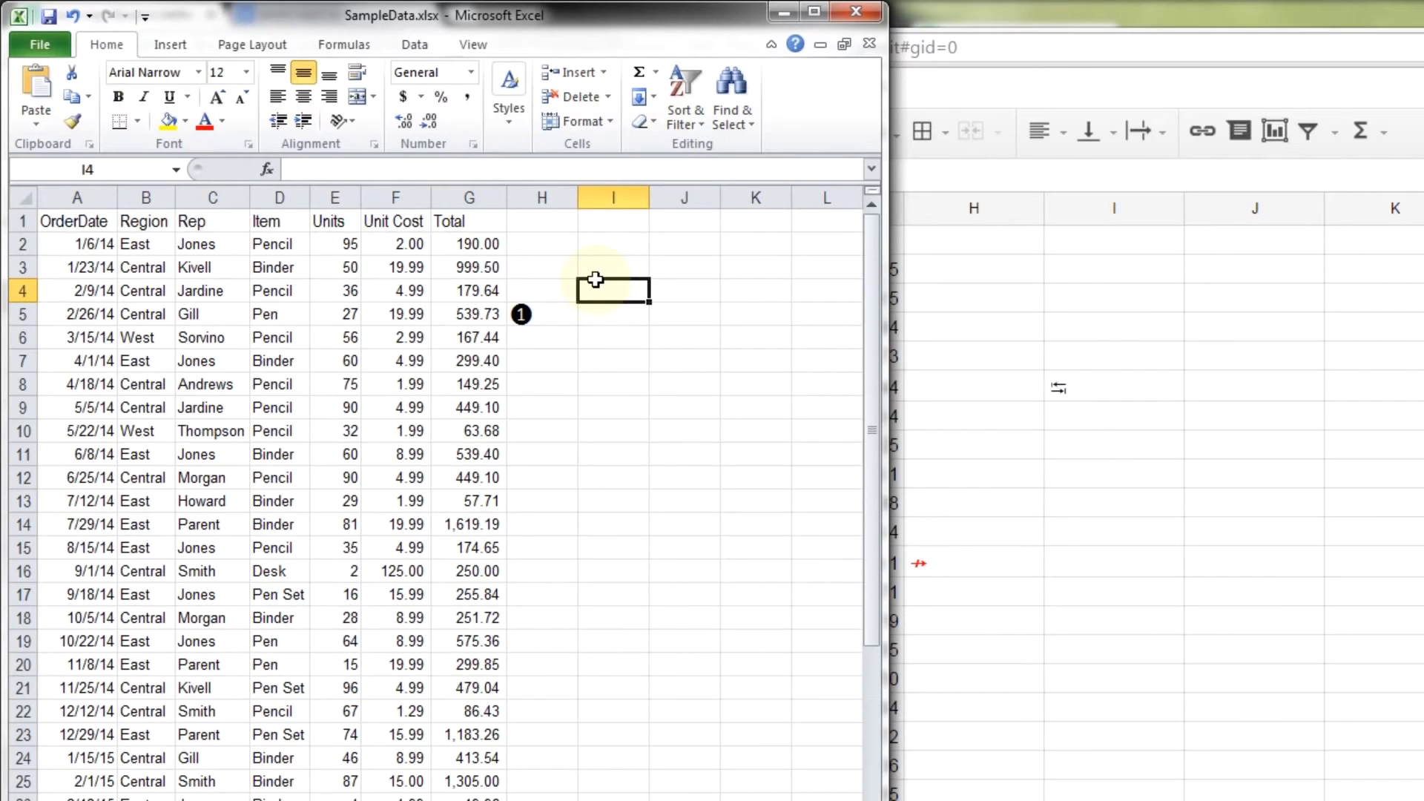
{"action": "key", "text": "ctrl+z"}
{"action": "left_click", "coordinate": [408, 223]}
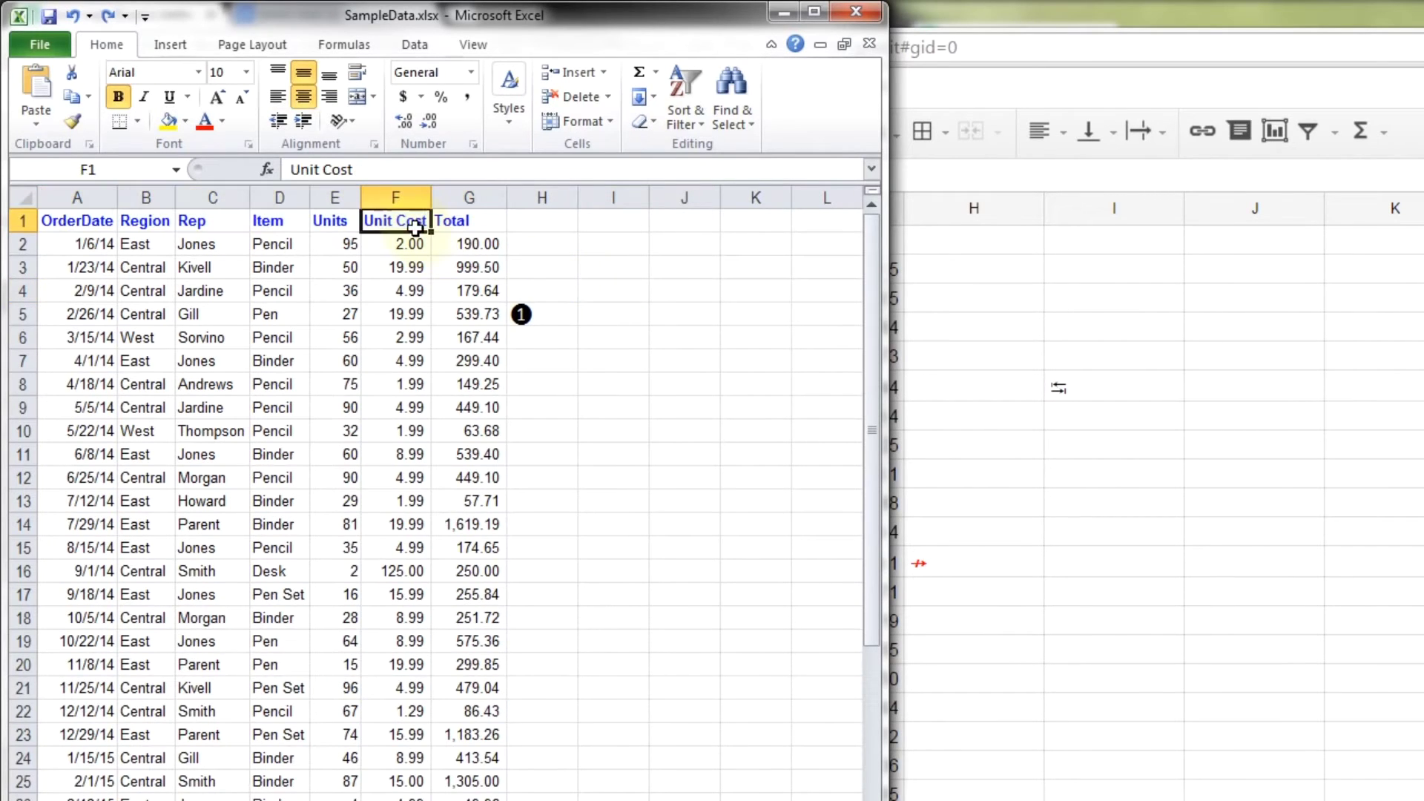
{"action": "left_click", "coordinate": [269, 221]}
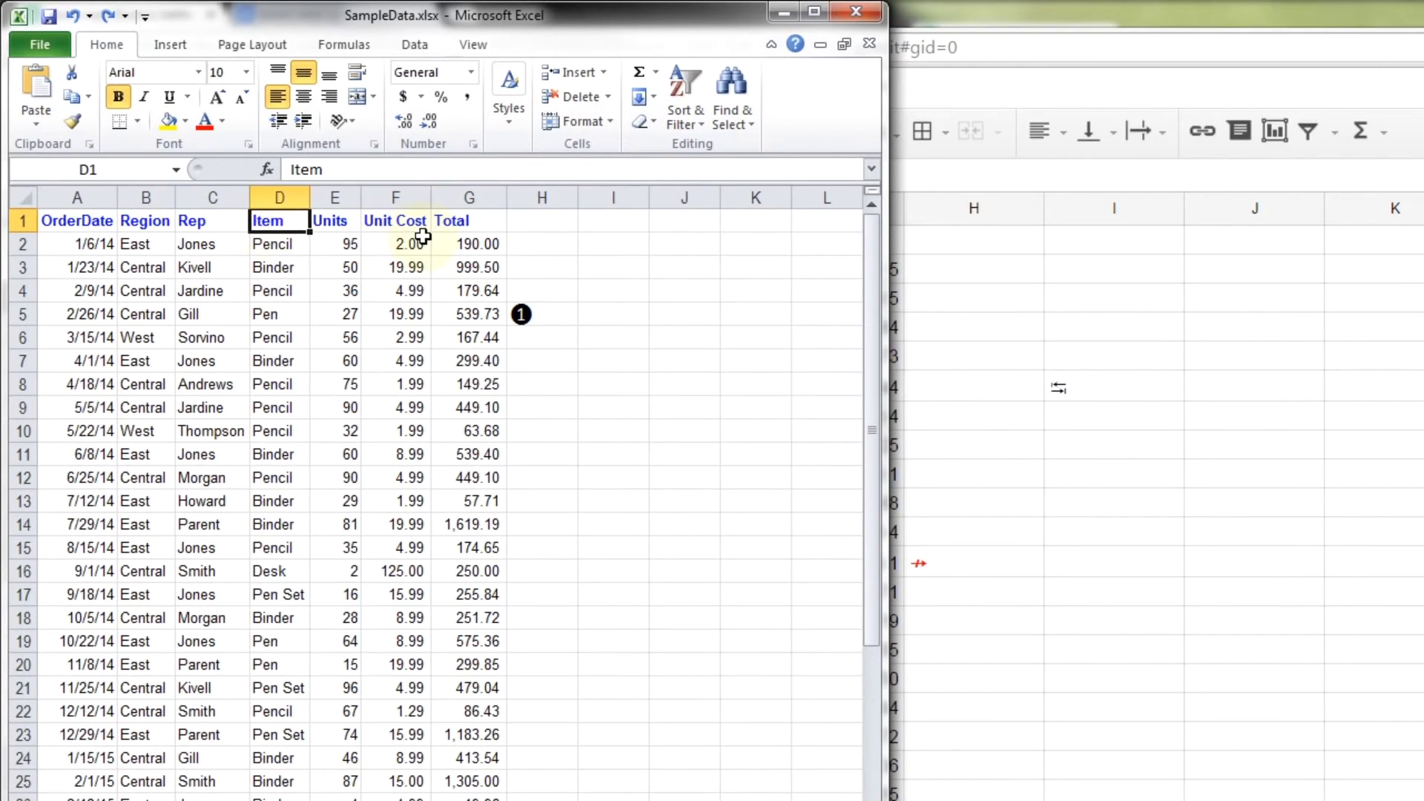
{"action": "left_click", "coordinate": [644, 122]}
{"action": "left_click", "coordinate": [657, 147]}
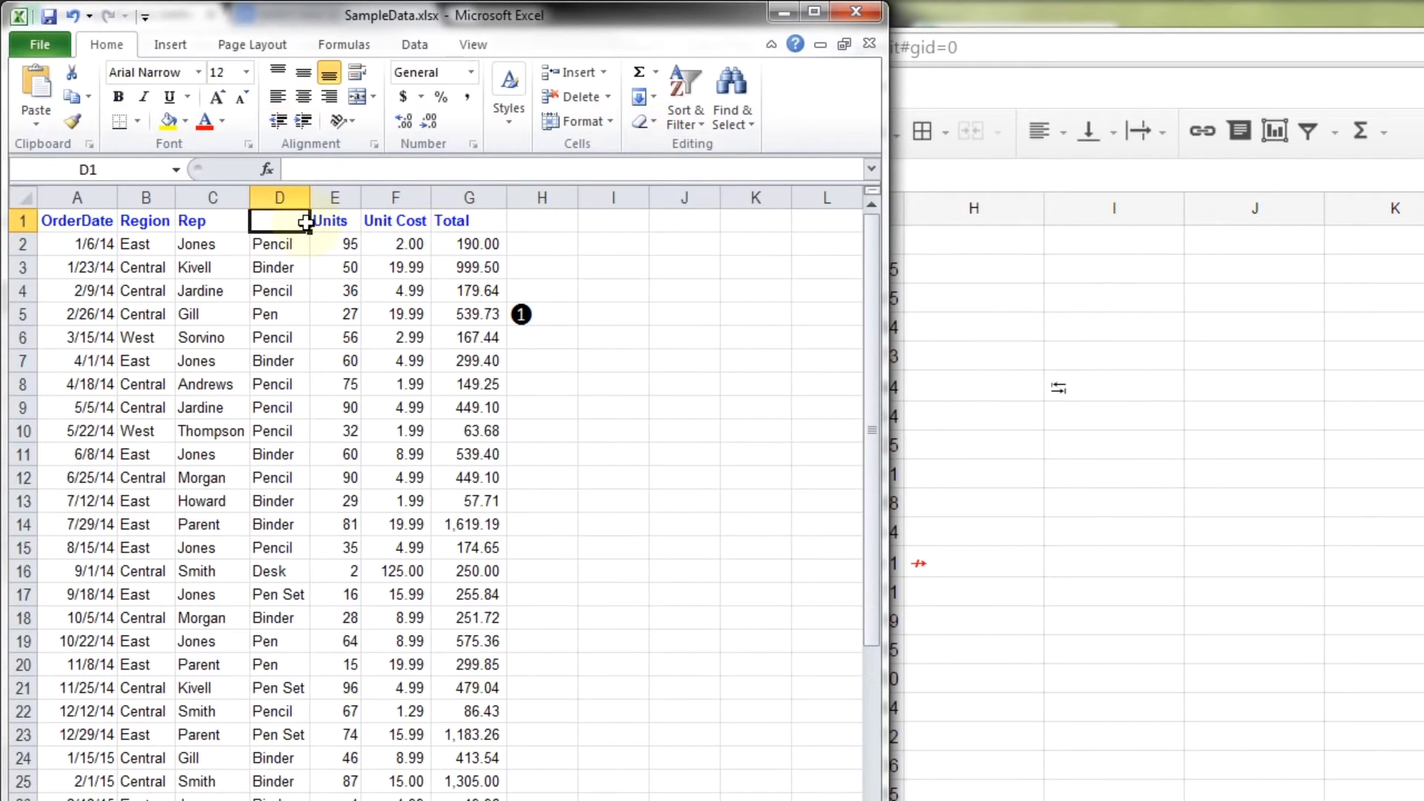
{"action": "type", "text": "2"}
{"action": "key", "text": "Return"}
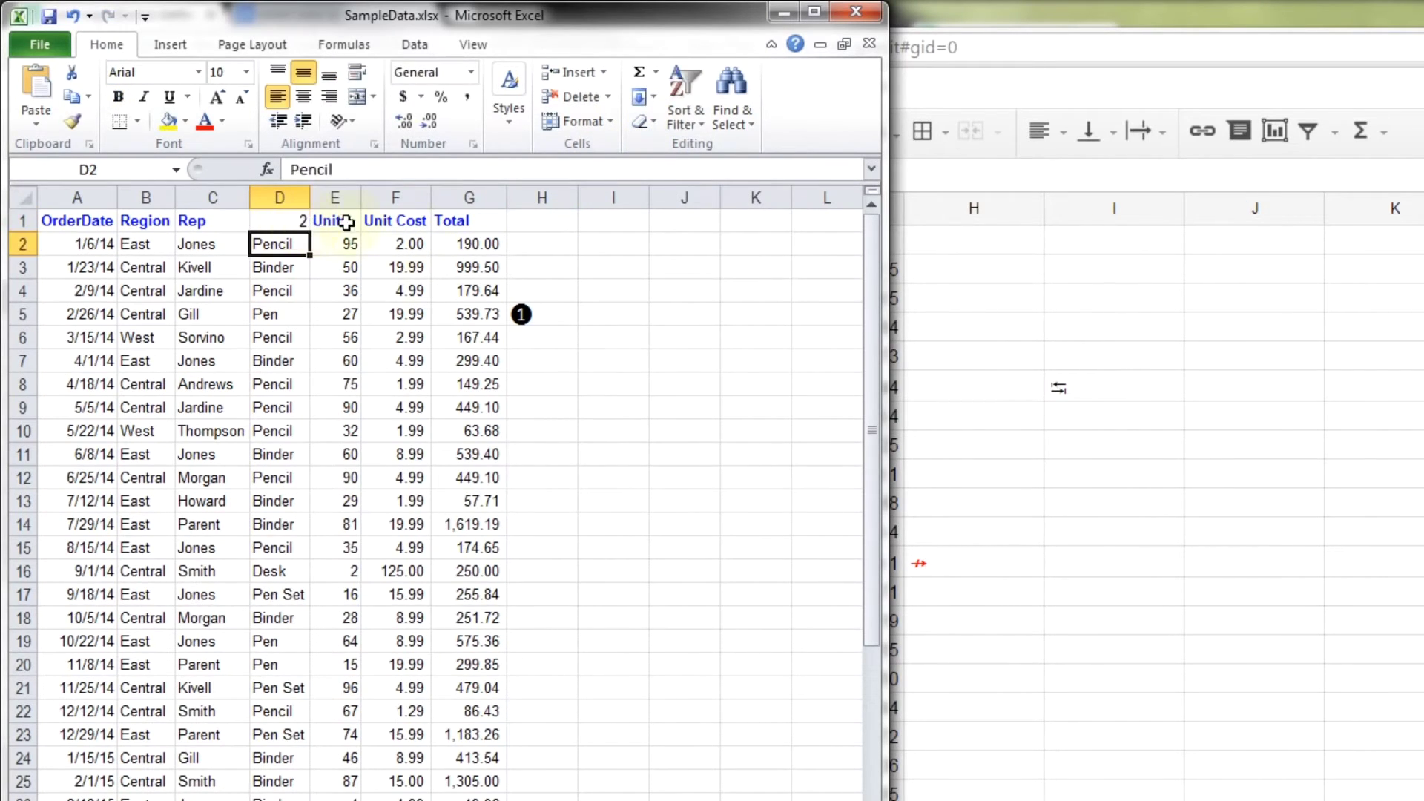
{"action": "key", "text": "ctrl+z"}
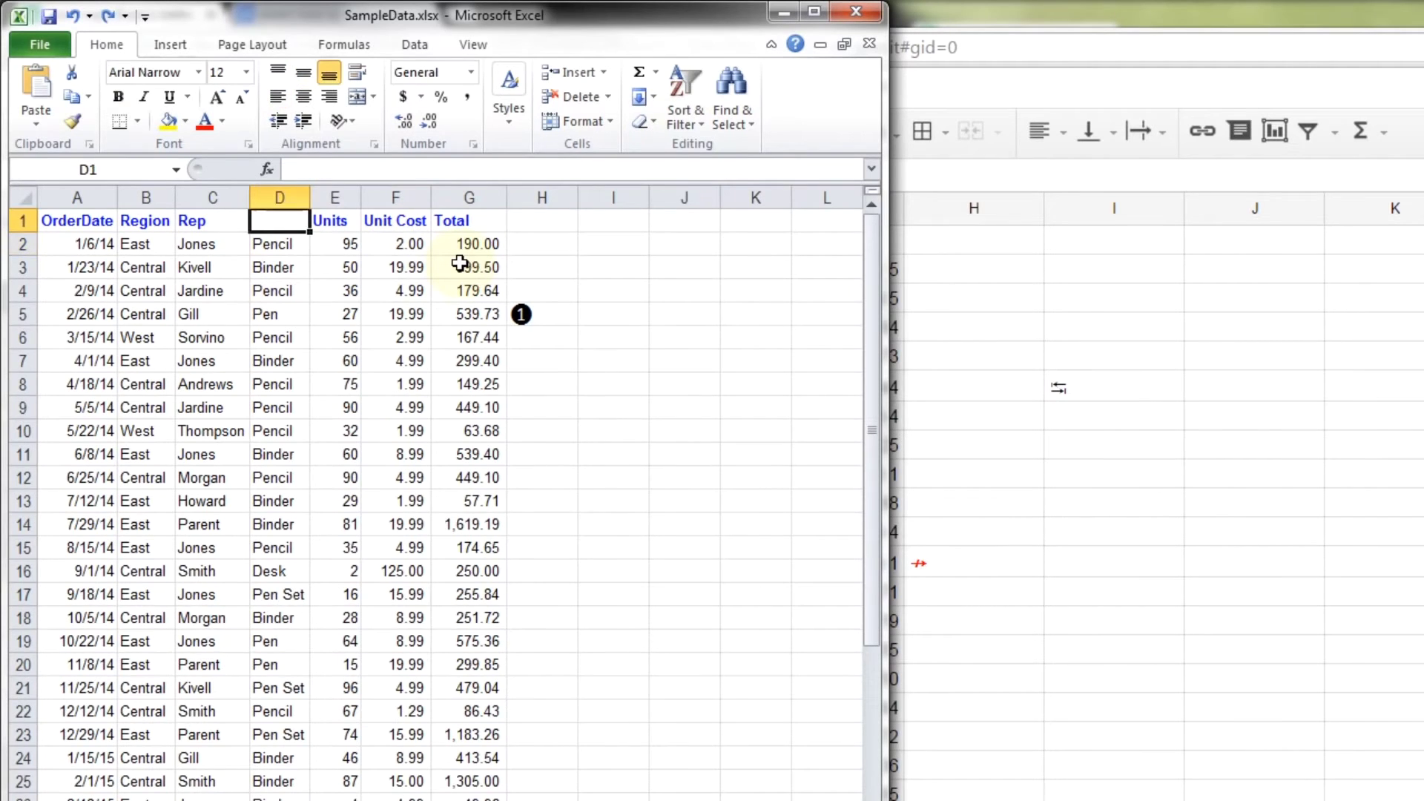
{"action": "key", "text": "ctrl+z"}
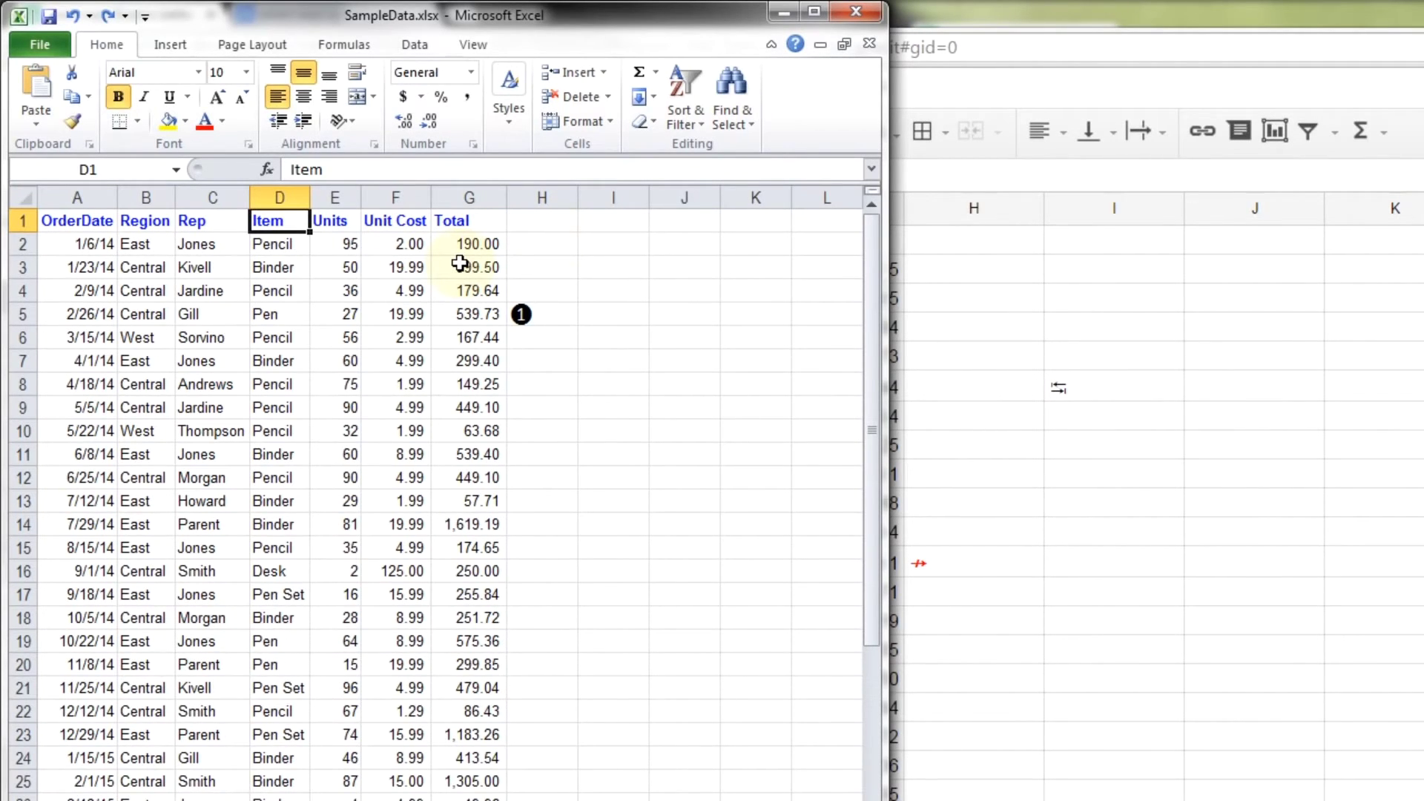
{"action": "left_click", "coordinate": [642, 124]}
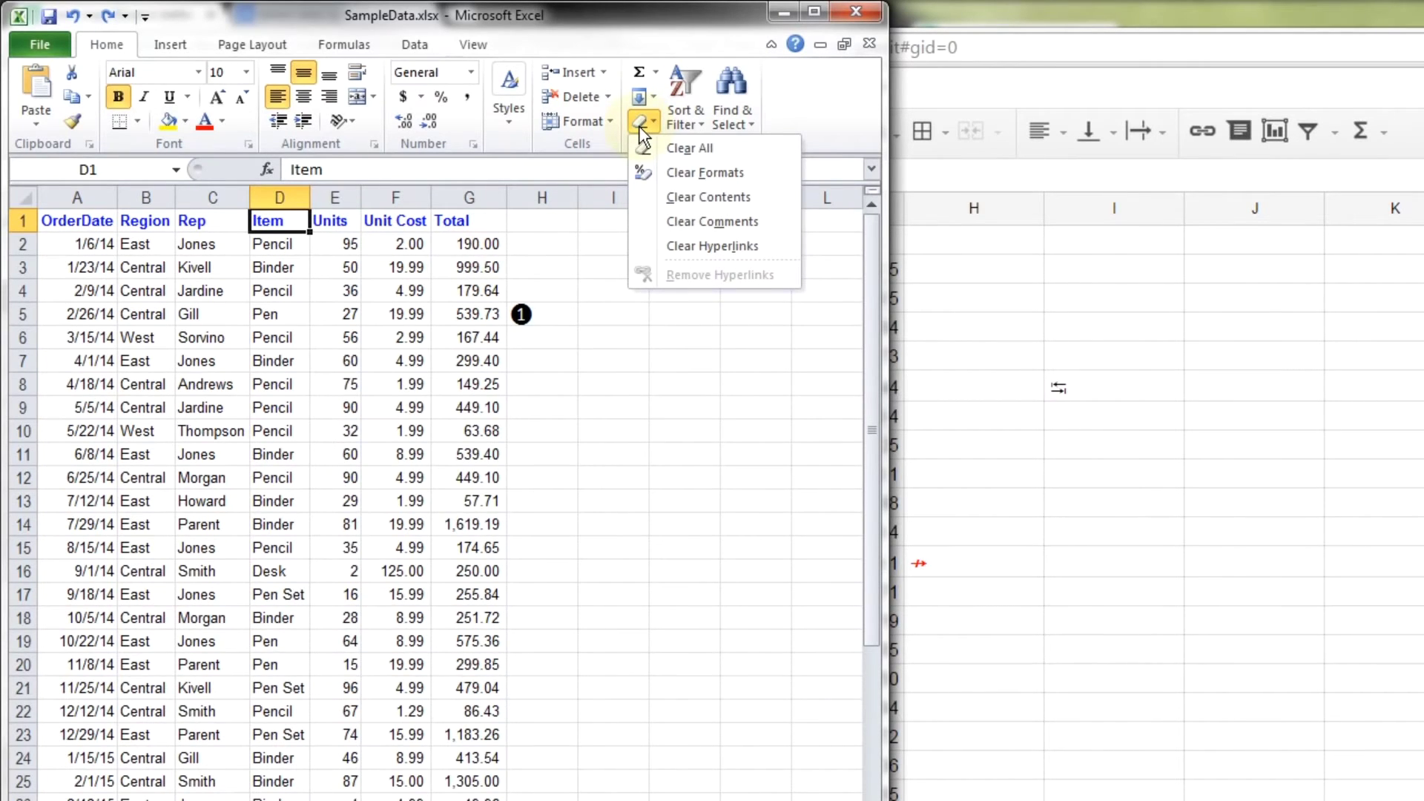
{"action": "left_click", "coordinate": [528, 719]}
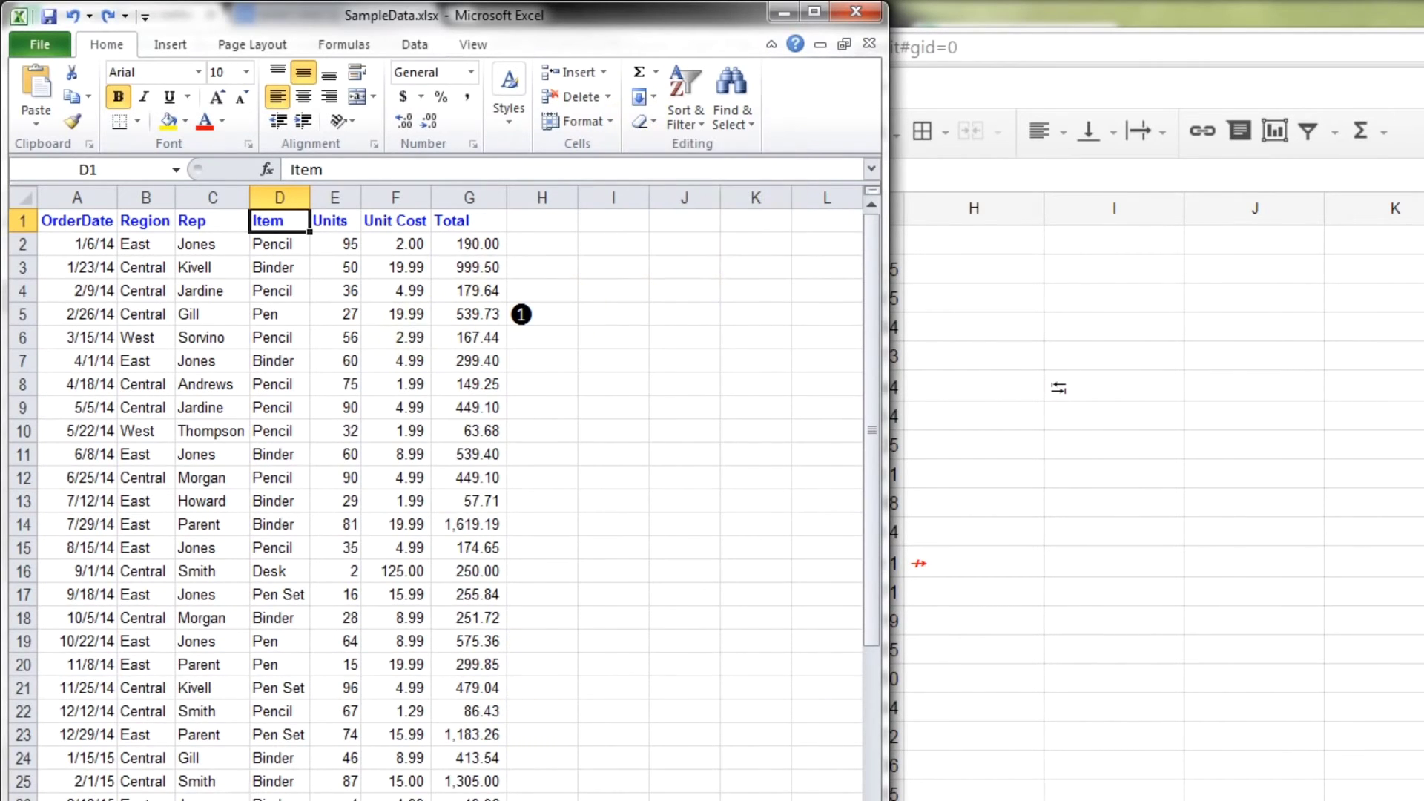
{"action": "left_click", "coordinate": [442, 786]}
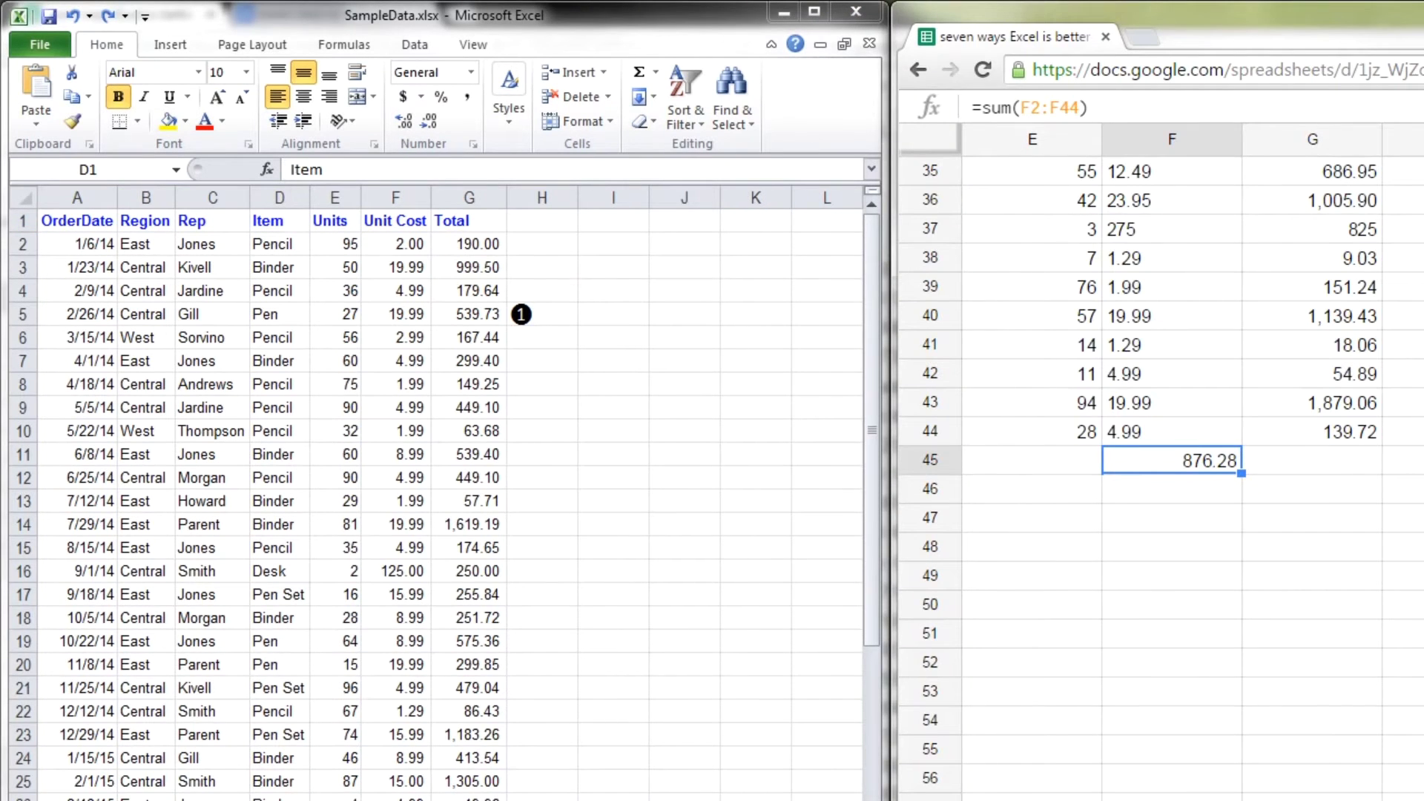
{"action": "mouse_move", "coordinate": [442, 794]}
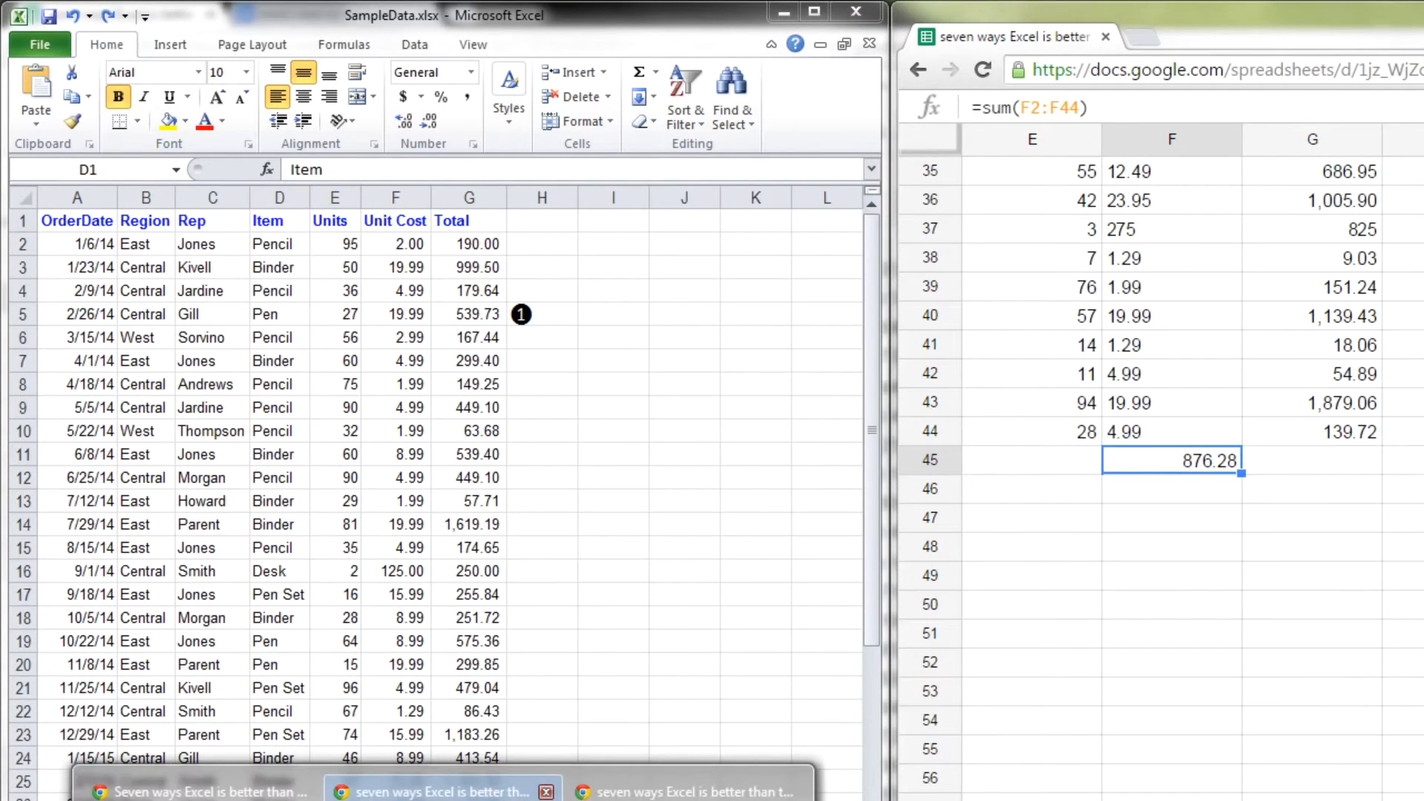
{"action": "left_click_drag", "start_coordinate": [1169, 19], "coordinate": [510, 20]}
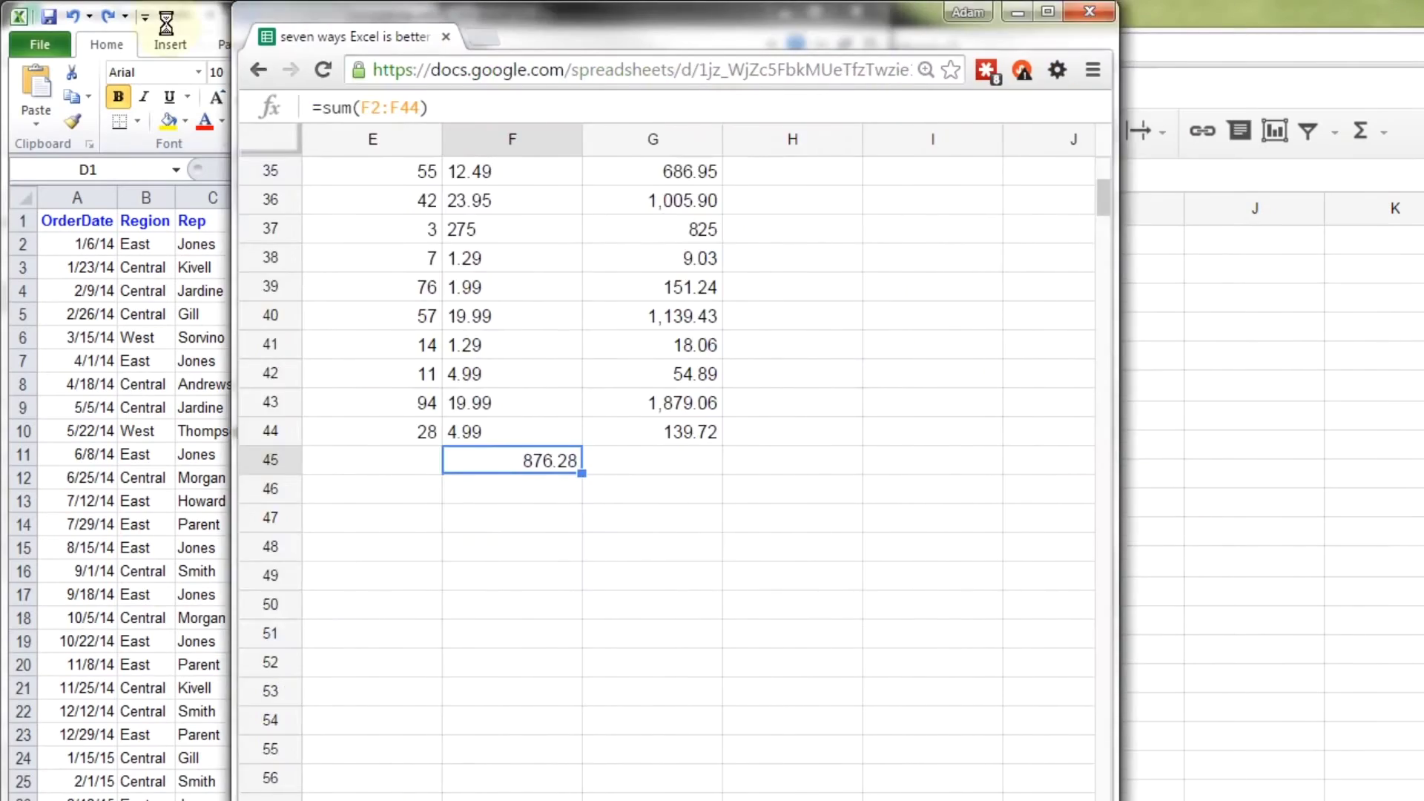
{"action": "left_click_drag", "start_coordinate": [167, 22], "coordinate": [309, 44]}
{"action": "left_click", "coordinate": [282, 316]}
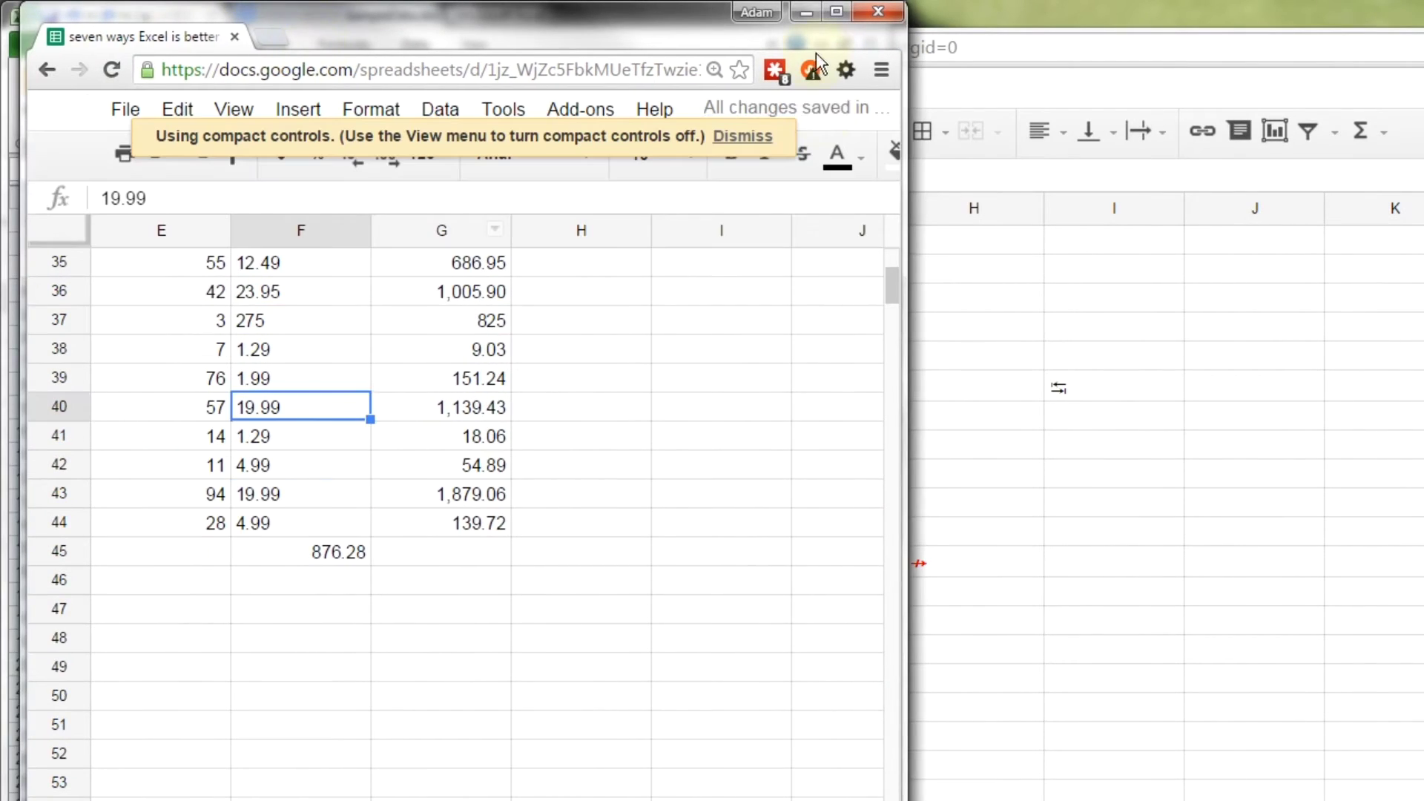
{"action": "left_click", "coordinate": [443, 112]}
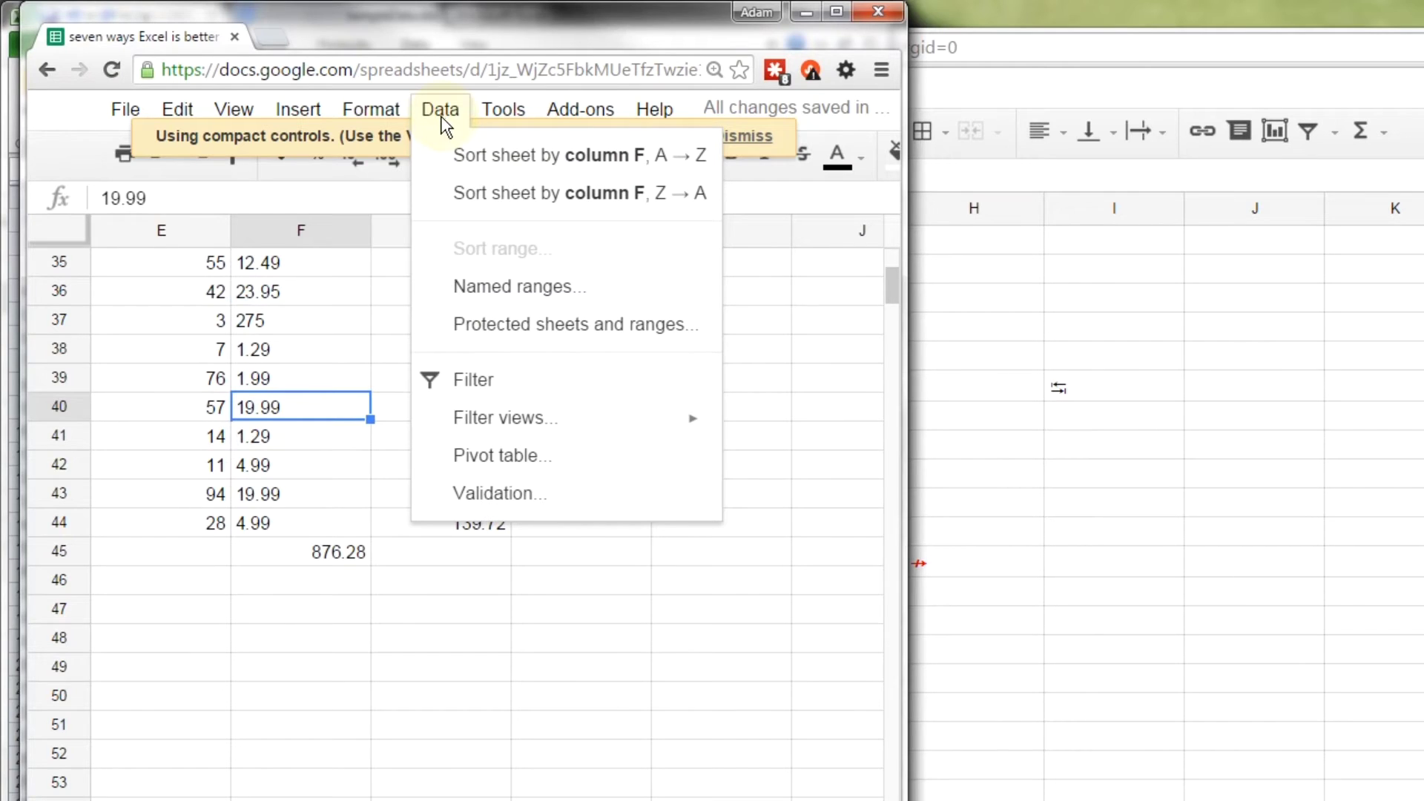
{"action": "mouse_move", "coordinate": [408, 115]}
{"action": "left_click", "coordinate": [253, 579]}
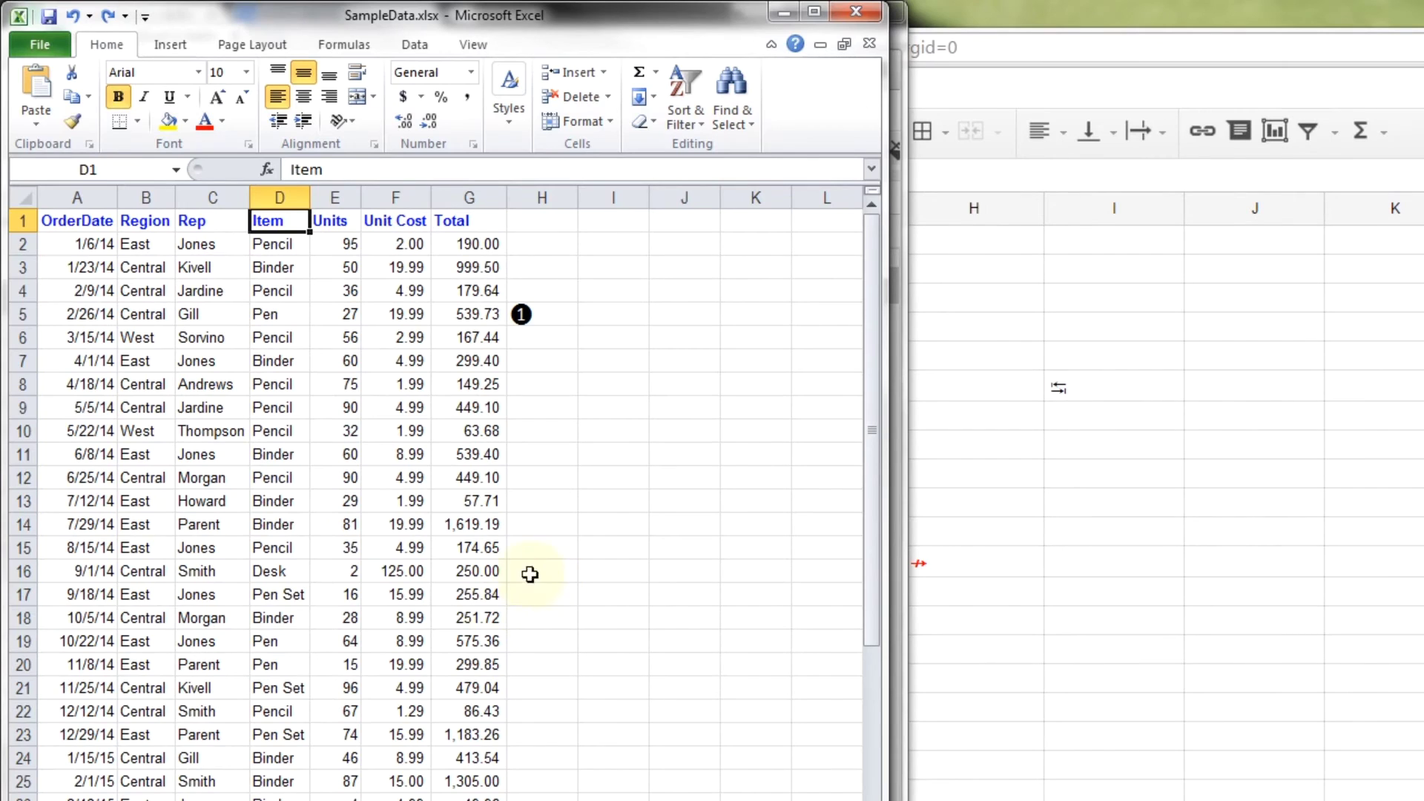
{"action": "key", "text": "ctrl+End"}
{"action": "scroll", "coordinate": [485, 594], "scroll_direction": "down", "scroll_amount": 1}
{"action": "key", "text": "Left"}
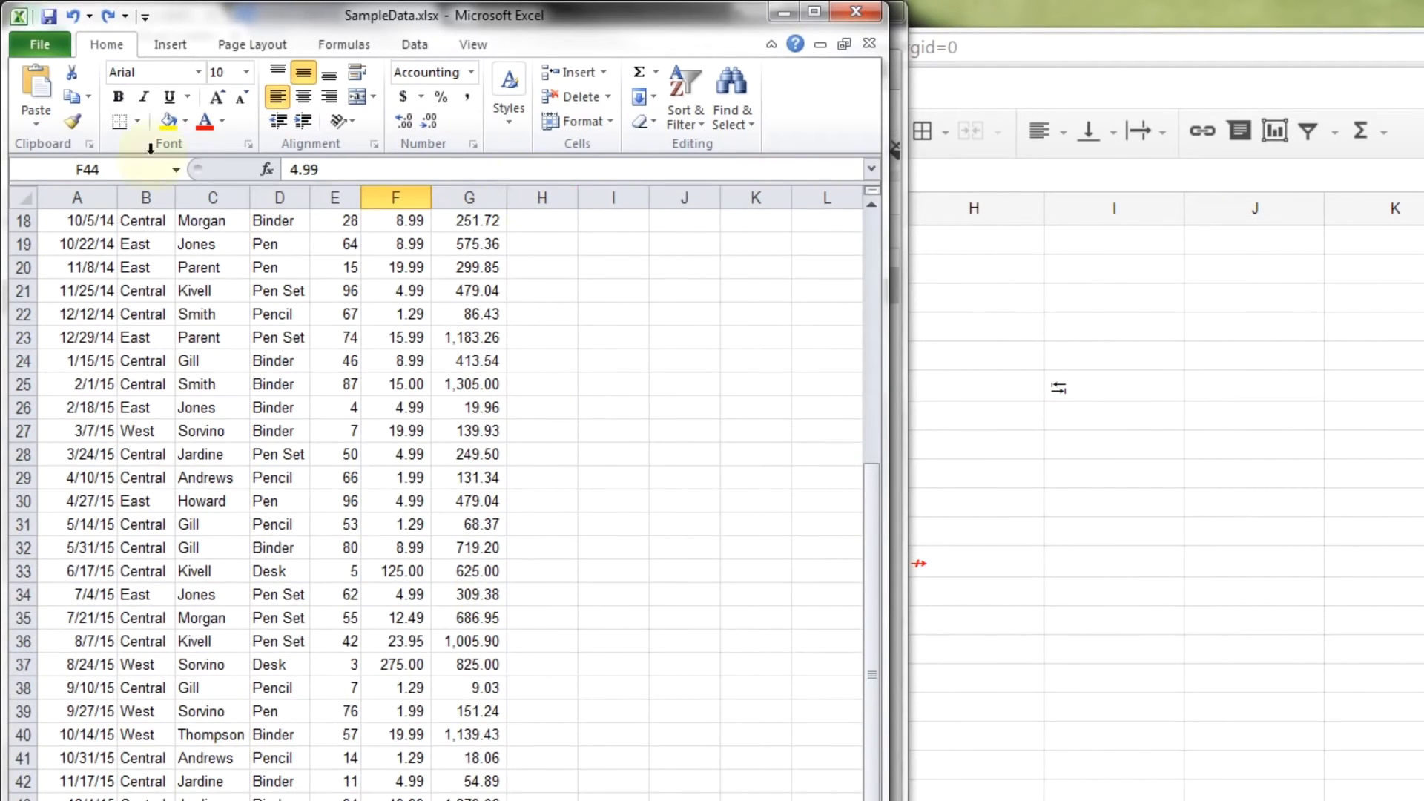
{"action": "left_click", "coordinate": [136, 121]}
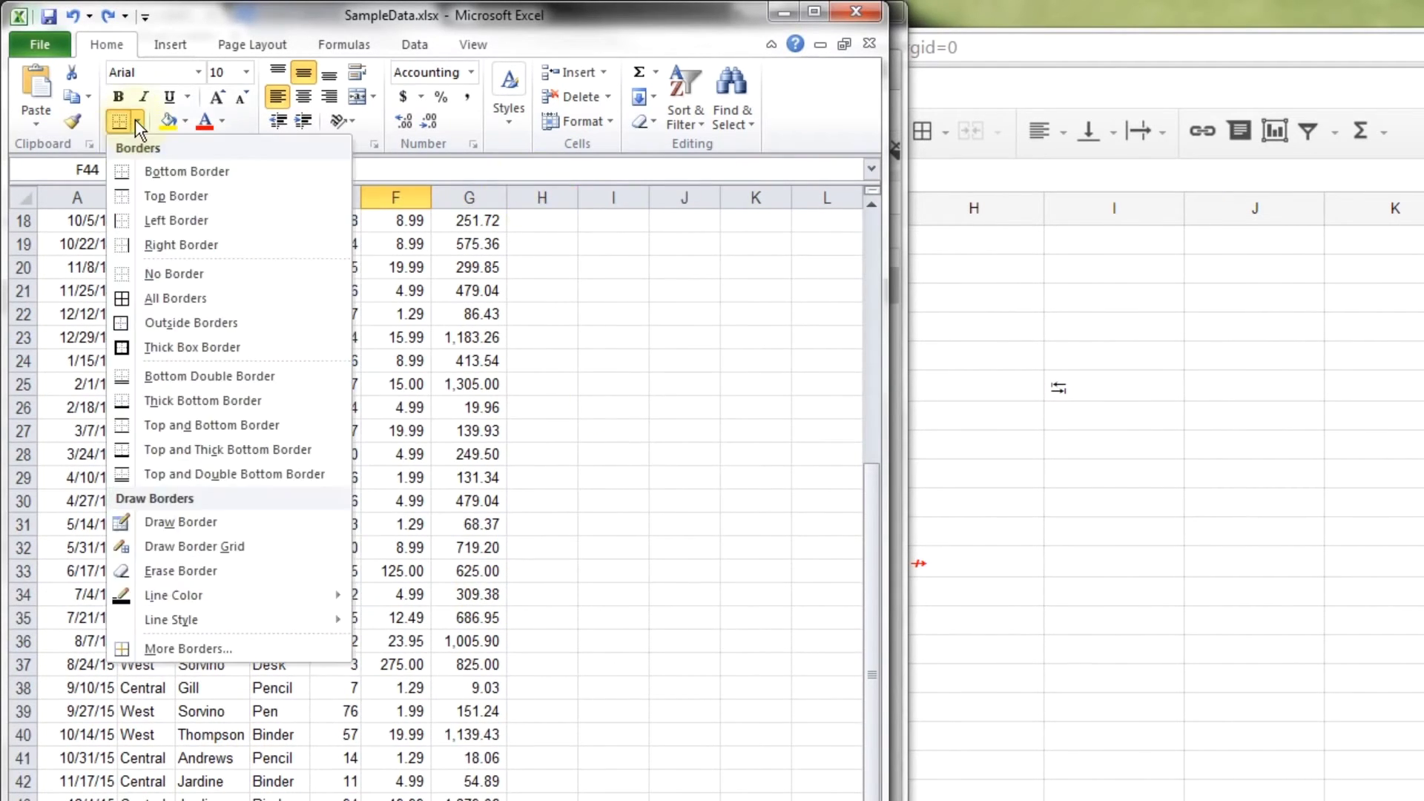
{"action": "left_click", "coordinate": [219, 384]}
{"action": "key", "text": "Right"}
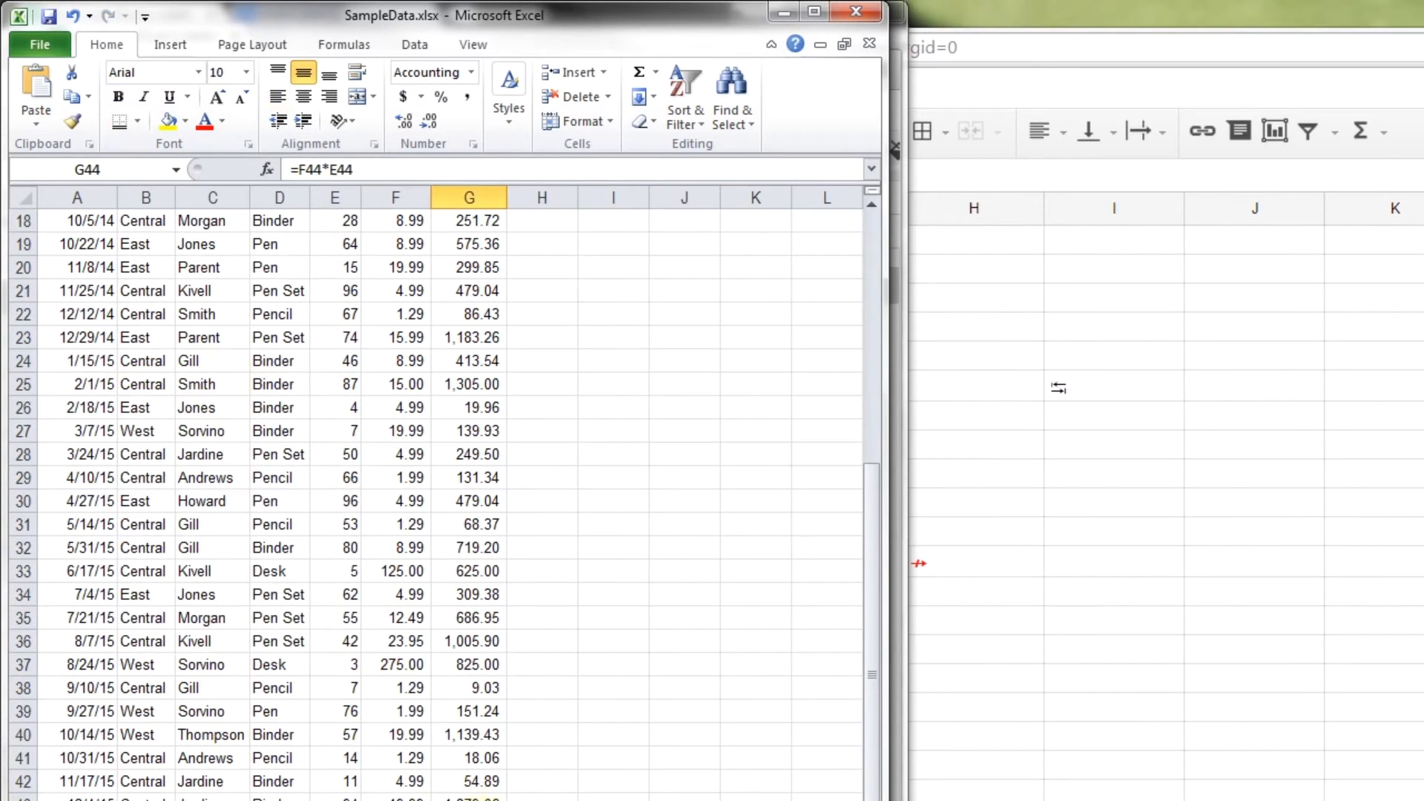
{"action": "left_click", "coordinate": [248, 144]}
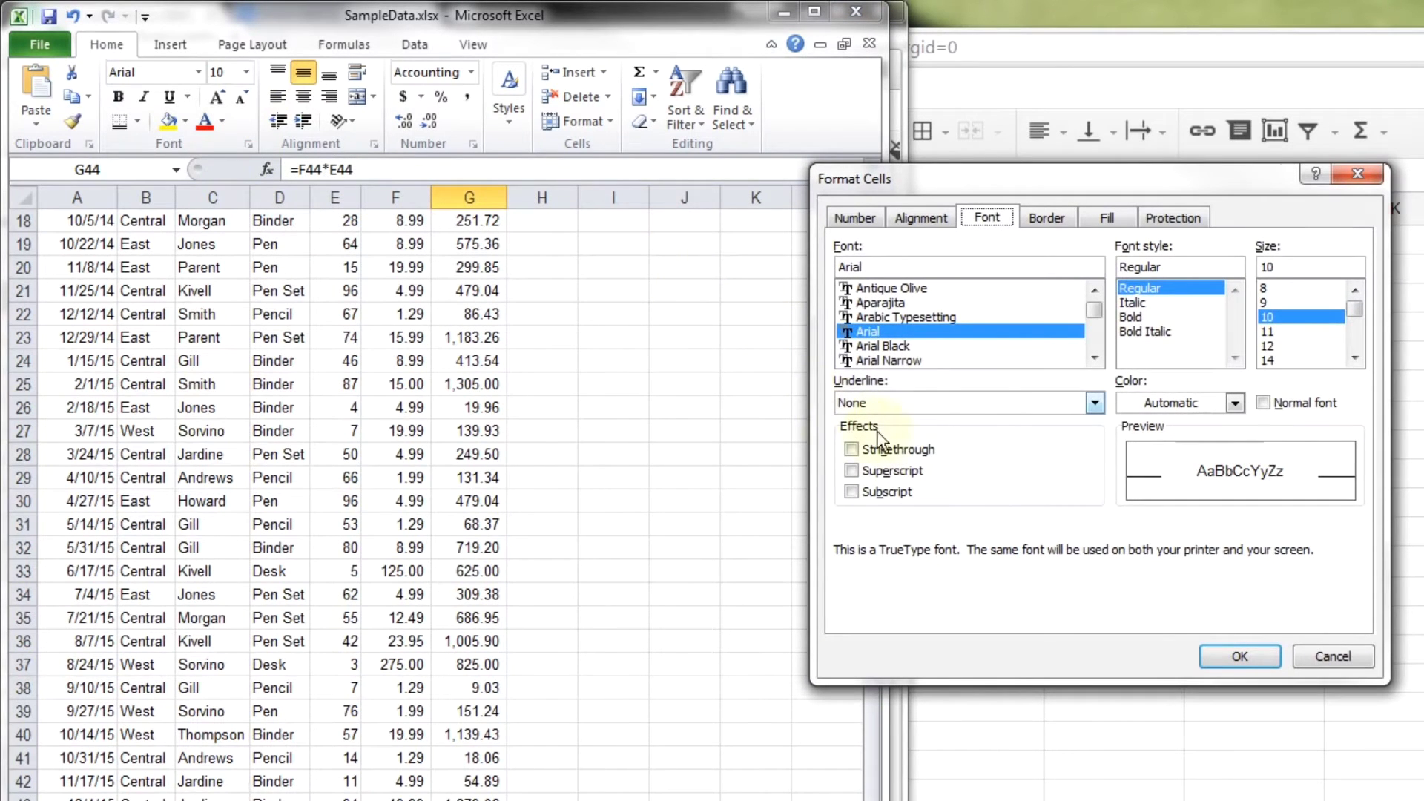
{"action": "left_click_drag", "start_coordinate": [1061, 194], "coordinate": [508, 185]}
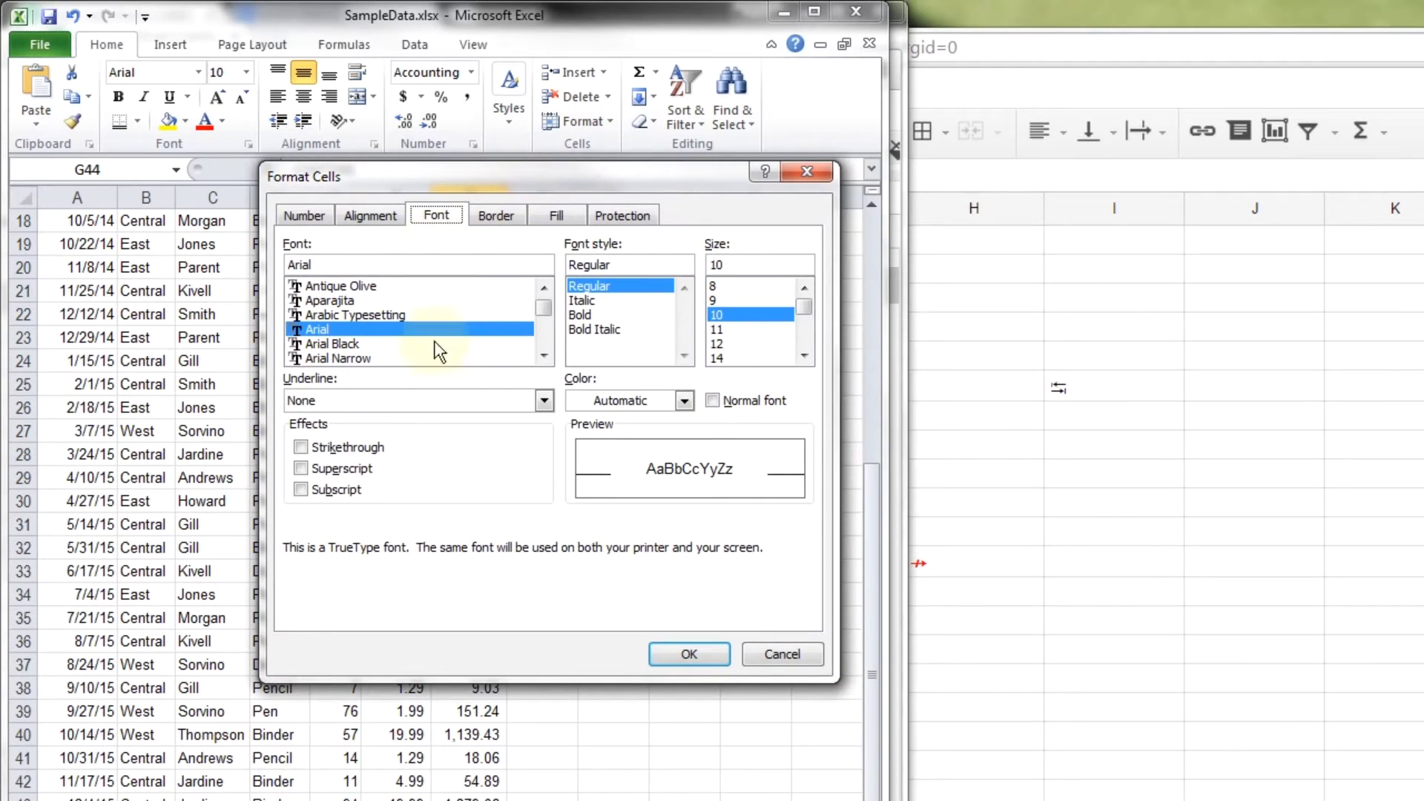
{"action": "left_click", "coordinate": [460, 399]}
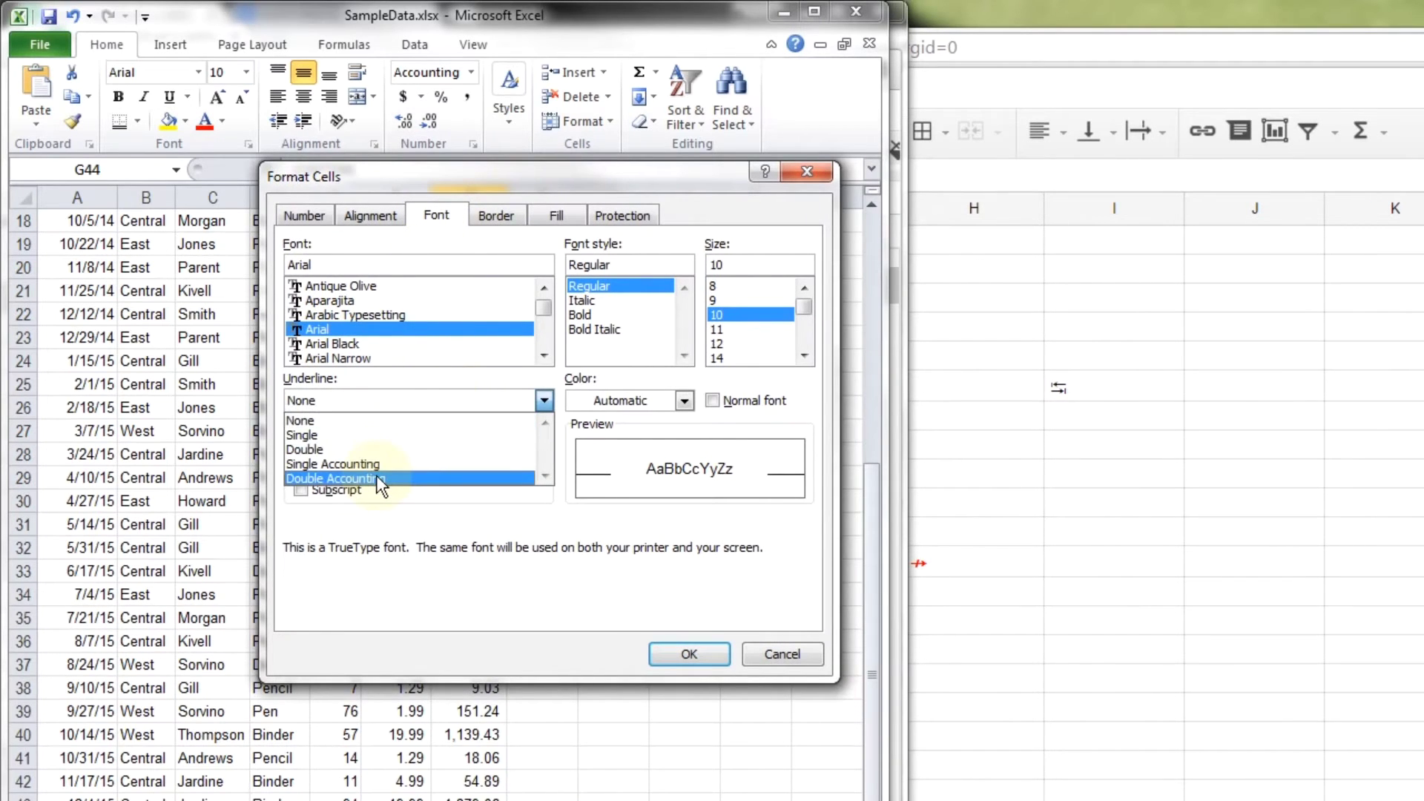
{"action": "left_click", "coordinate": [386, 452]}
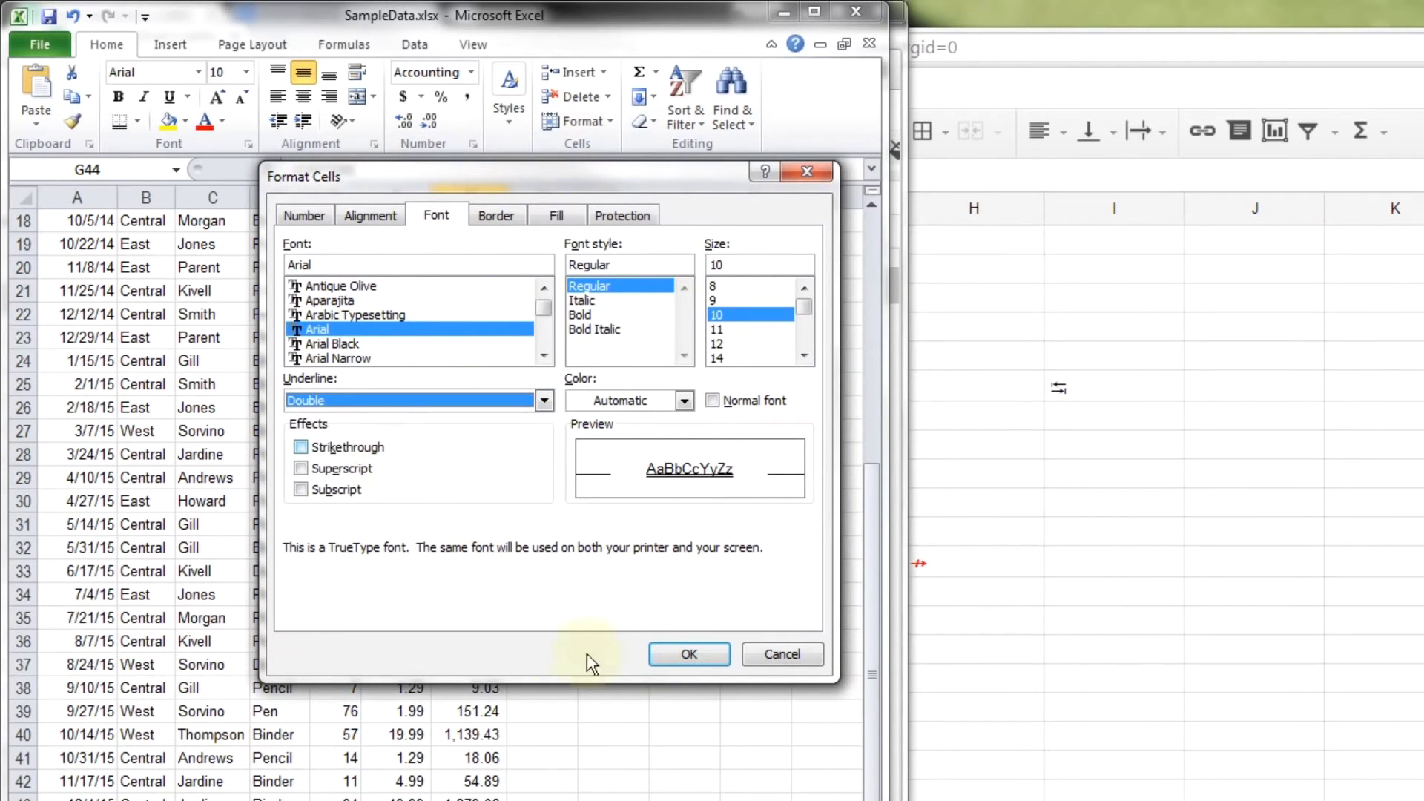
{"action": "left_click", "coordinate": [690, 654]}
{"action": "key", "text": "Down"}
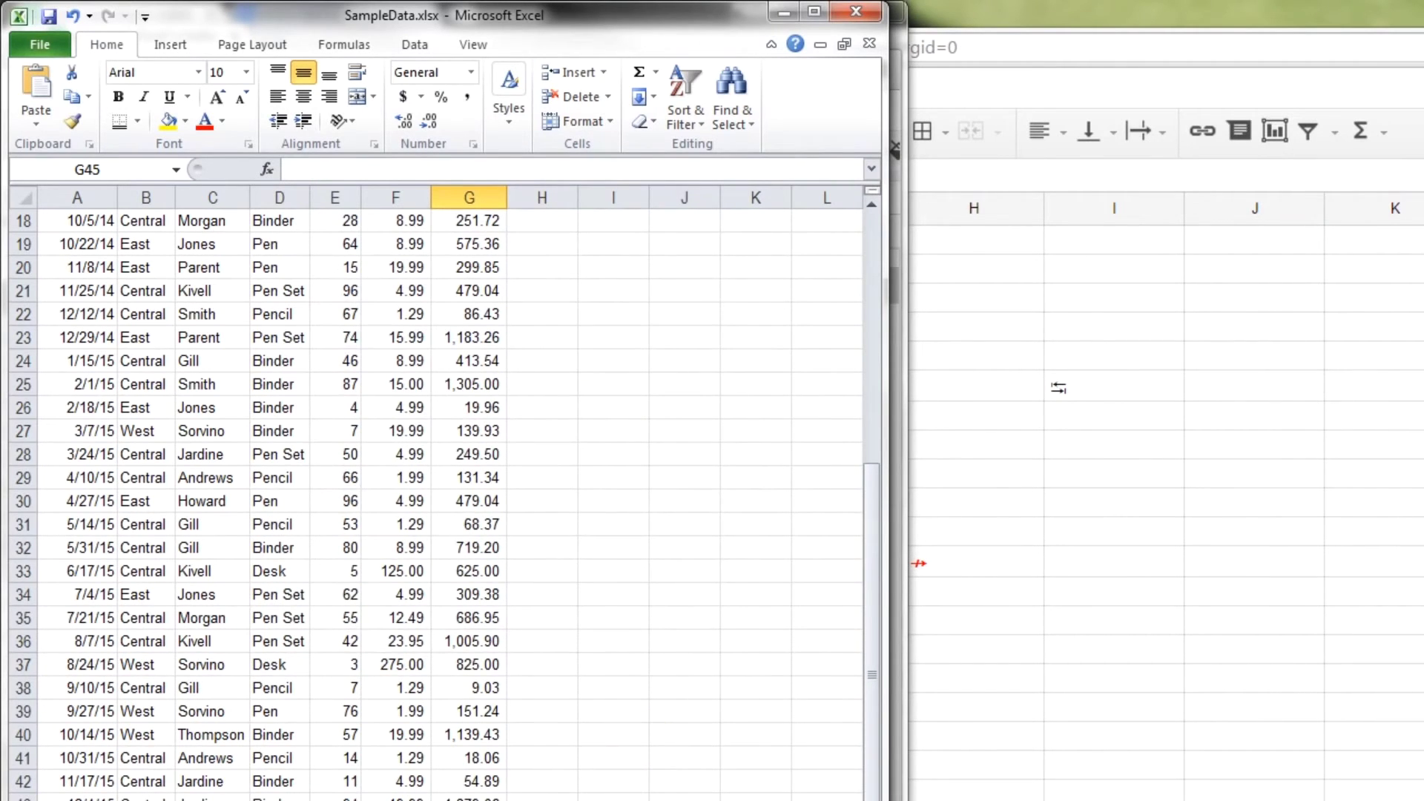
Add a bottom border under the last Unit Cost value in F44
{"action": "left_click", "coordinate": [445, 788]}
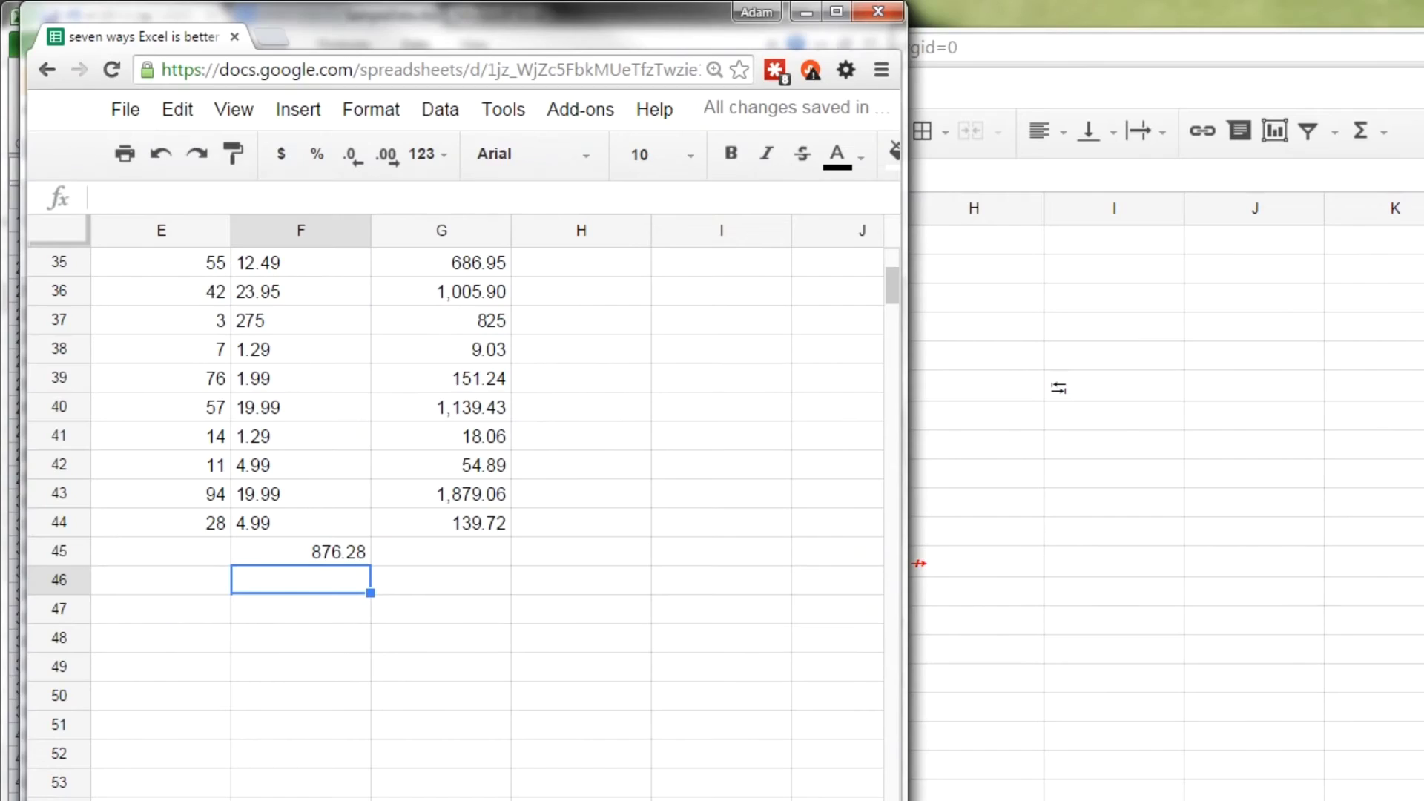
{"action": "left_click", "coordinate": [360, 552]}
{"action": "left_click", "coordinate": [344, 522]}
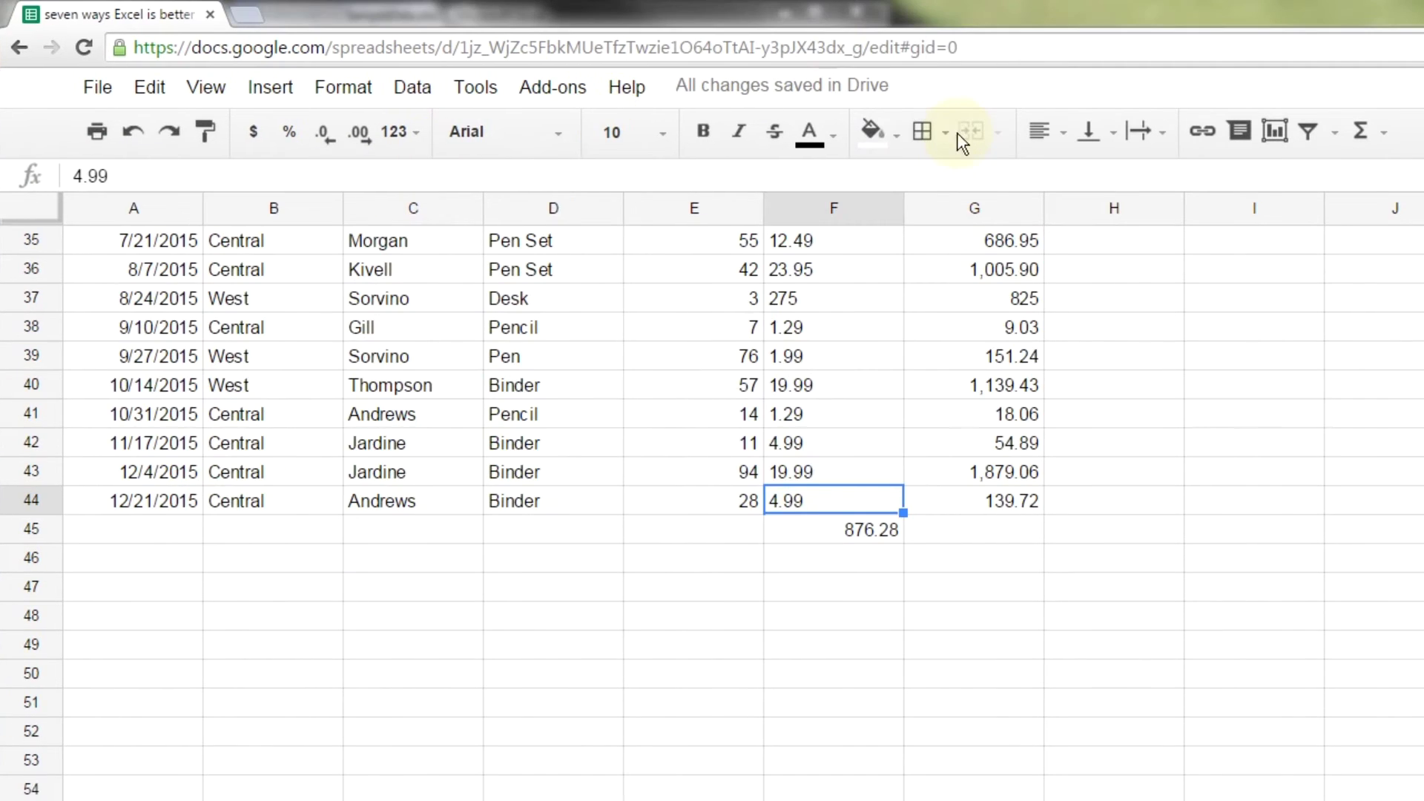
{"action": "left_click", "coordinate": [945, 132]}
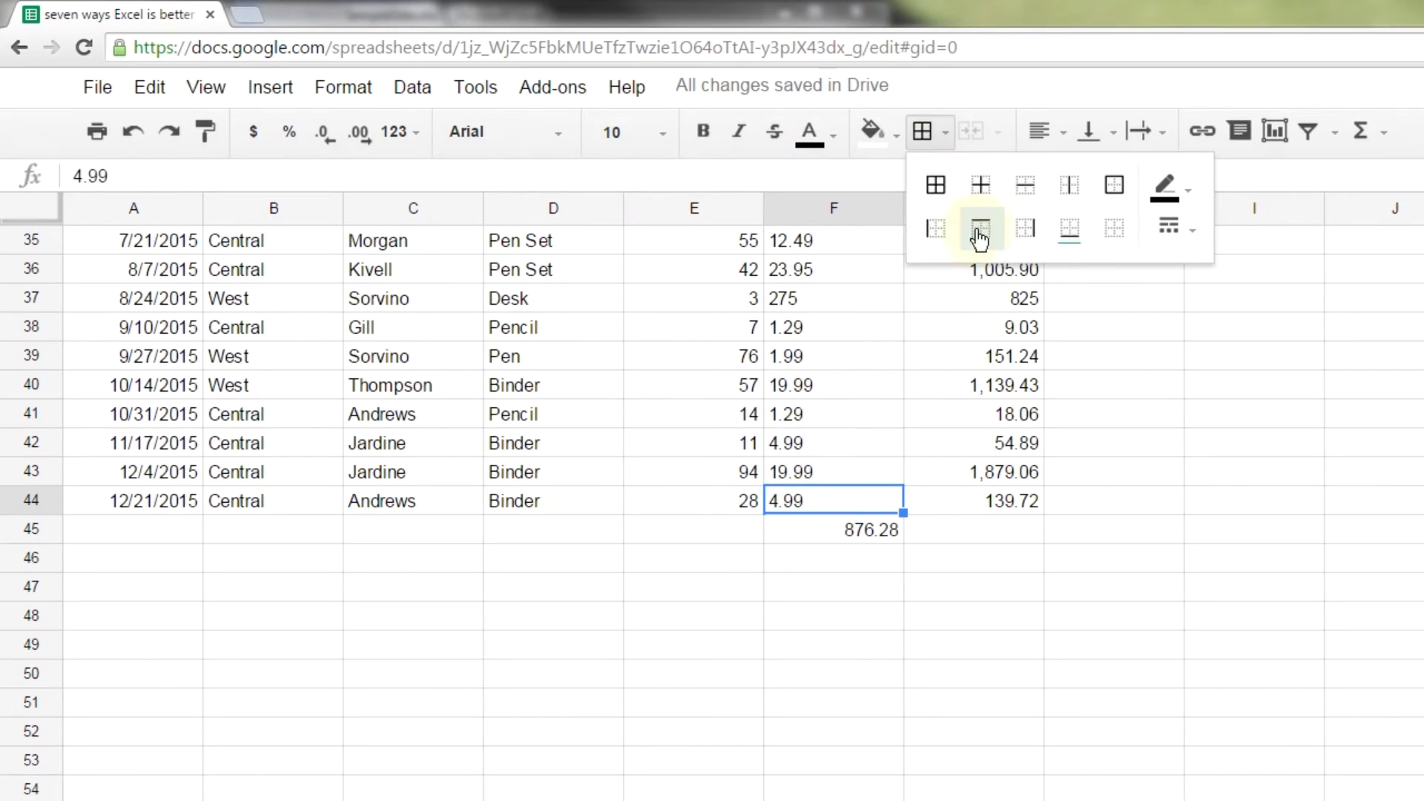
{"action": "left_click", "coordinate": [1074, 236]}
{"action": "left_click", "coordinate": [834, 629]}
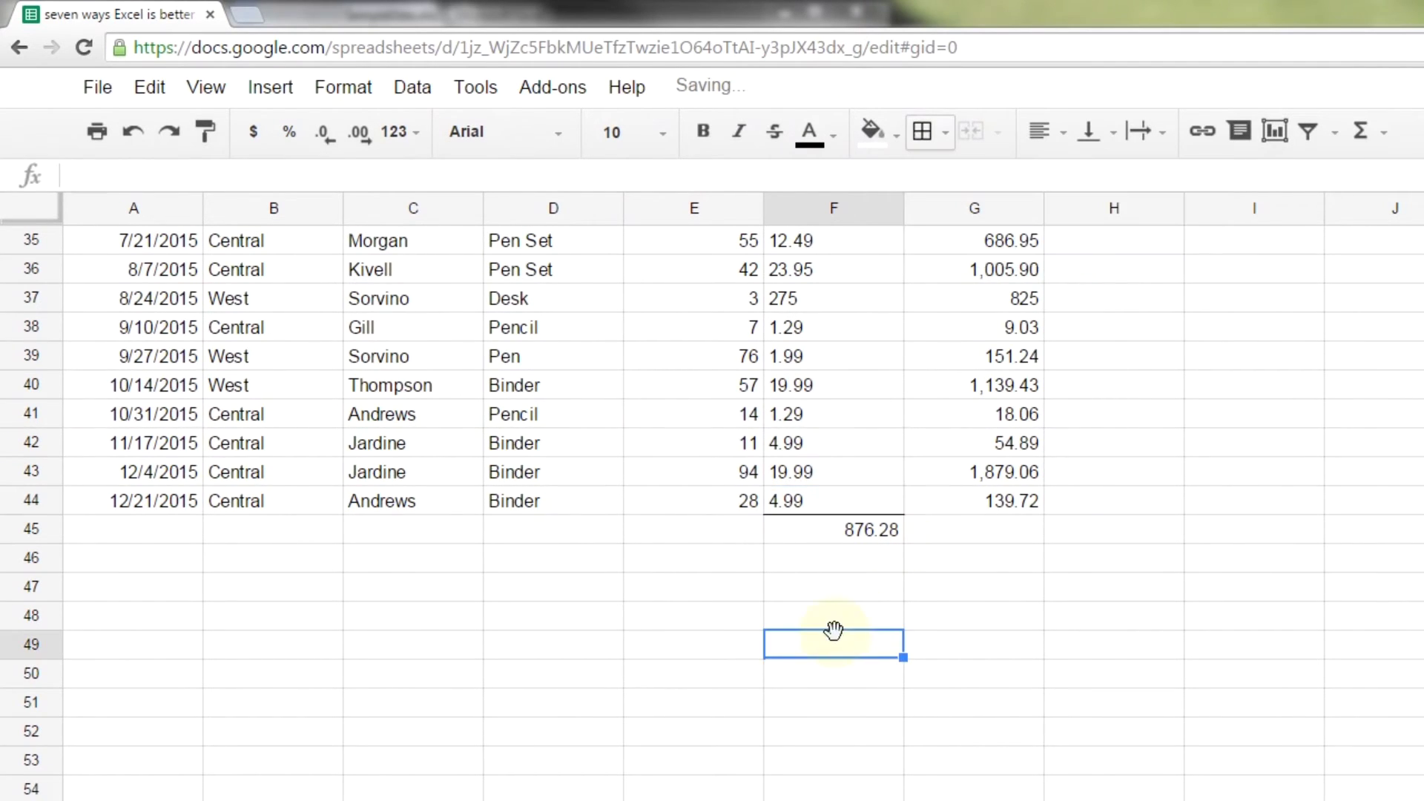
Insert a row above the 876.28 total, border it, and shrink it into a double line
{"action": "left_click", "coordinate": [46, 528]}
{"action": "key", "text": "ctrl+alt+shift+="}
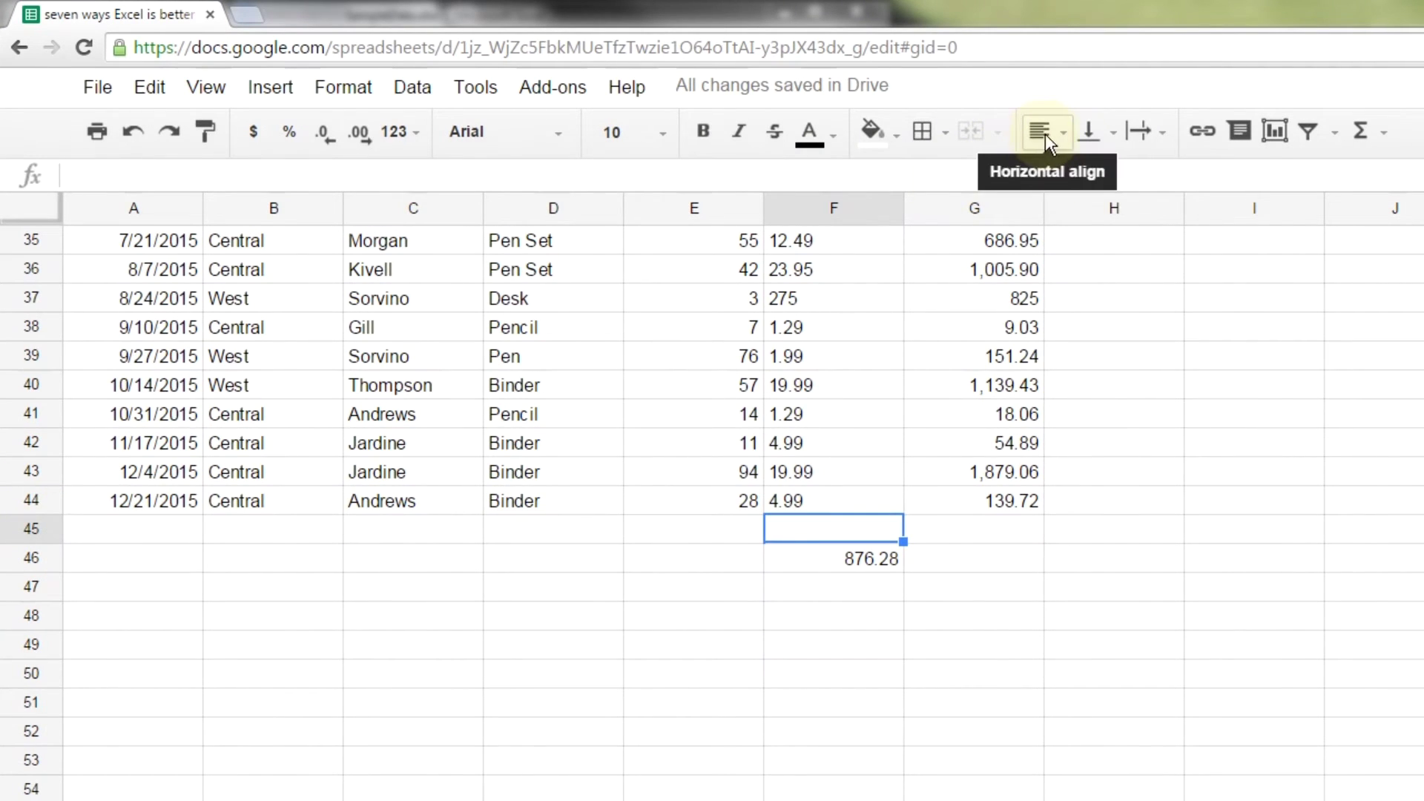
{"action": "left_click", "coordinate": [939, 128]}
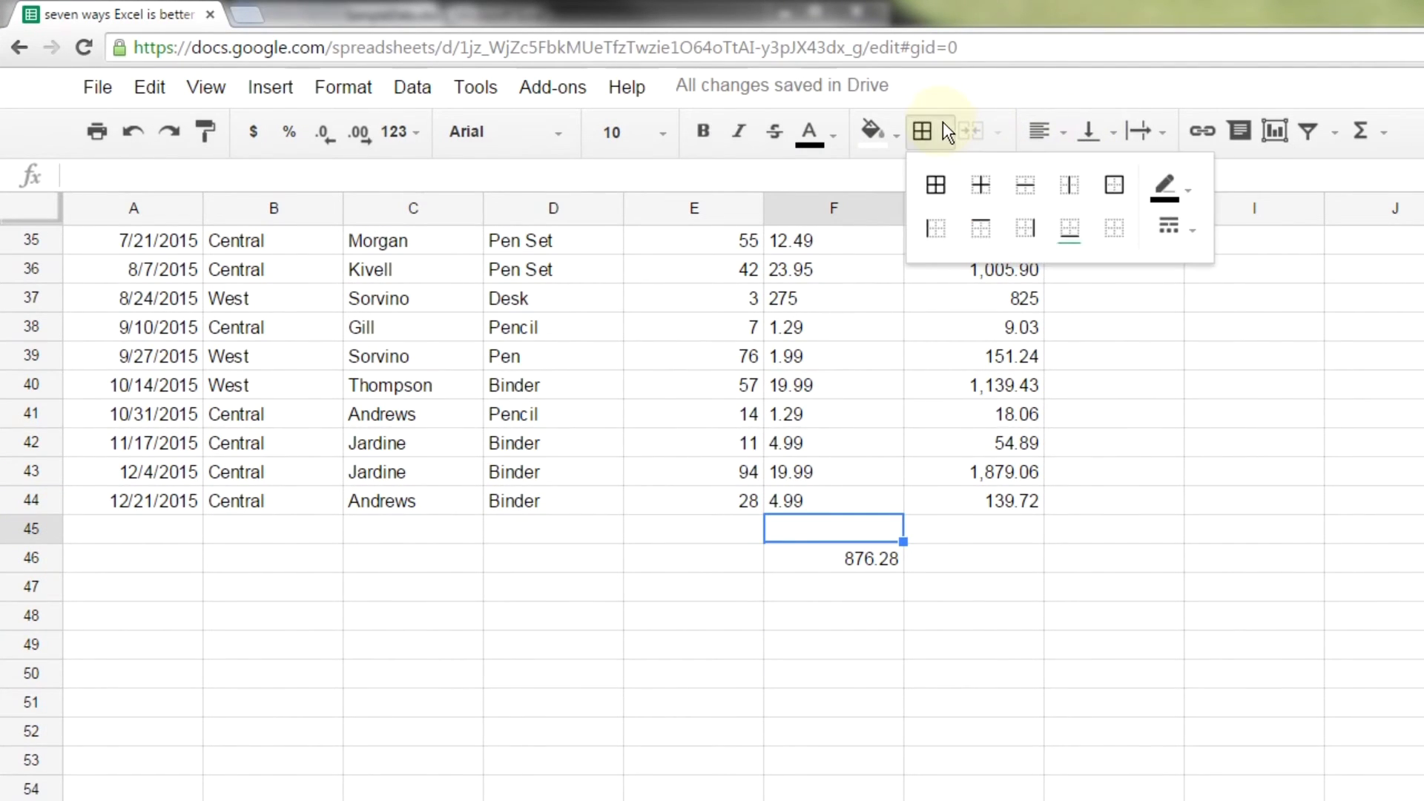
{"action": "left_click", "coordinate": [1069, 228]}
{"action": "left_click", "coordinate": [822, 567]}
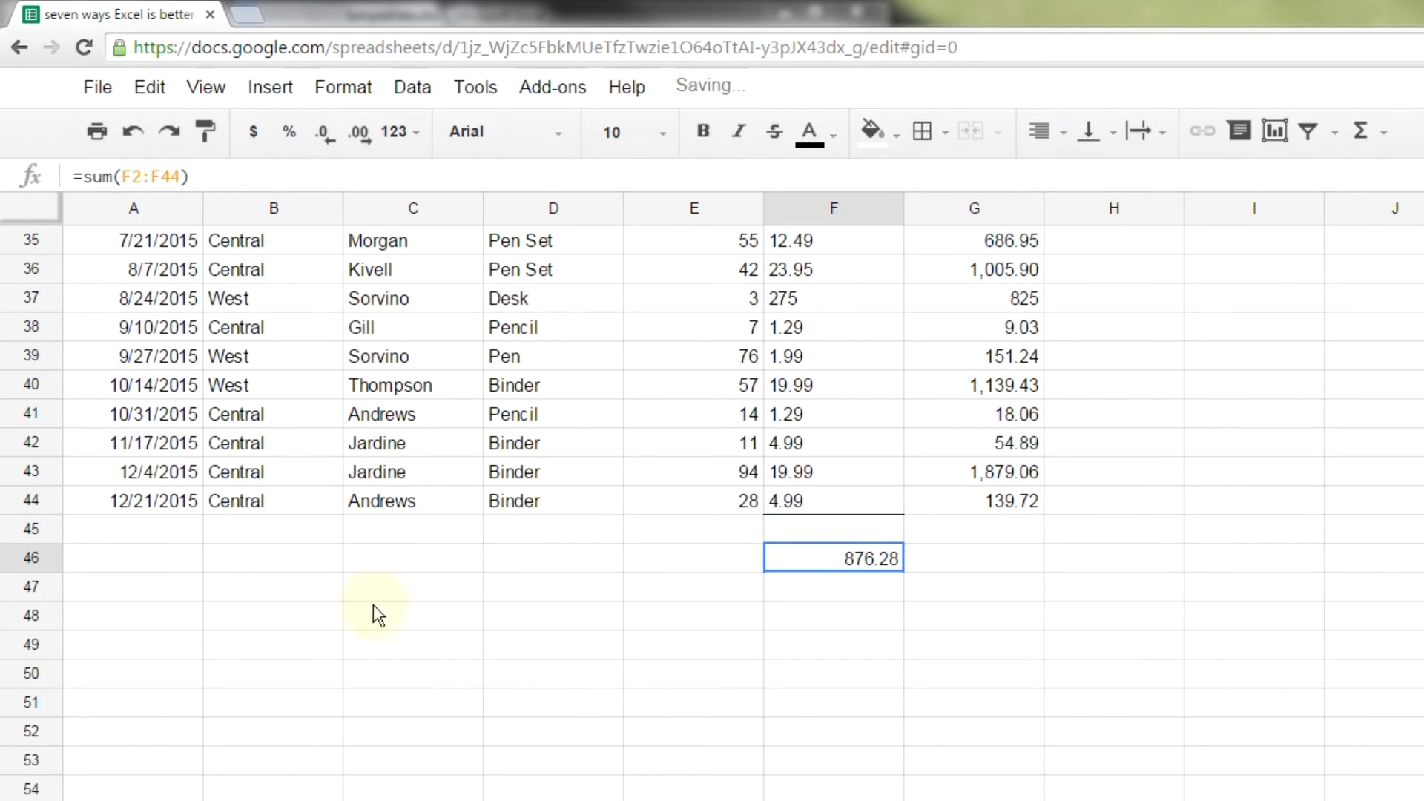
{"action": "left_click_drag", "start_coordinate": [42, 540], "coordinate": [51, 510]}
{"action": "left_click", "coordinate": [577, 569]}
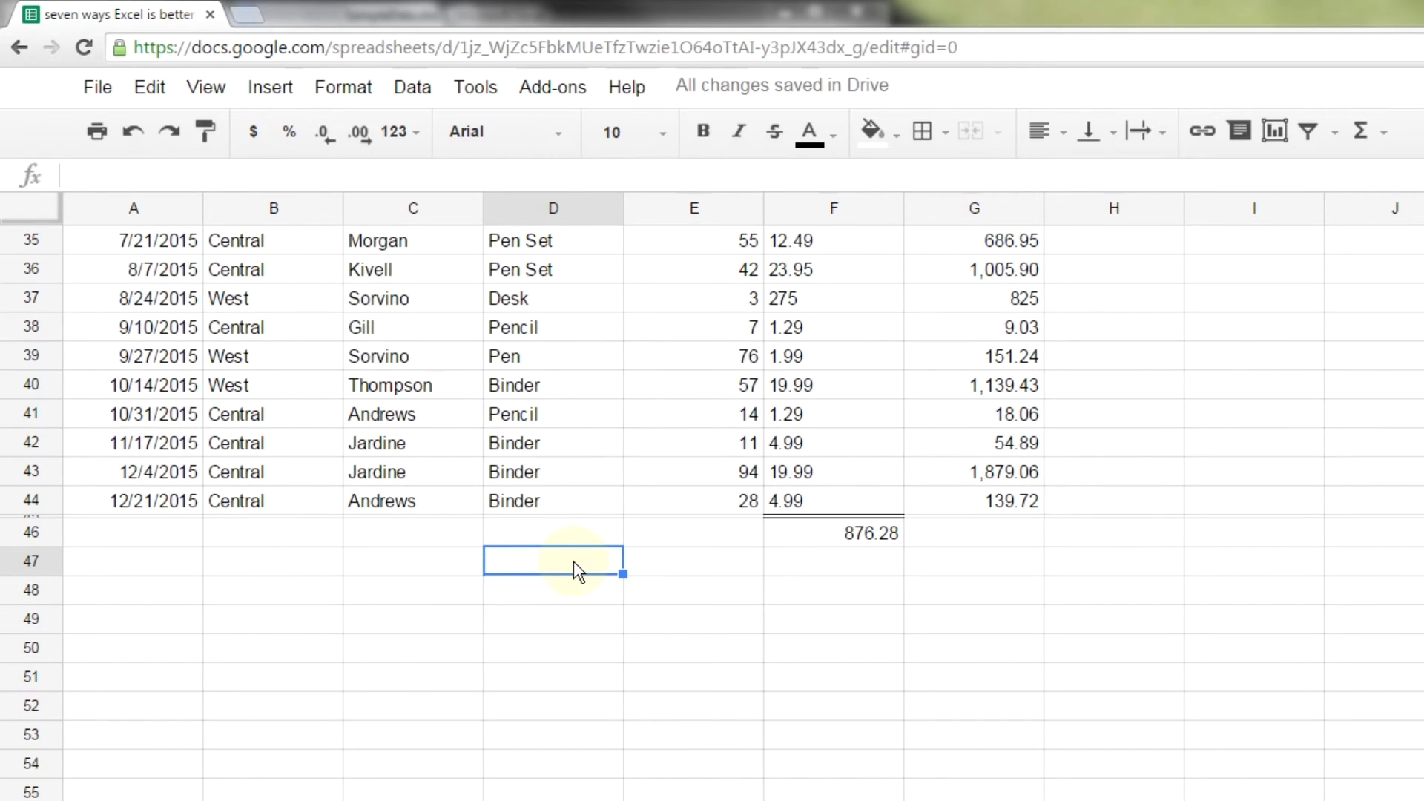
Maximize Excel and switch the sales sheet to Page Break Preview
{"action": "key", "text": "alt+Tab"}
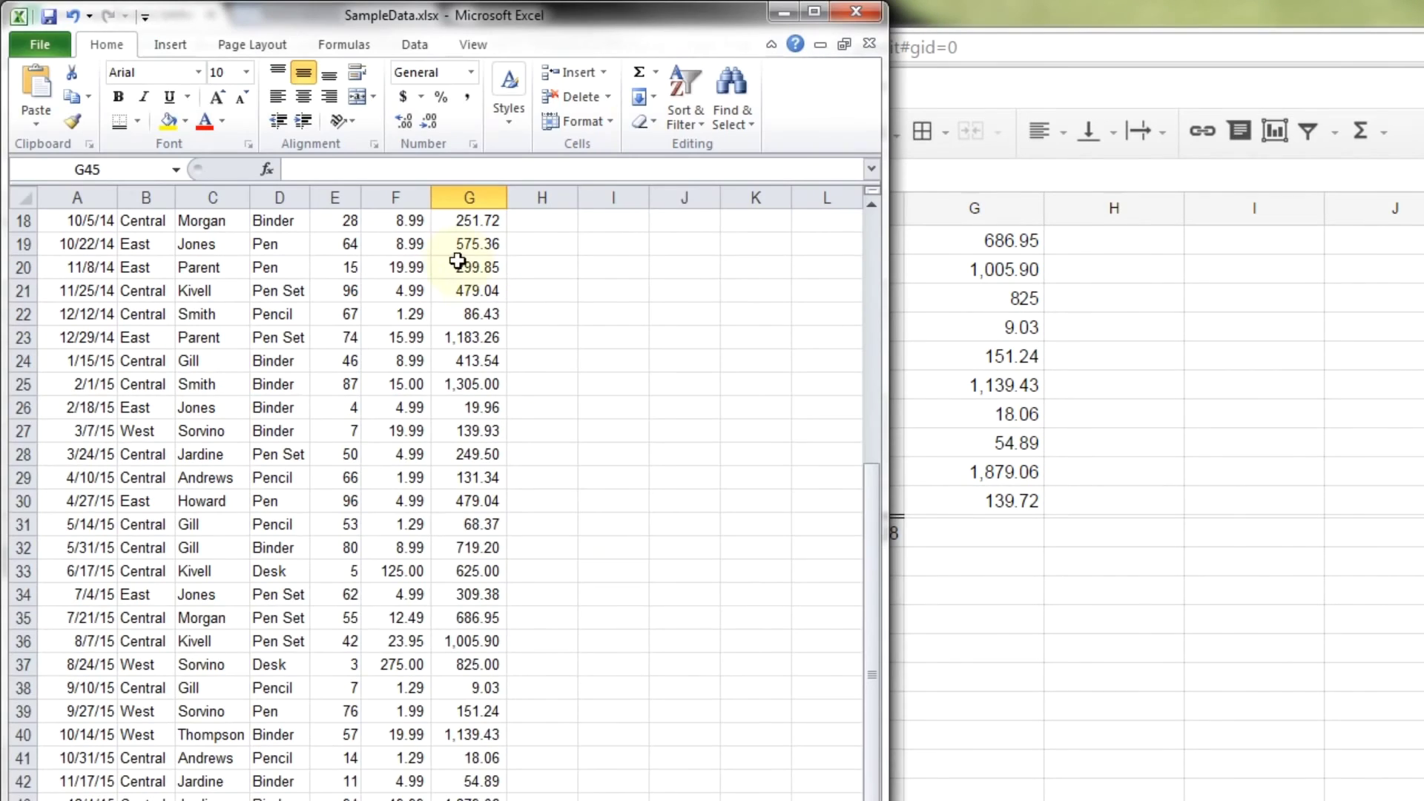
{"action": "left_click", "coordinate": [820, 15]}
{"action": "left_click", "coordinate": [470, 472]}
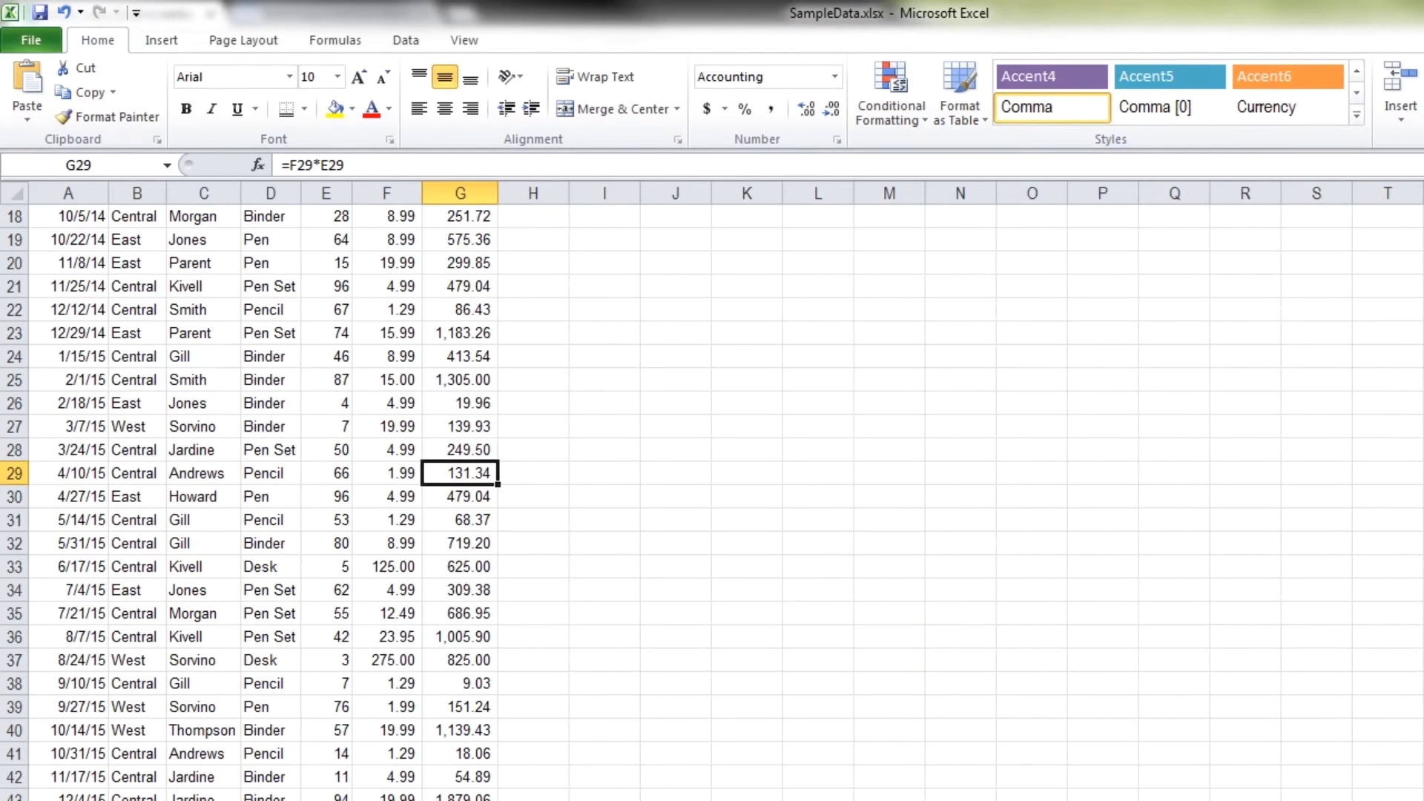
{"action": "key", "text": "alt+w"}
{"action": "key", "text": "i"}
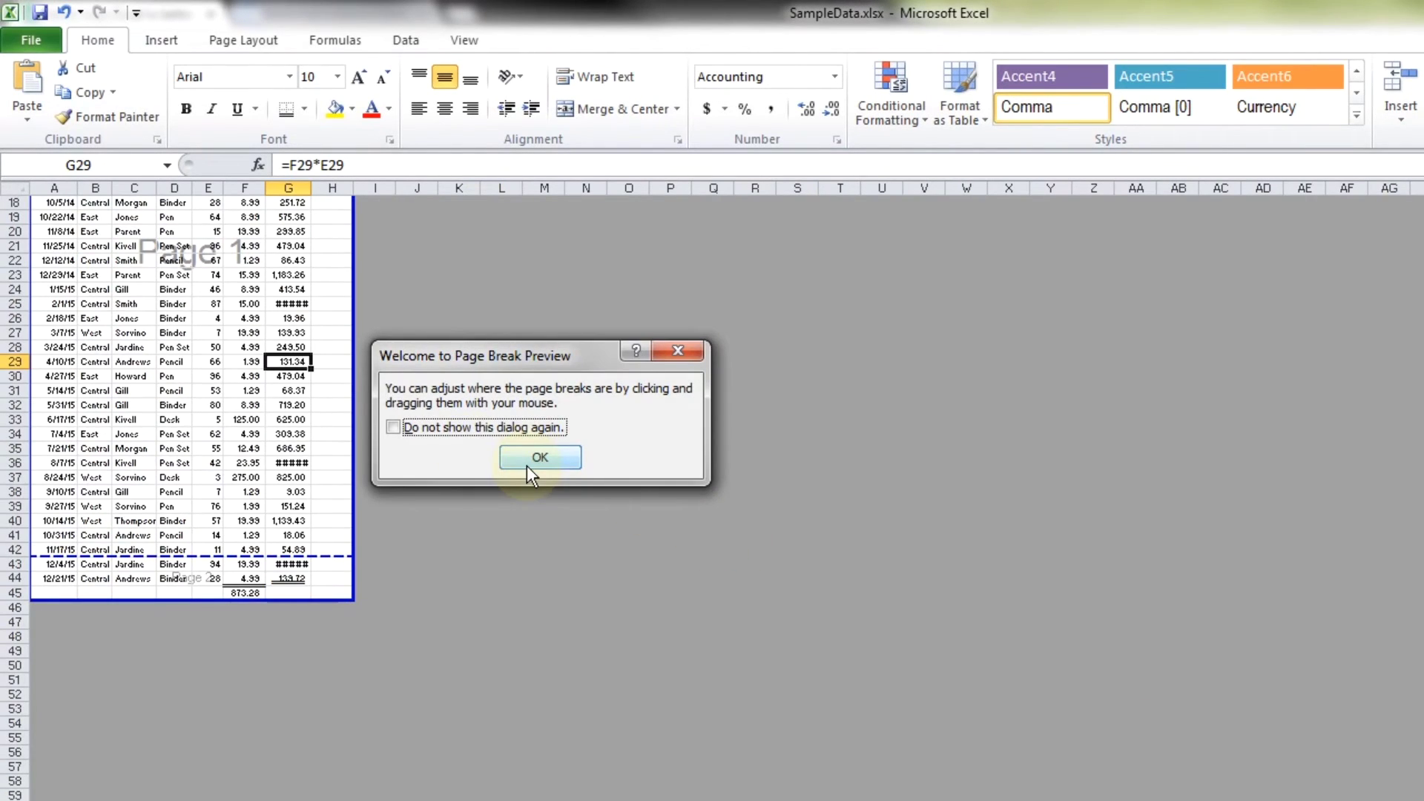
{"action": "left_click", "coordinate": [528, 463]}
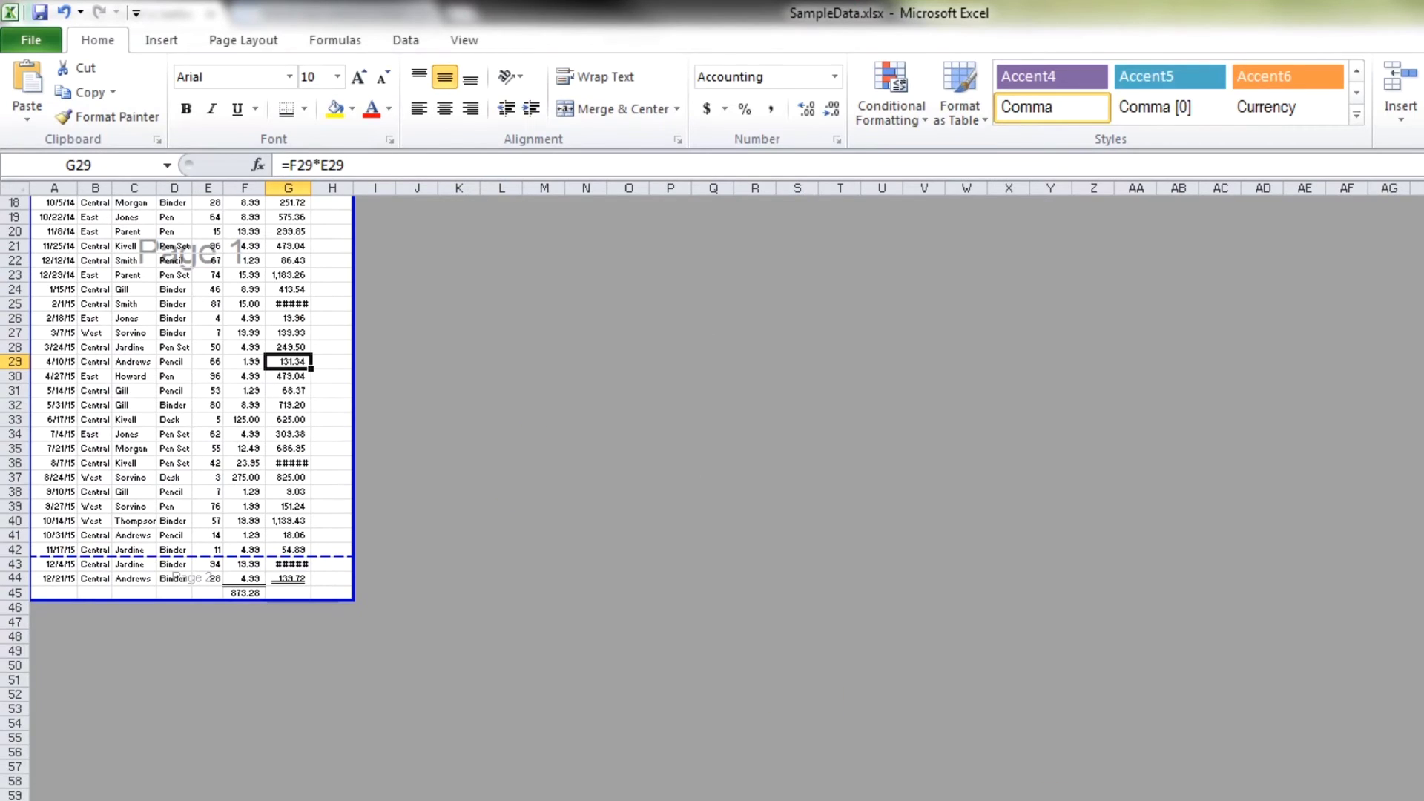
Try a page break after row 29, undo it, and pull the right page edge to columns F/G
{"action": "scroll", "coordinate": [712, 490], "scroll_direction": "up", "scroll_amount": 2}
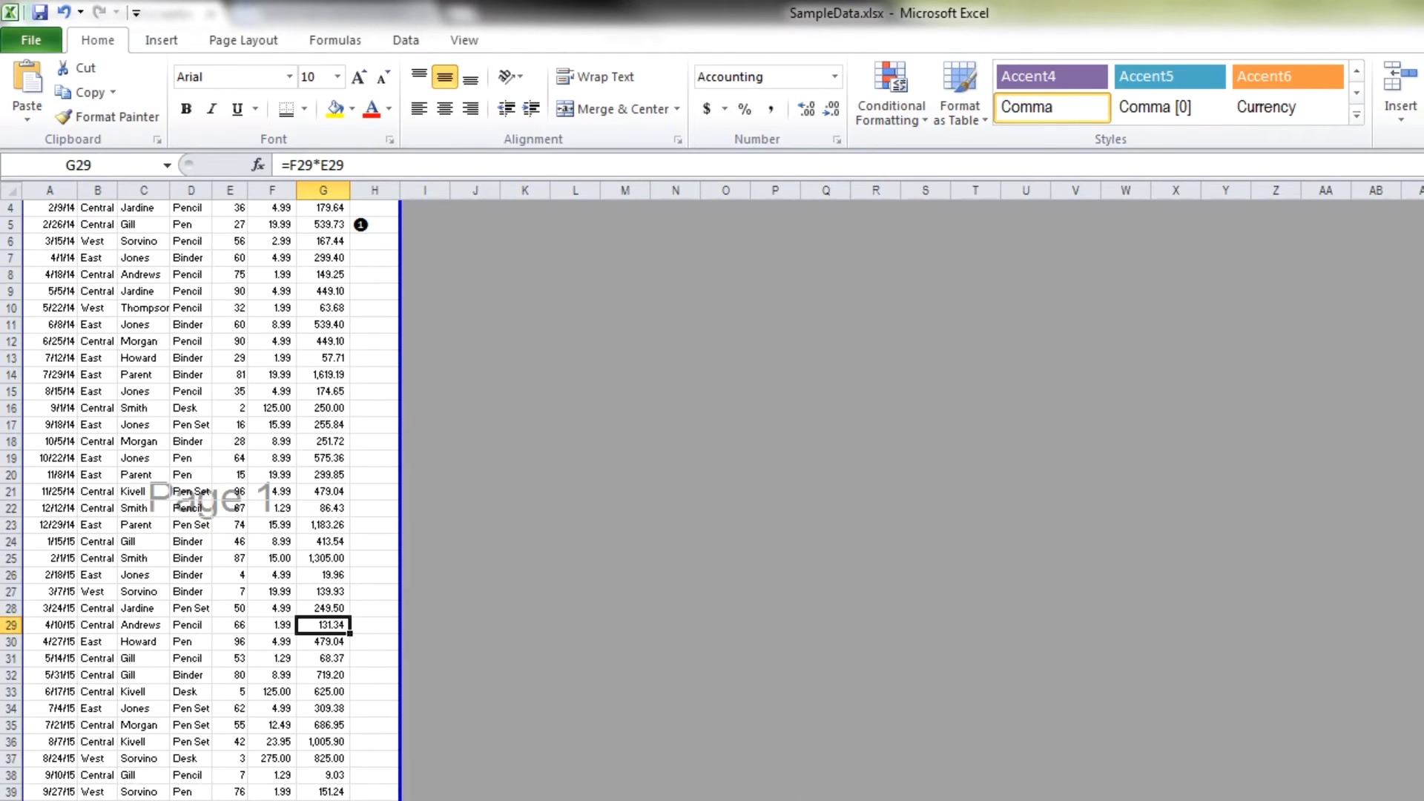
{"action": "left_click_drag", "start_coordinate": [374, 794], "coordinate": [363, 634]}
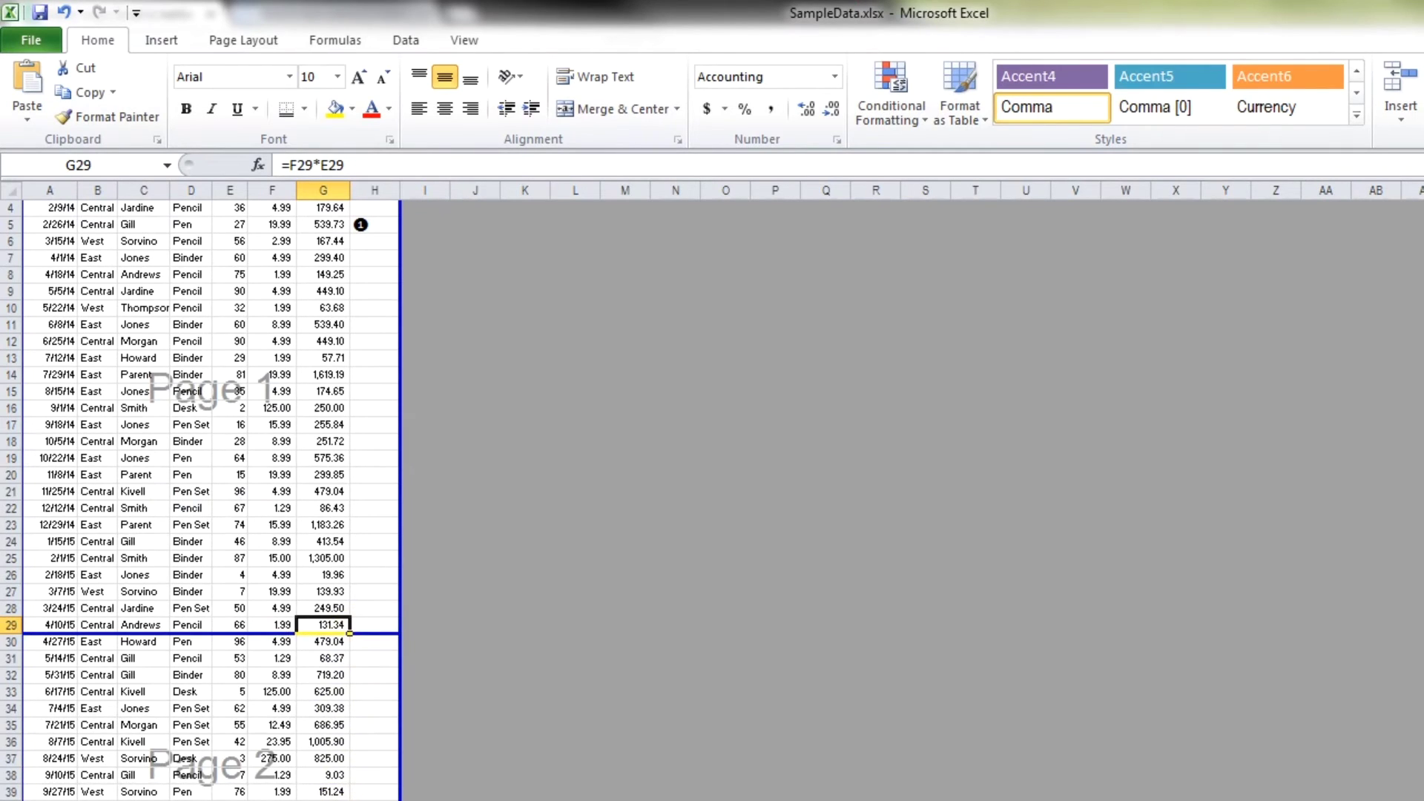
{"action": "scroll", "coordinate": [200, 500], "scroll_direction": "down", "scroll_amount": 1}
{"action": "key", "text": "ctrl+z"}
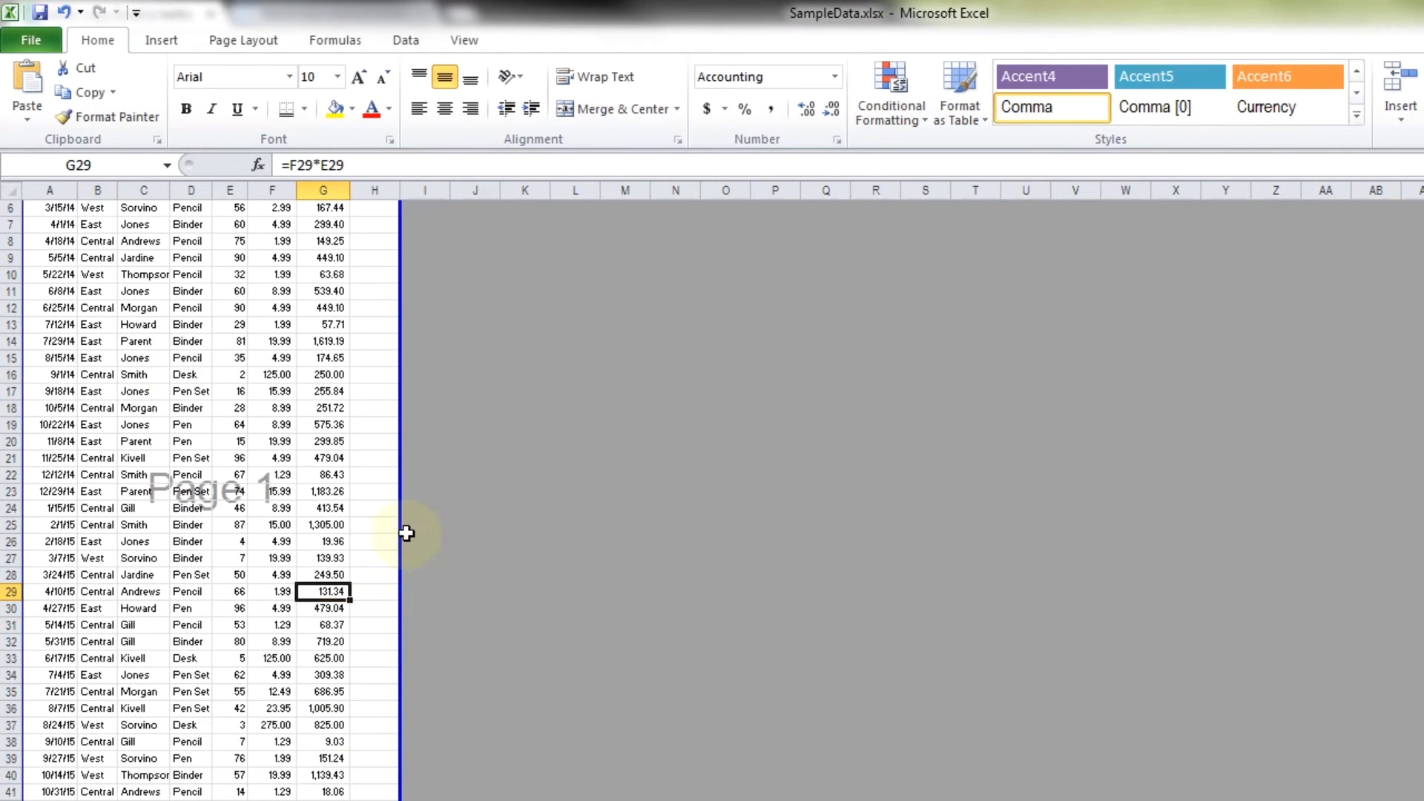
{"action": "left_click_drag", "start_coordinate": [403, 524], "coordinate": [312, 507]}
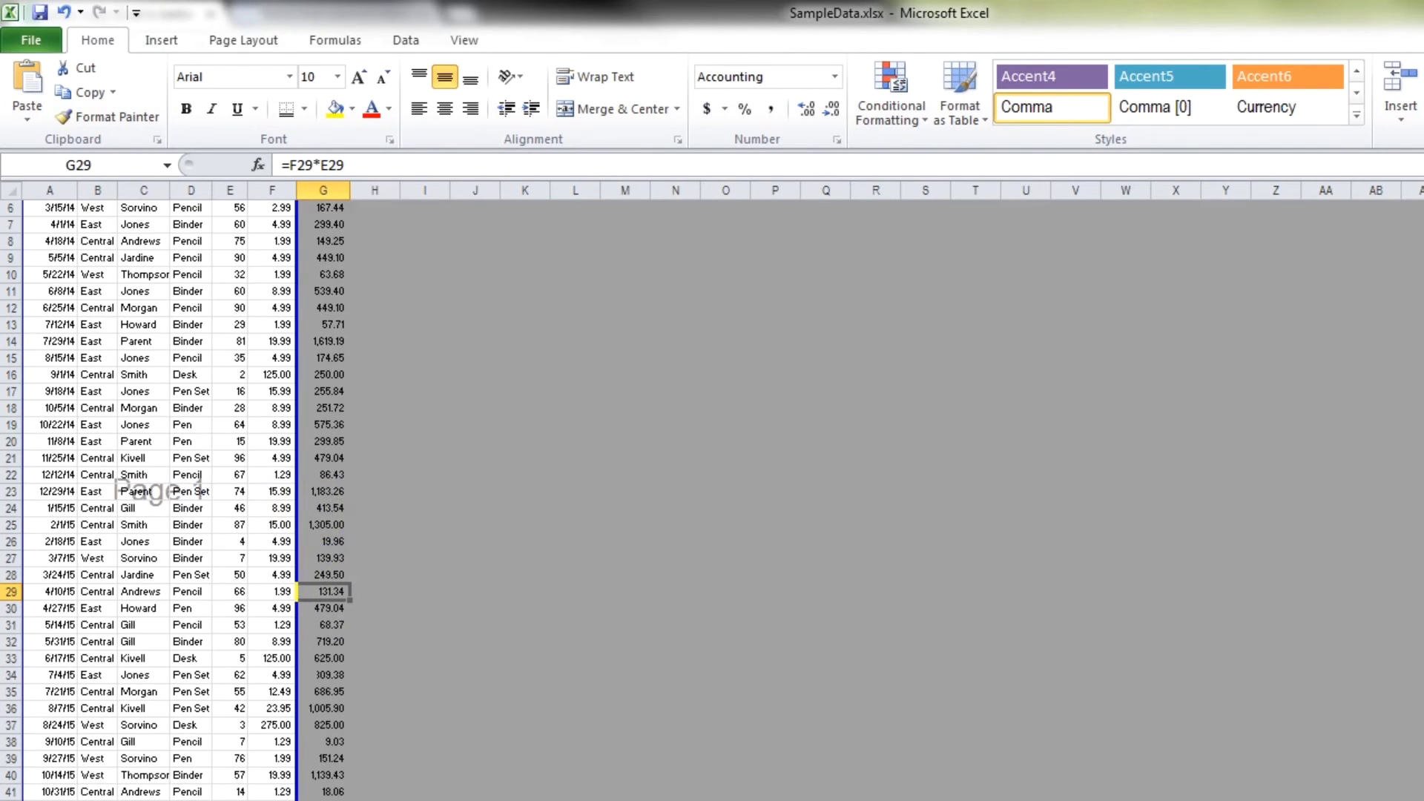
{"action": "mouse_move", "coordinate": [443, 800]}
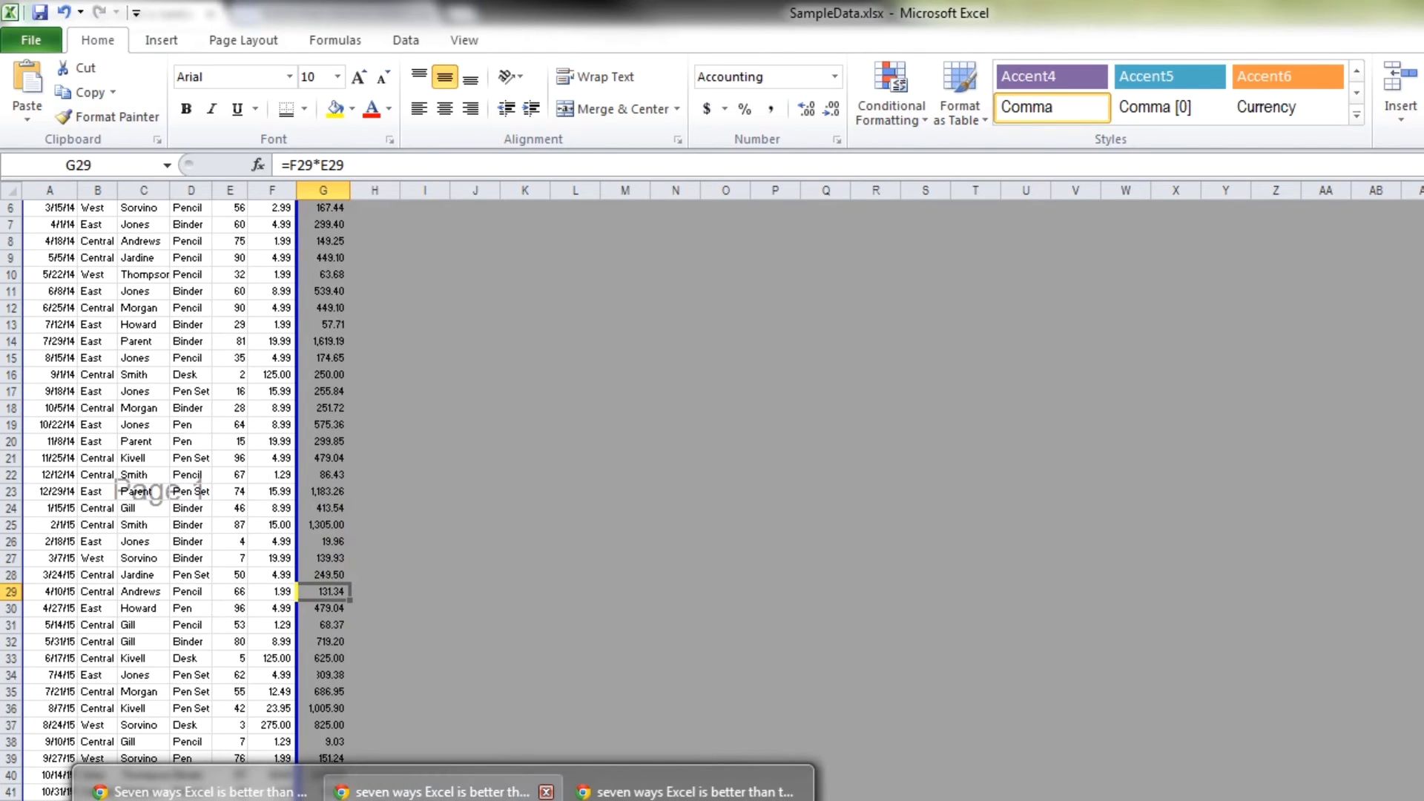
{"action": "left_click", "coordinate": [223, 791]}
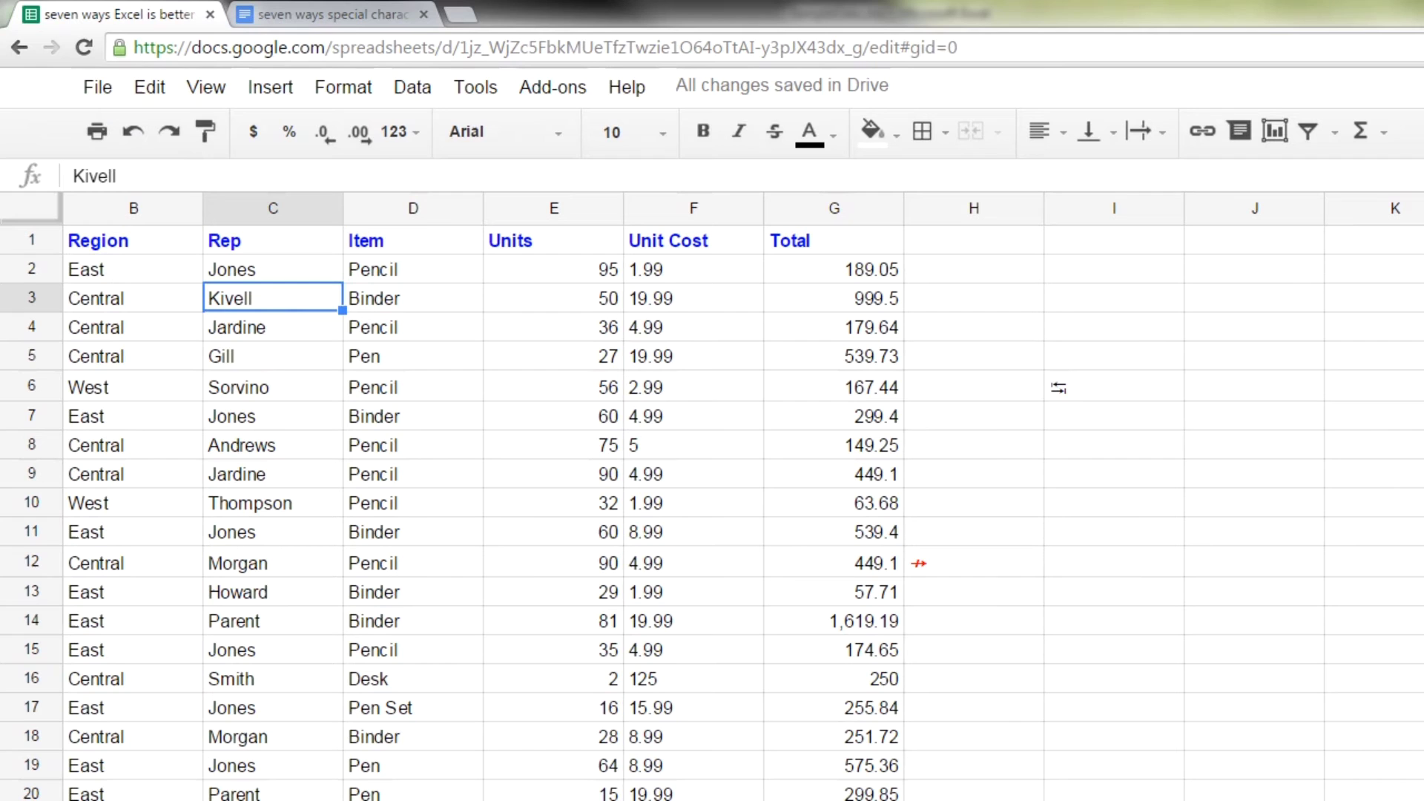
{"action": "left_click", "coordinate": [103, 89]}
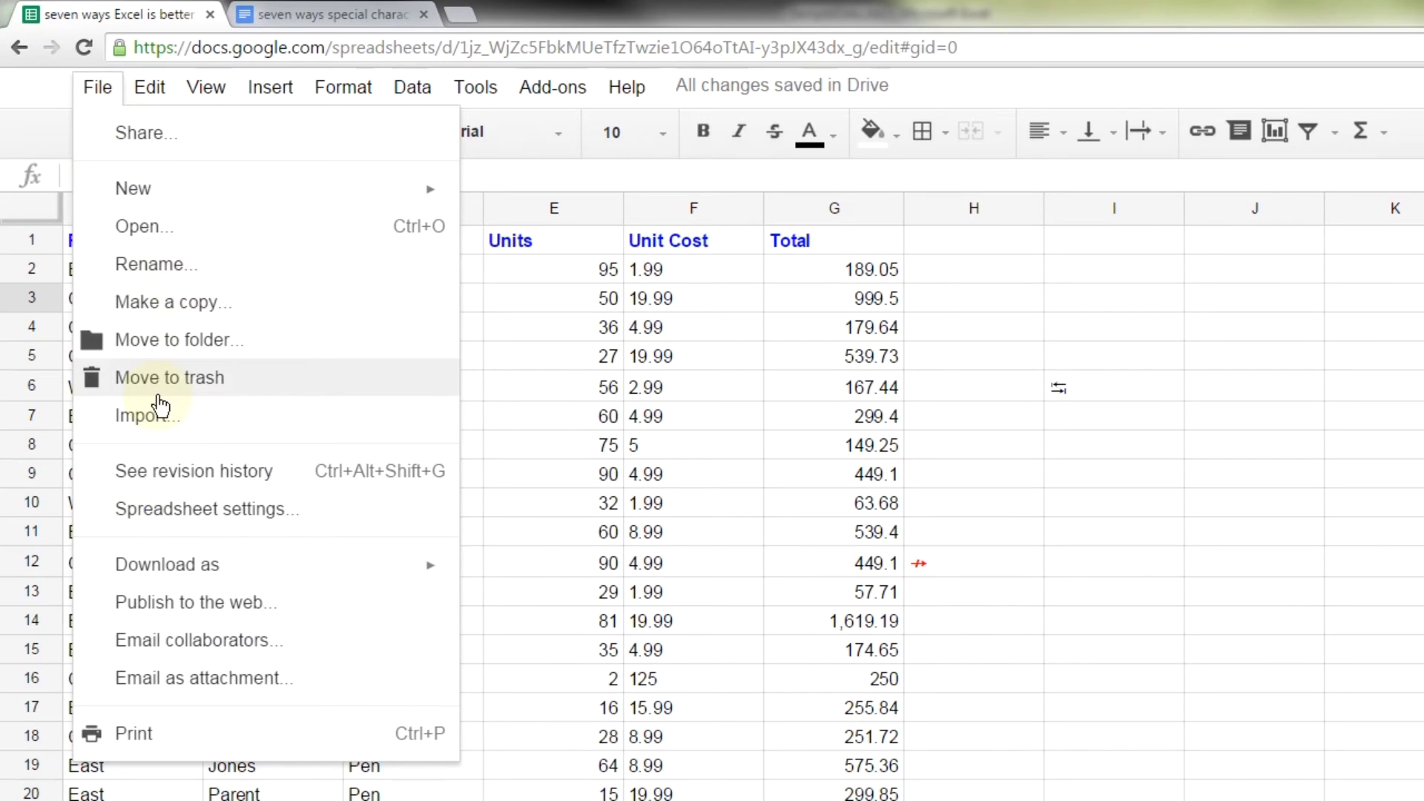
{"action": "left_click", "coordinate": [134, 733]}
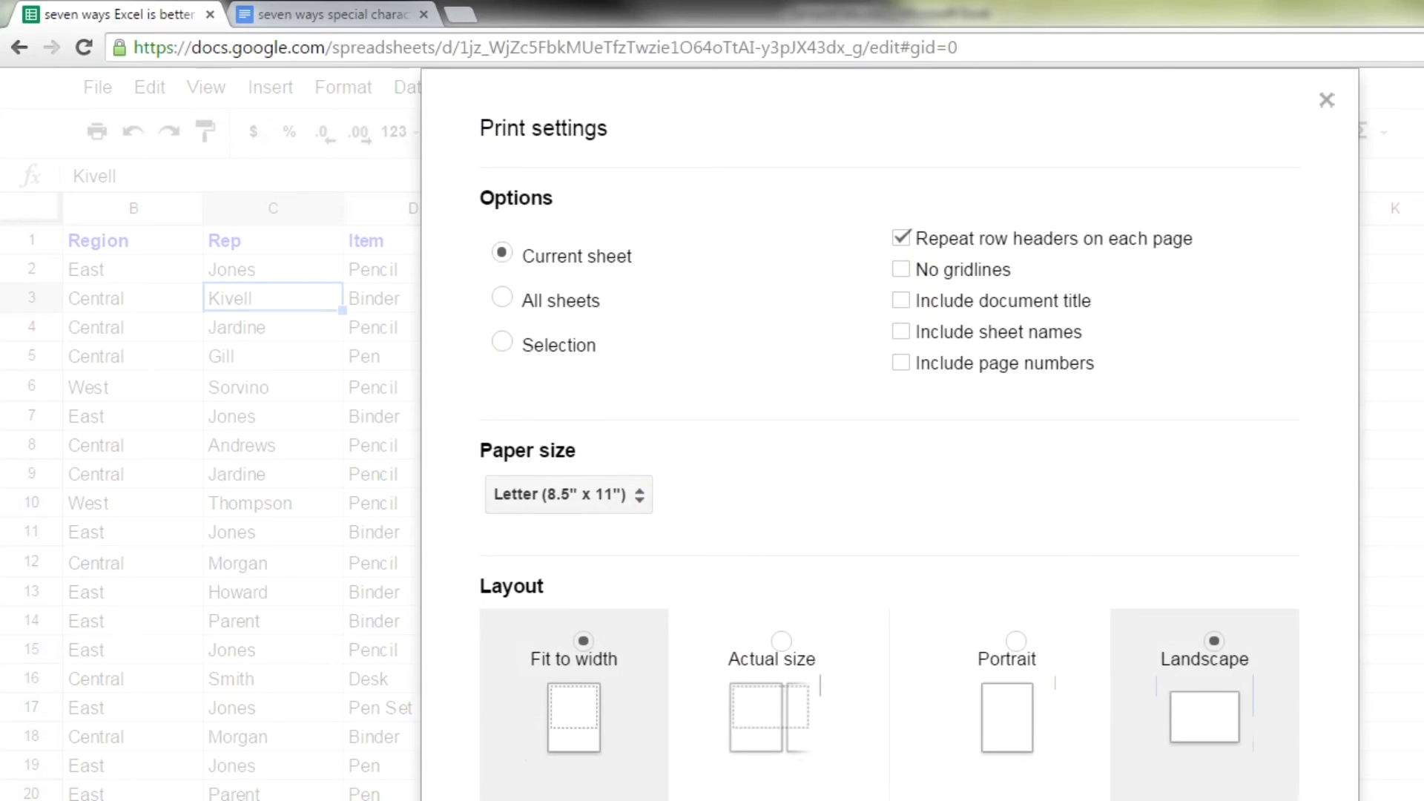
{"action": "key", "text": "Escape"}
{"action": "left_click", "coordinate": [394, 515]}
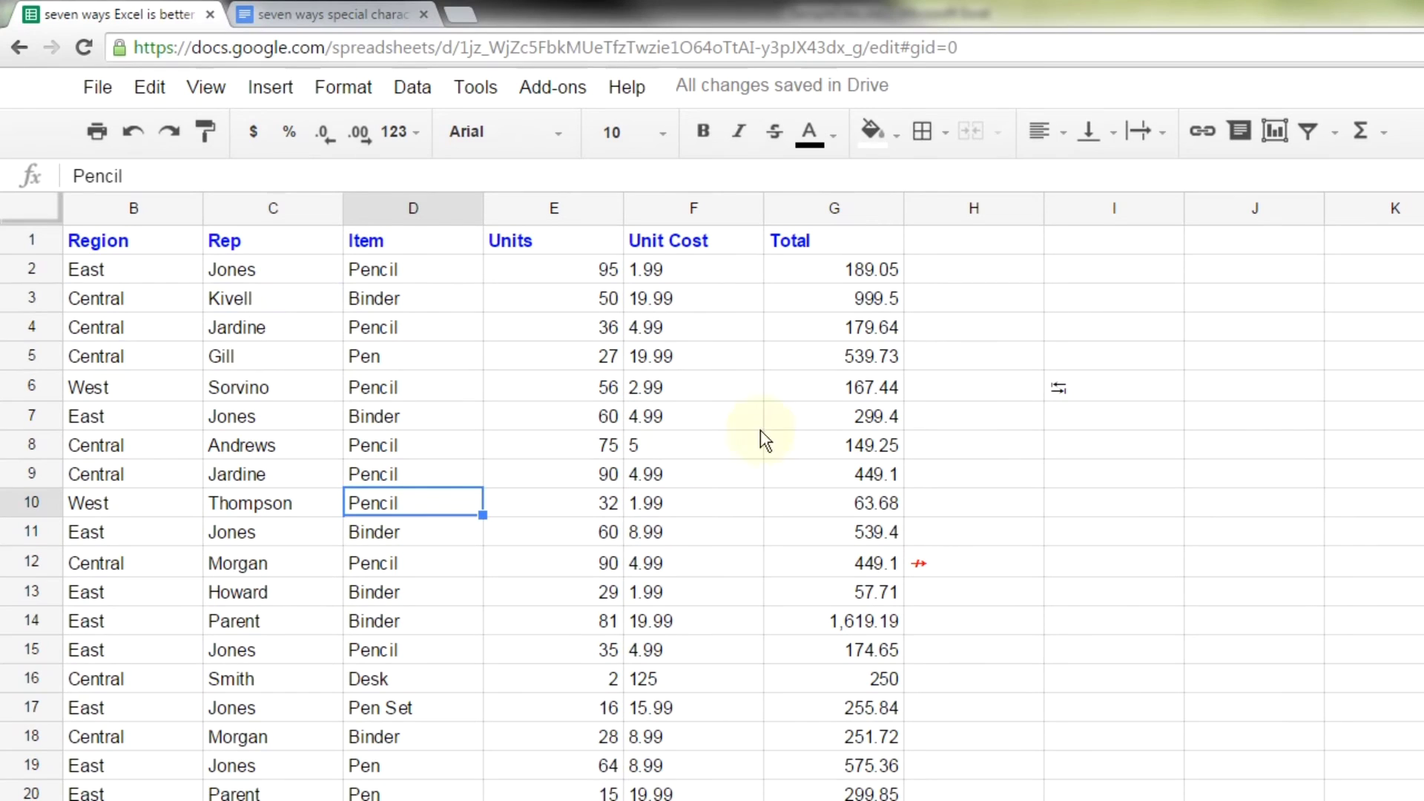
{"action": "mouse_move", "coordinate": [444, 800]}
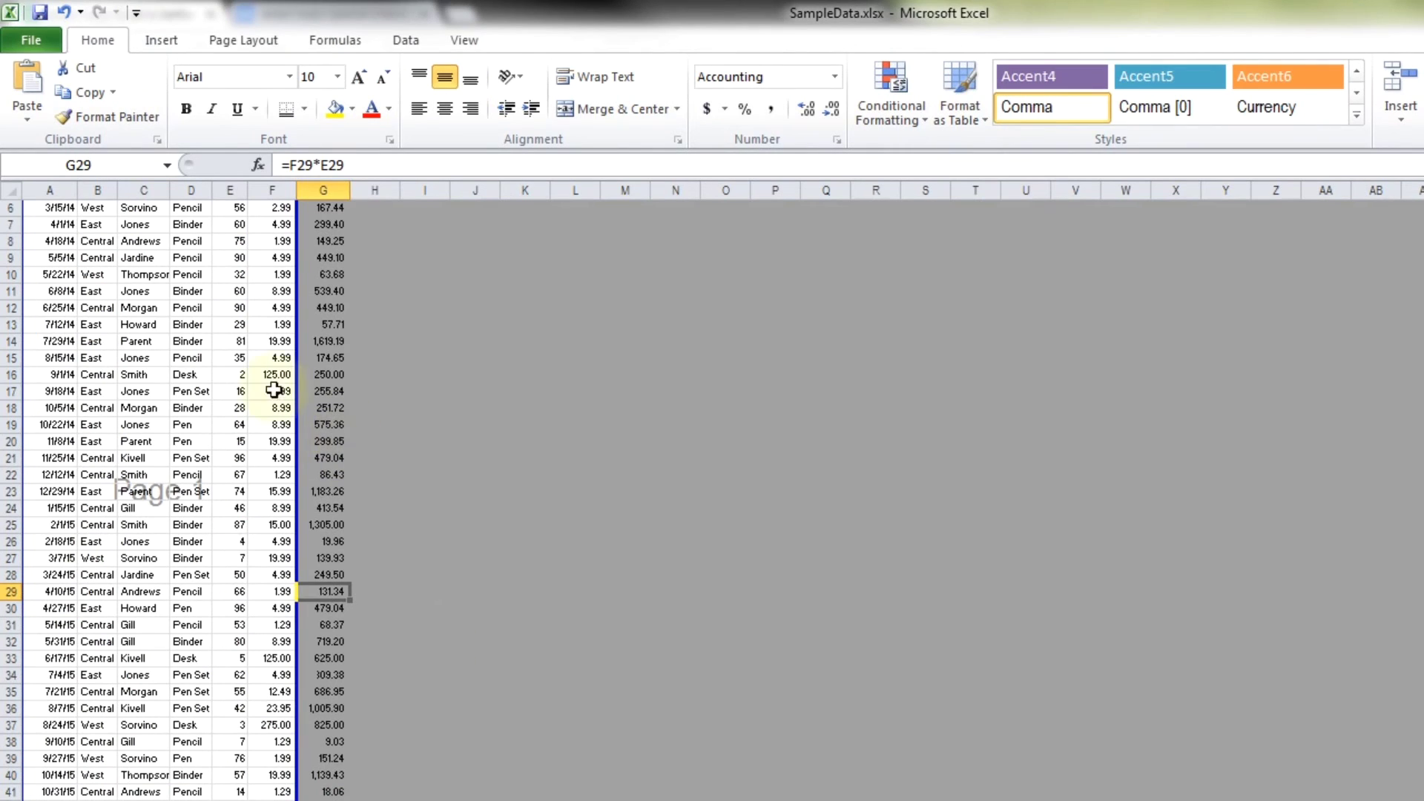
Return to Normal view and fill rows 6–8 yellow and row 12 light green
{"action": "left_click", "coordinate": [275, 390]}
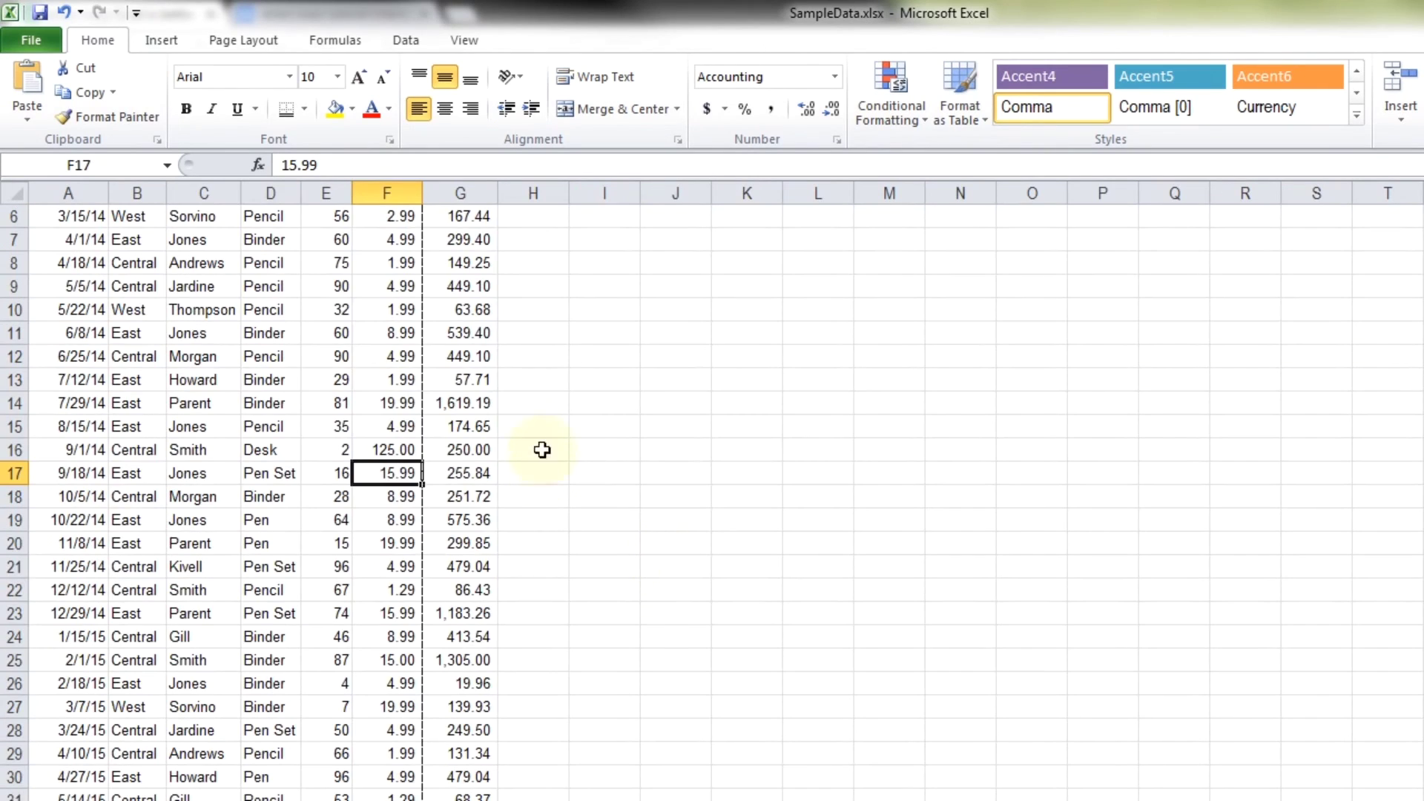
{"action": "left_click", "coordinate": [382, 403]}
{"action": "scroll", "coordinate": [375, 404], "scroll_direction": "up", "scroll_amount": 2}
{"action": "scroll", "coordinate": [376, 404], "scroll_direction": "up", "scroll_amount": 2}
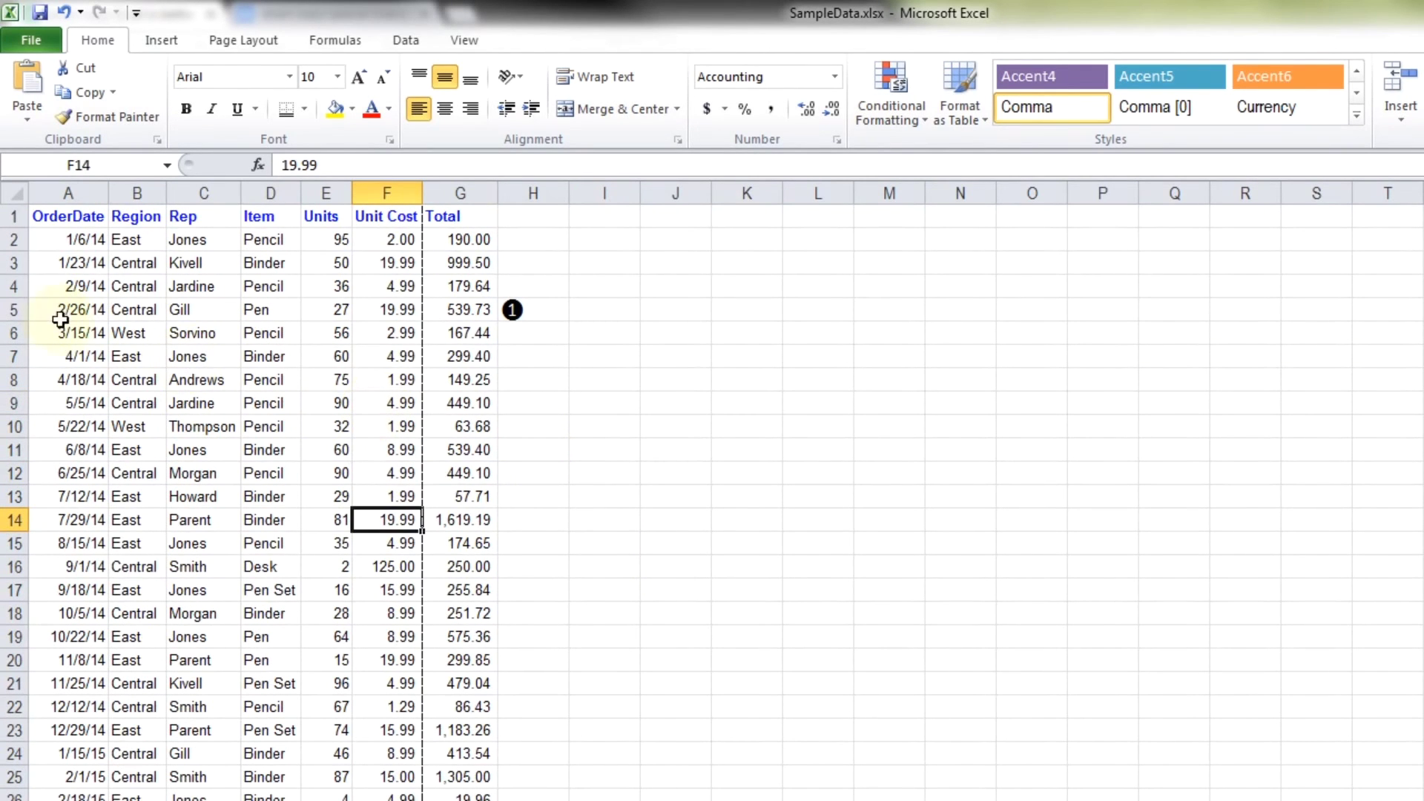
{"action": "left_click_drag", "start_coordinate": [59, 333], "coordinate": [447, 369]}
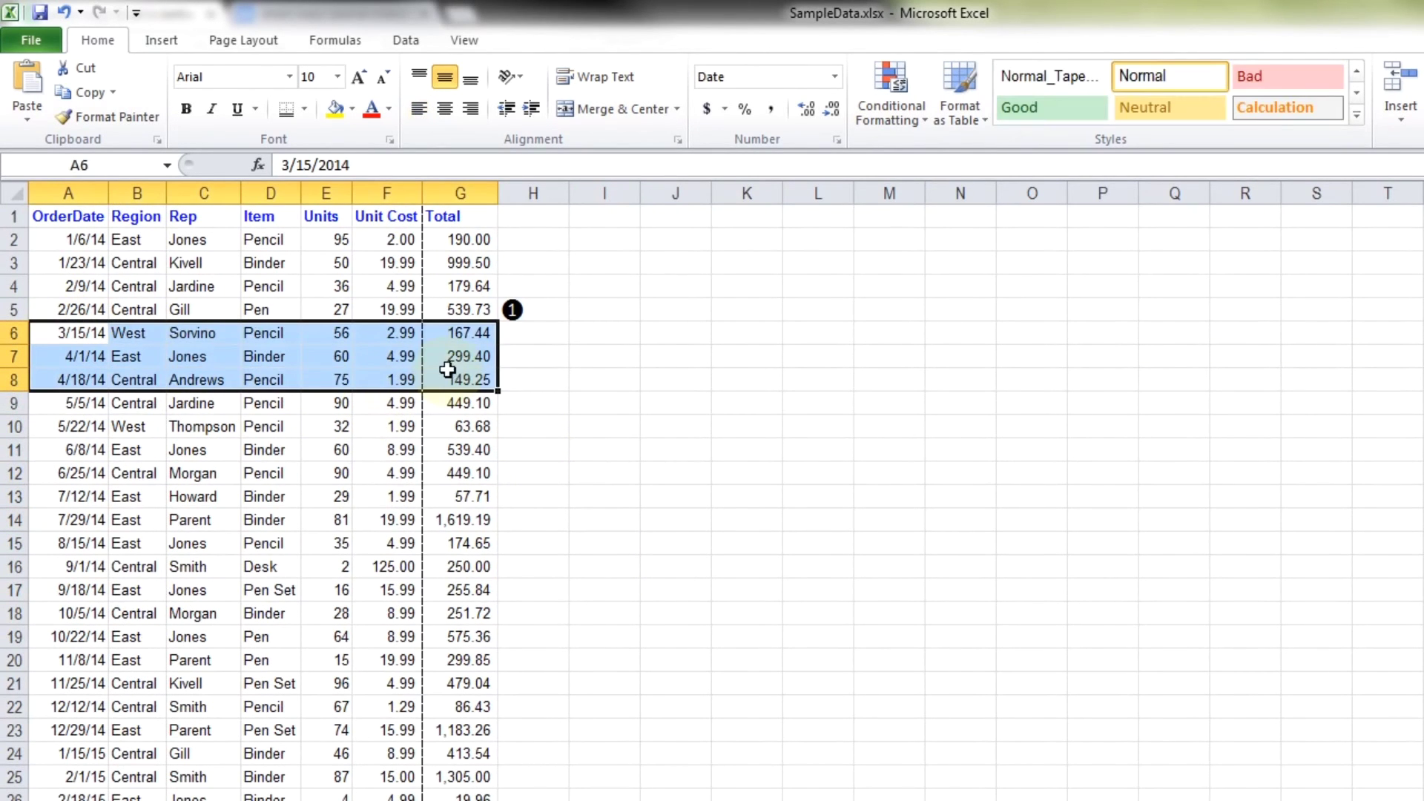
{"action": "left_click", "coordinate": [335, 108]}
{"action": "left_click_drag", "start_coordinate": [89, 475], "coordinate": [437, 480]}
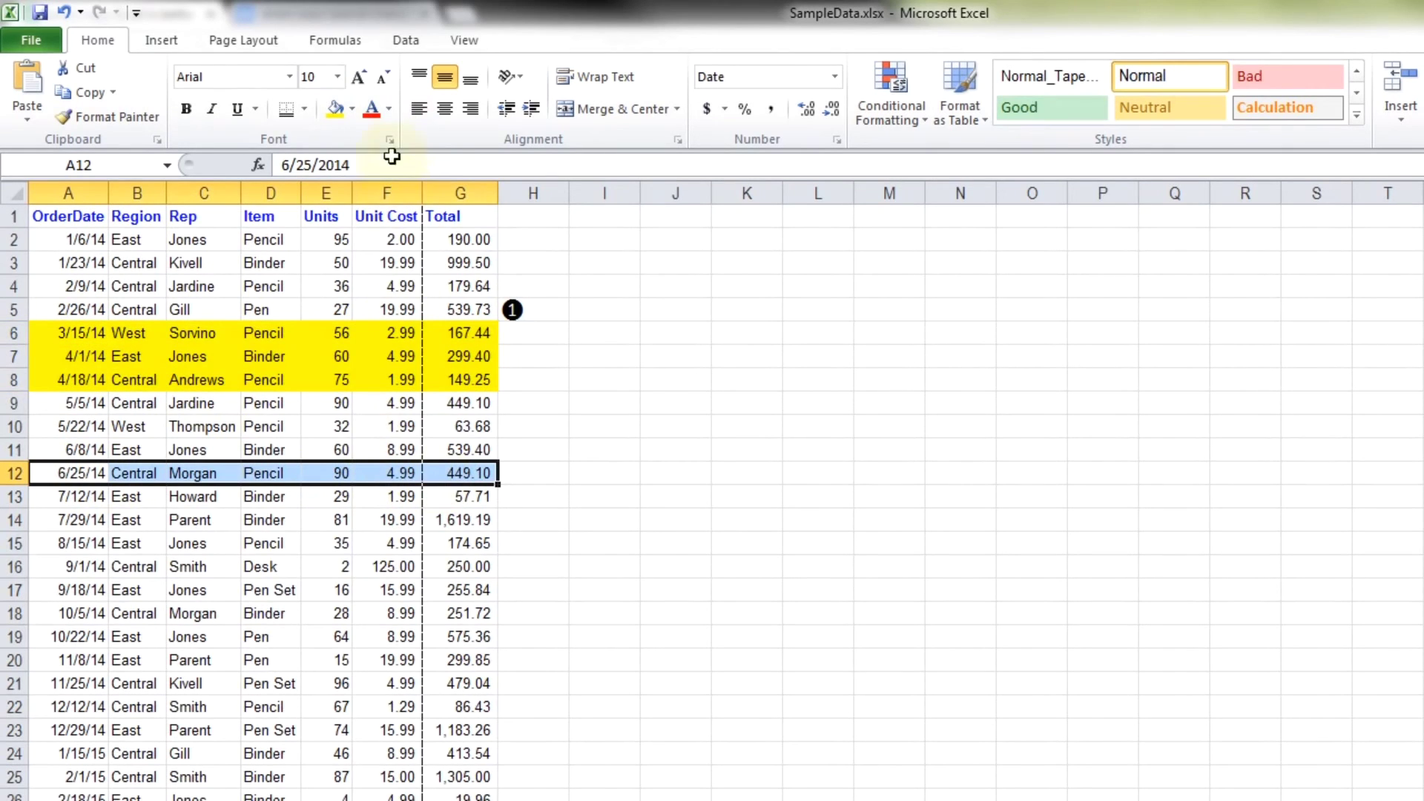
{"action": "left_click", "coordinate": [352, 108]}
{"action": "left_click", "coordinate": [408, 271]}
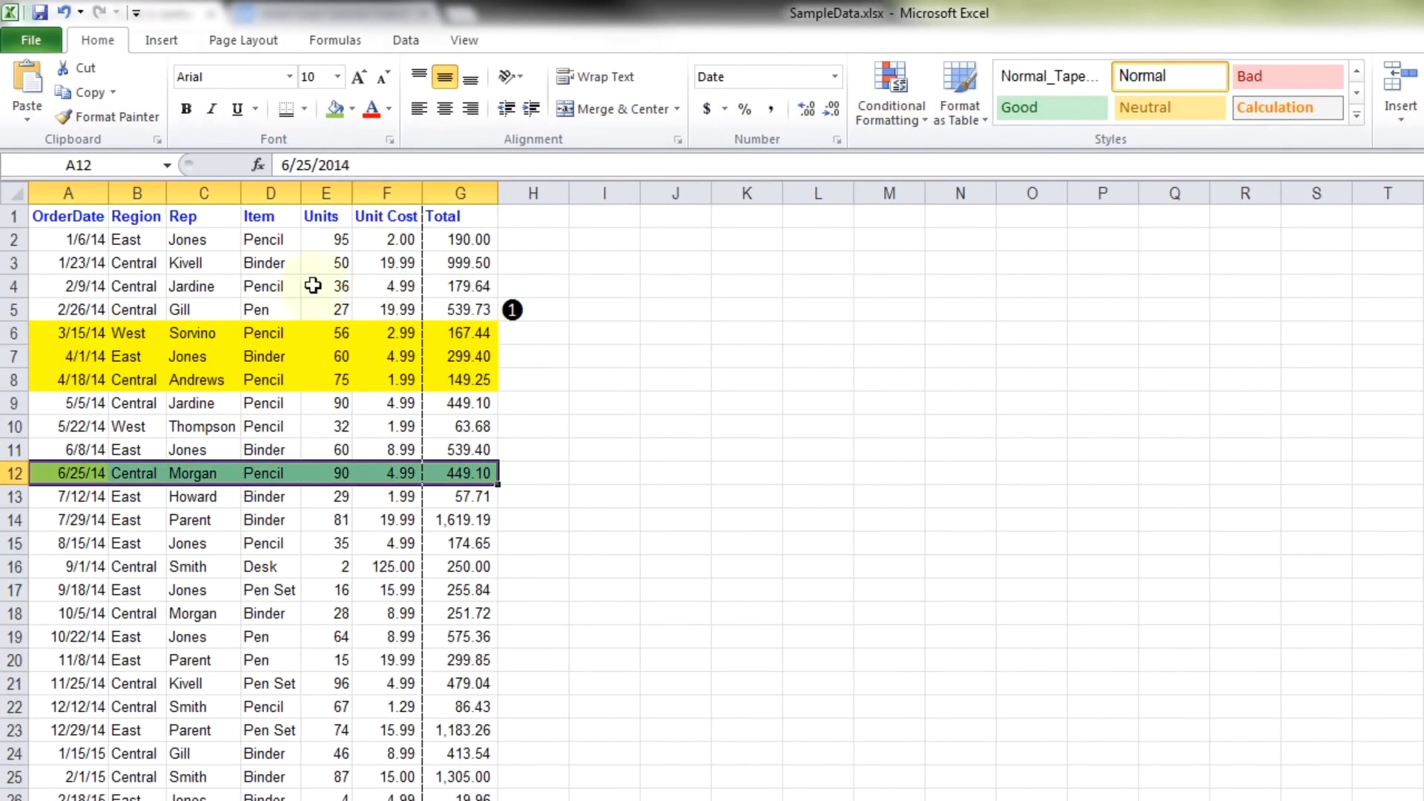
{"action": "left_click", "coordinate": [327, 286]}
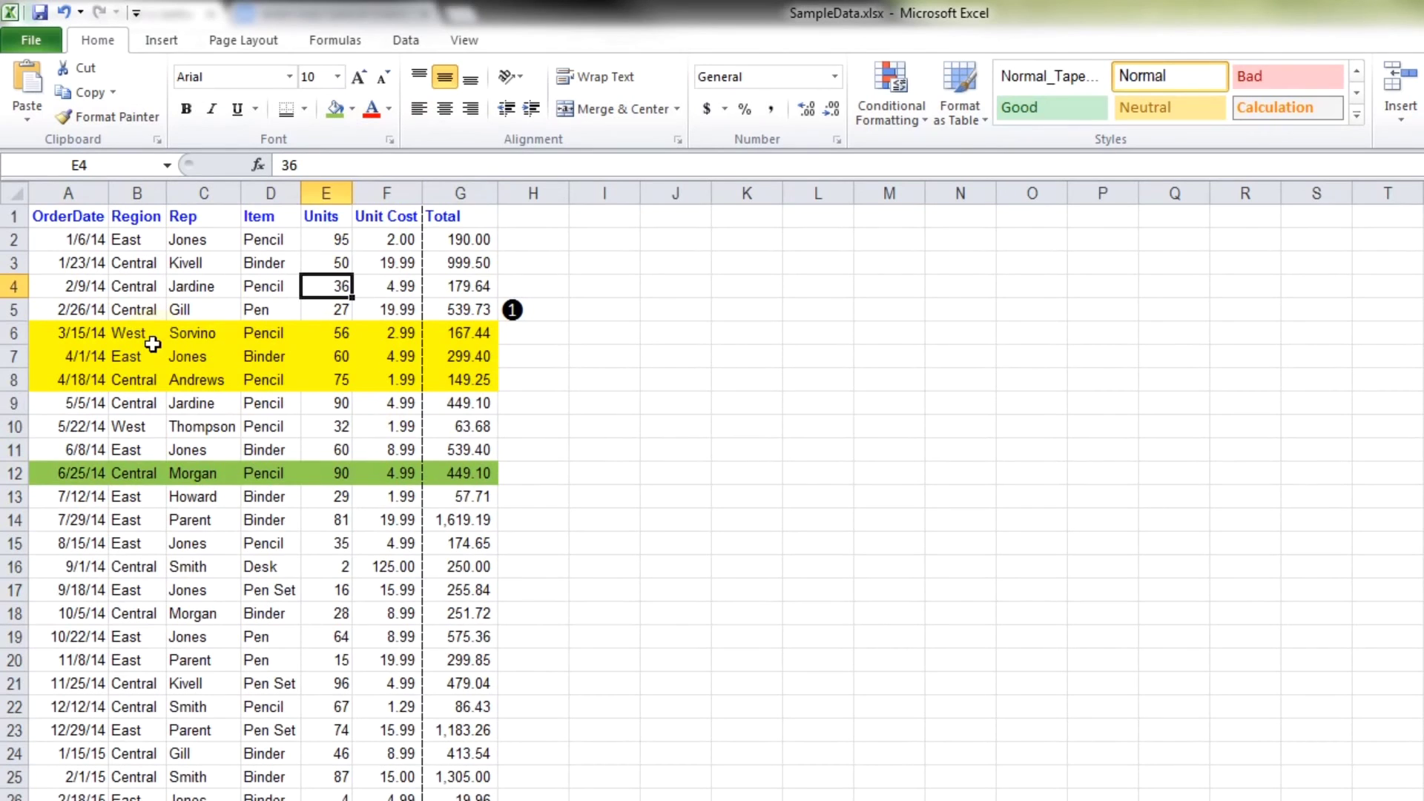
Custom-sort the table by OrderDate on cell colour with yellow on top
{"action": "left_click", "coordinate": [63, 210]}
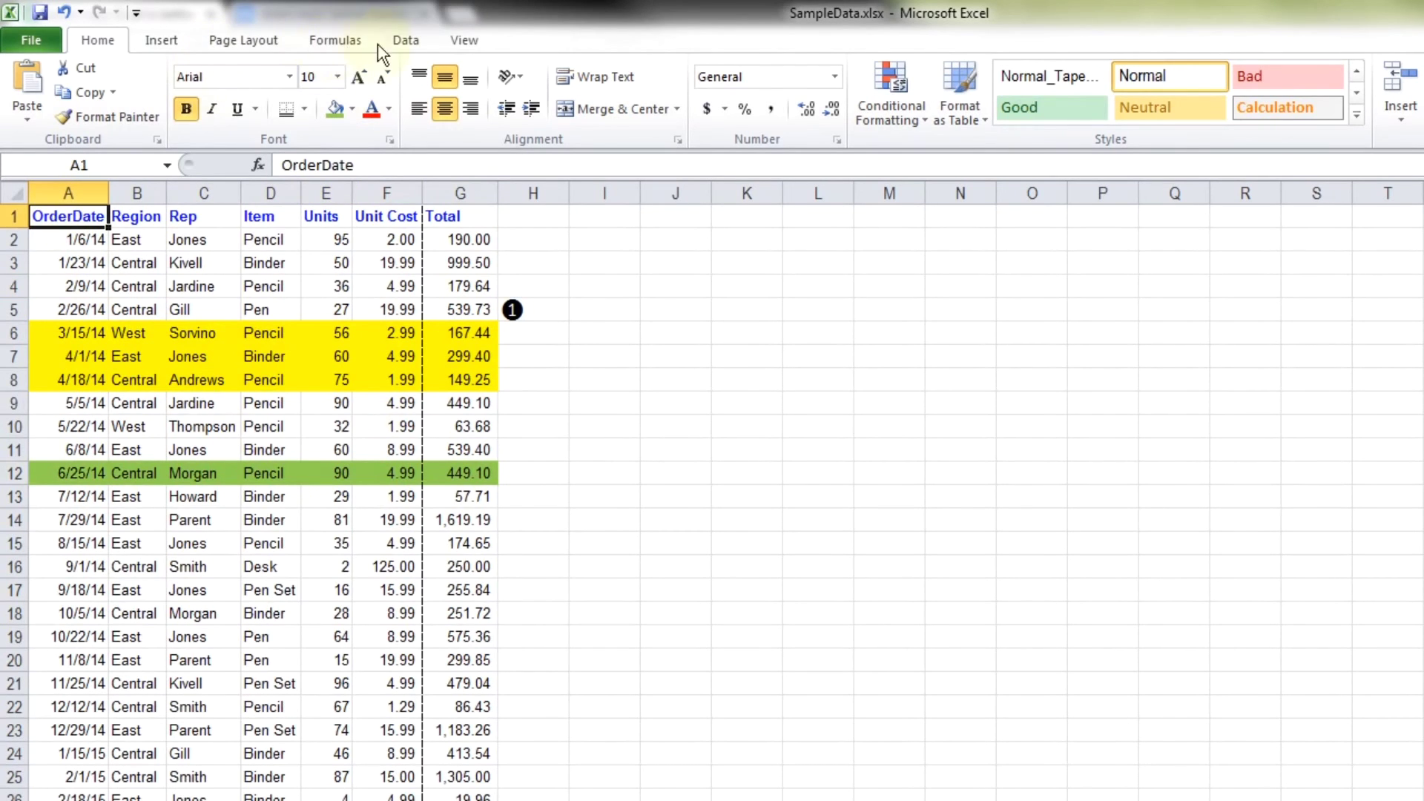
{"action": "left_click", "coordinate": [404, 40]}
{"action": "left_click", "coordinate": [519, 89]}
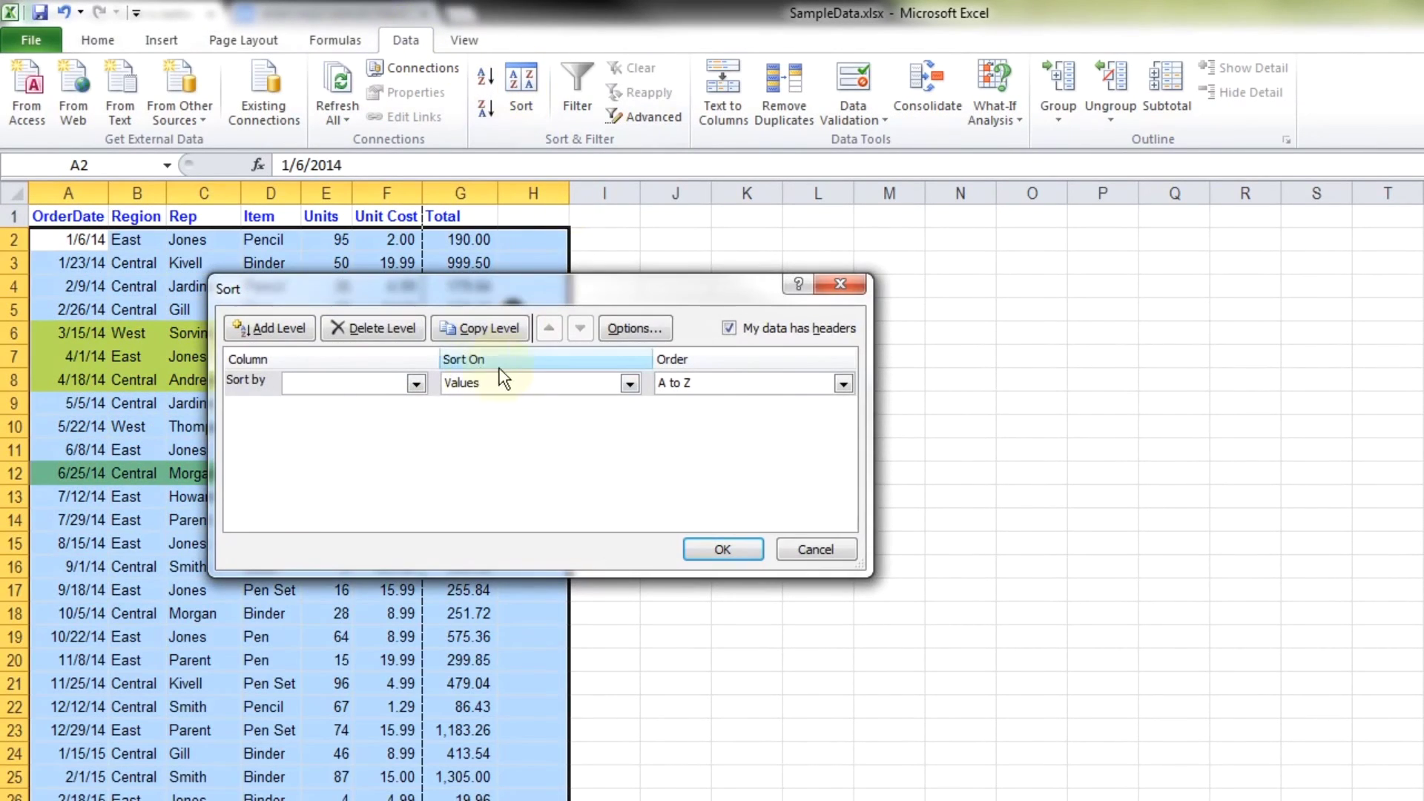
{"action": "left_click", "coordinate": [479, 382]}
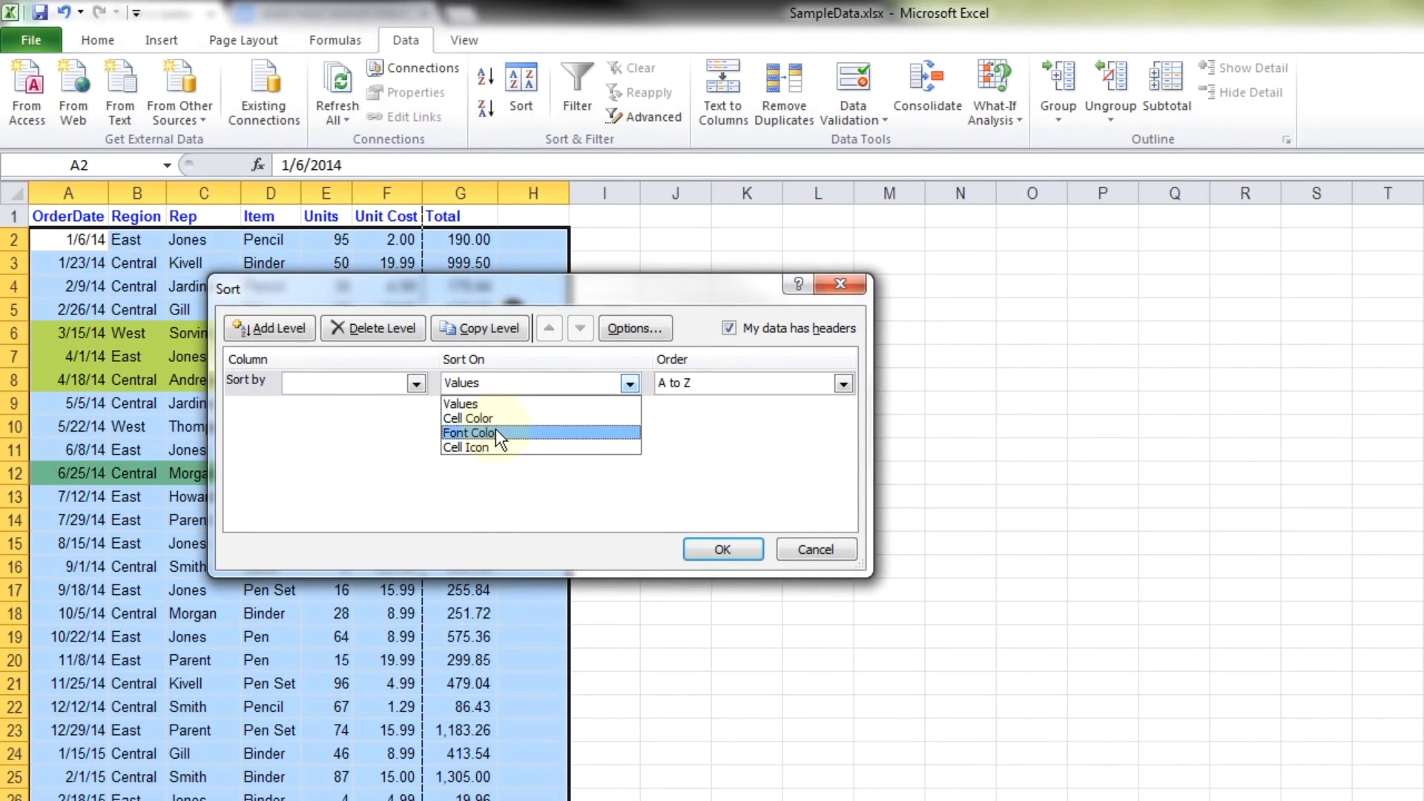
{"action": "left_click", "coordinate": [496, 418]}
{"action": "left_click", "coordinate": [707, 377]}
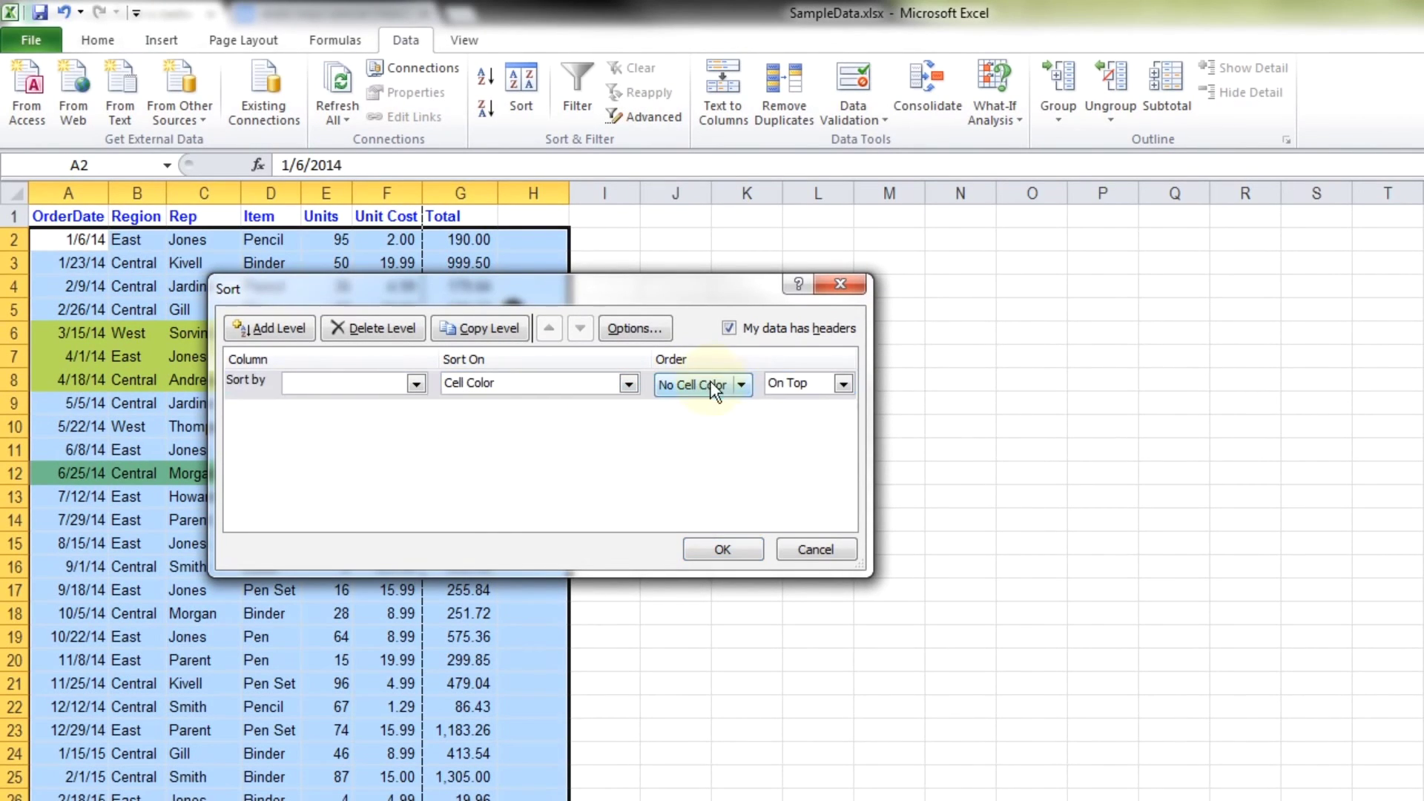
{"action": "left_click", "coordinate": [741, 385]}
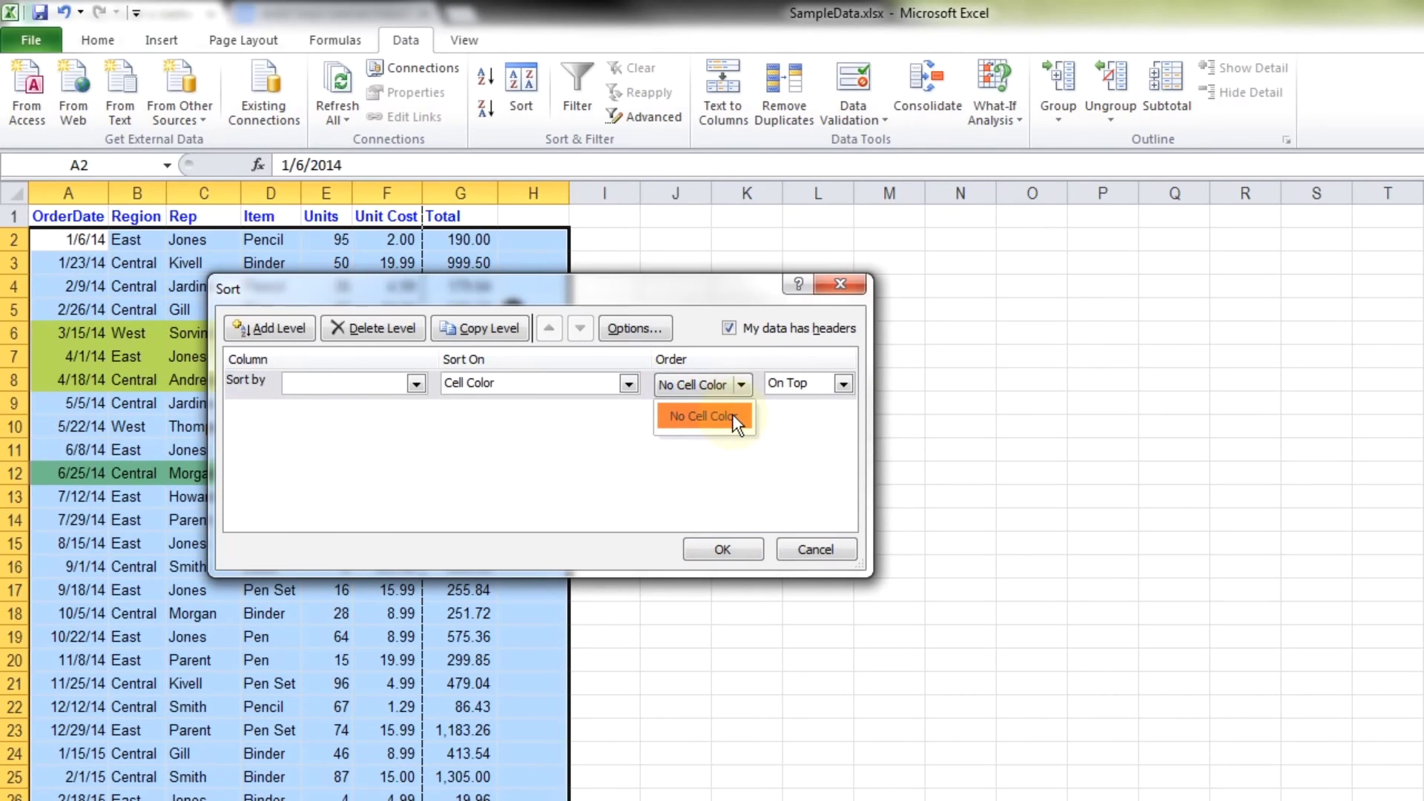
{"action": "left_click", "coordinate": [732, 414]}
{"action": "left_click", "coordinate": [416, 384]}
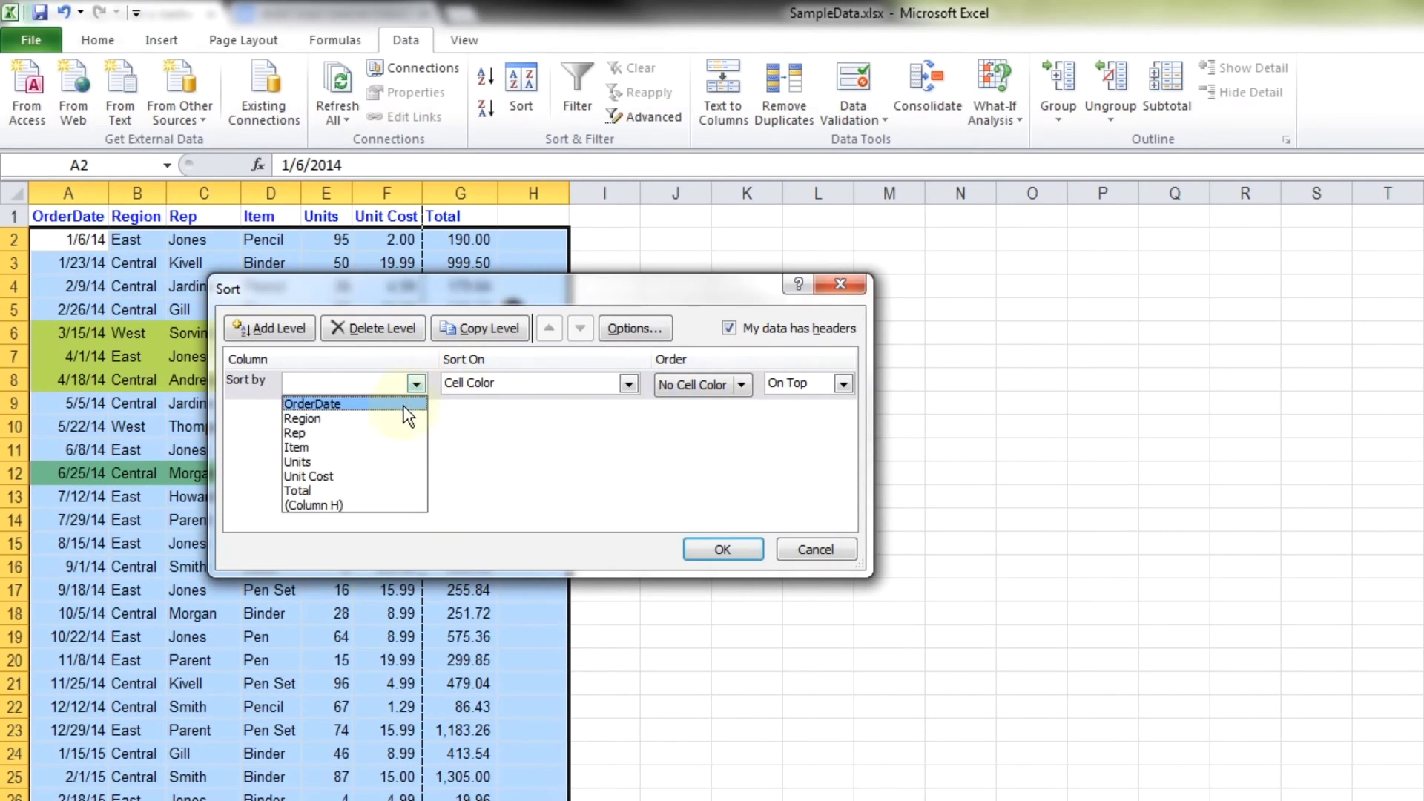
{"action": "left_click", "coordinate": [409, 404]}
{"action": "left_click", "coordinate": [743, 386]}
{"action": "left_click", "coordinate": [745, 387]}
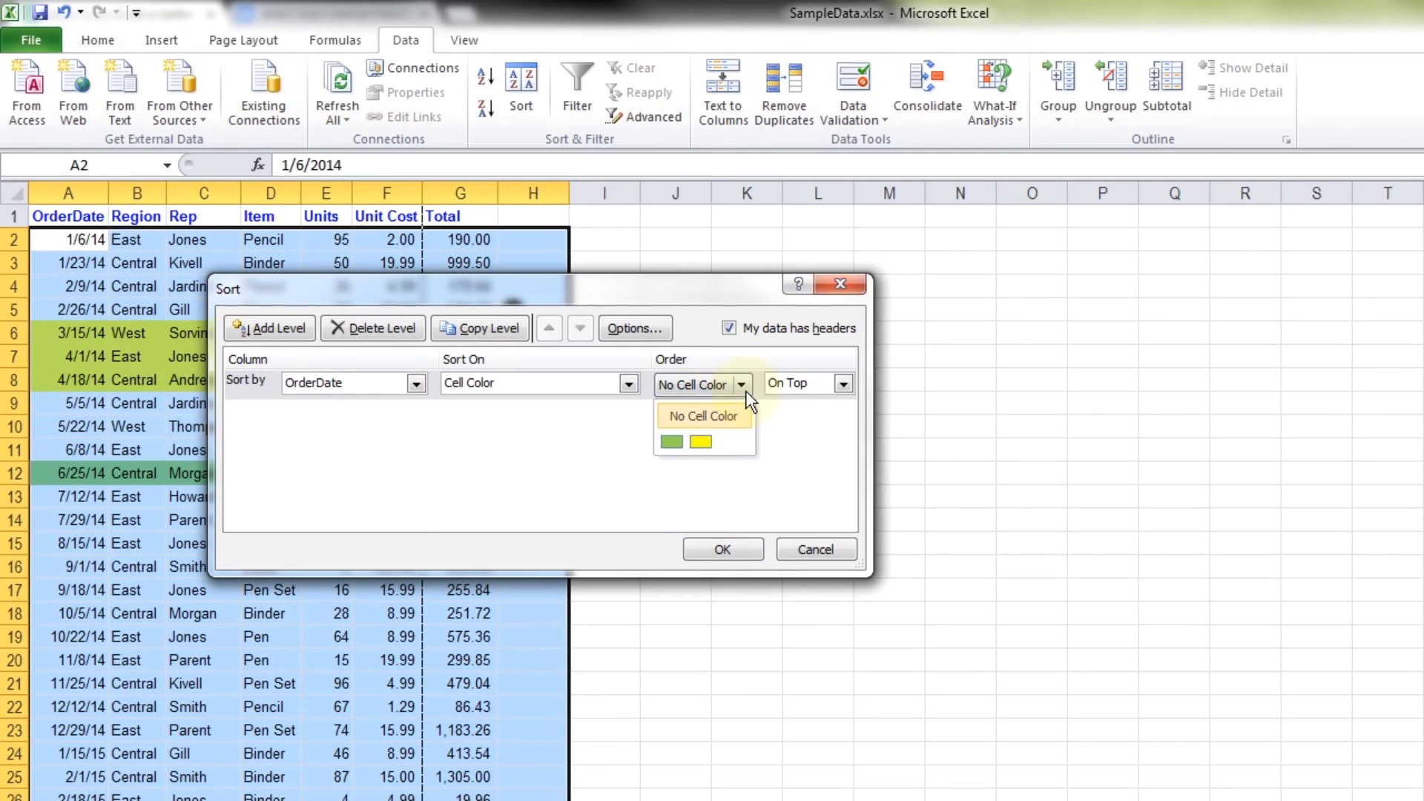
{"action": "left_click", "coordinate": [701, 440]}
{"action": "left_click", "coordinate": [723, 548]}
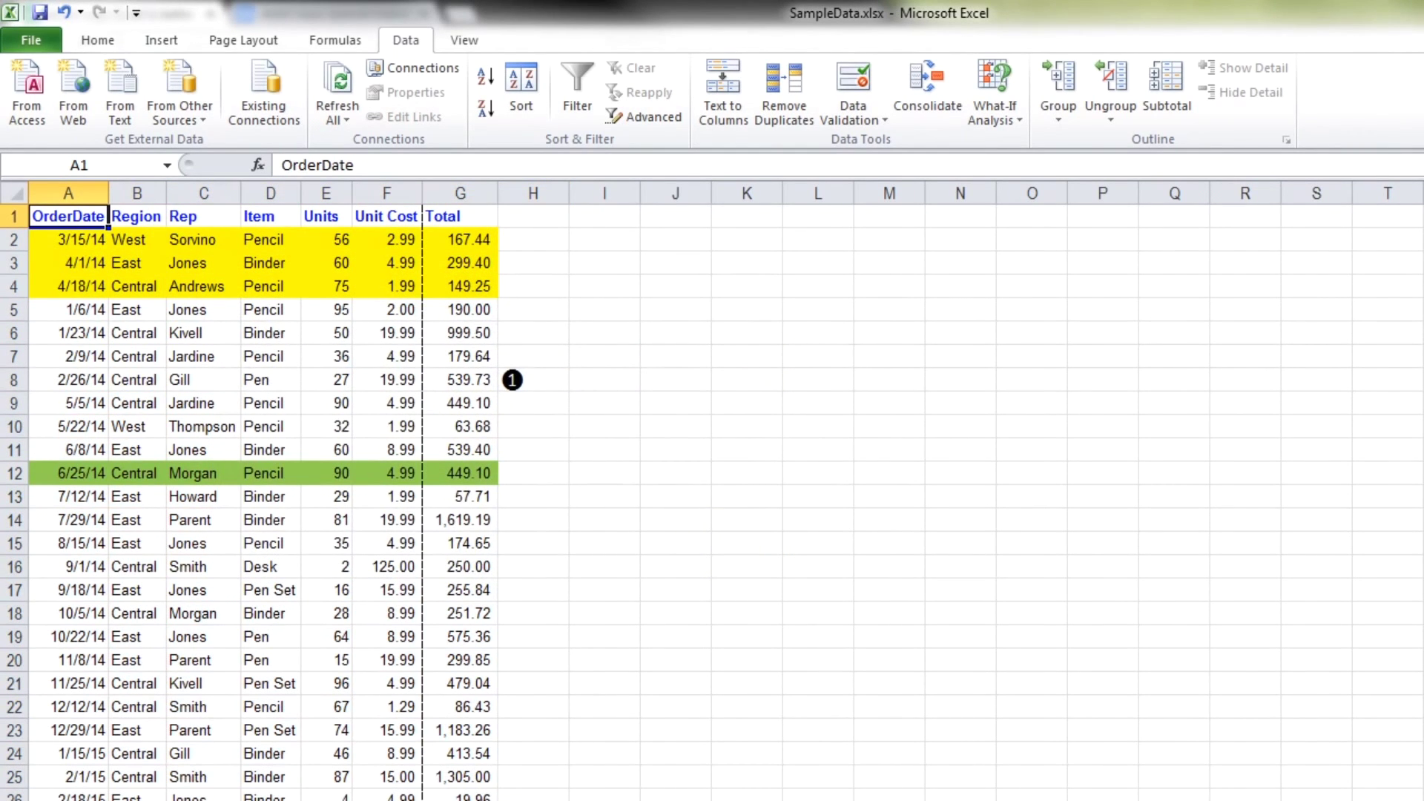
{"action": "mouse_move", "coordinate": [437, 794]}
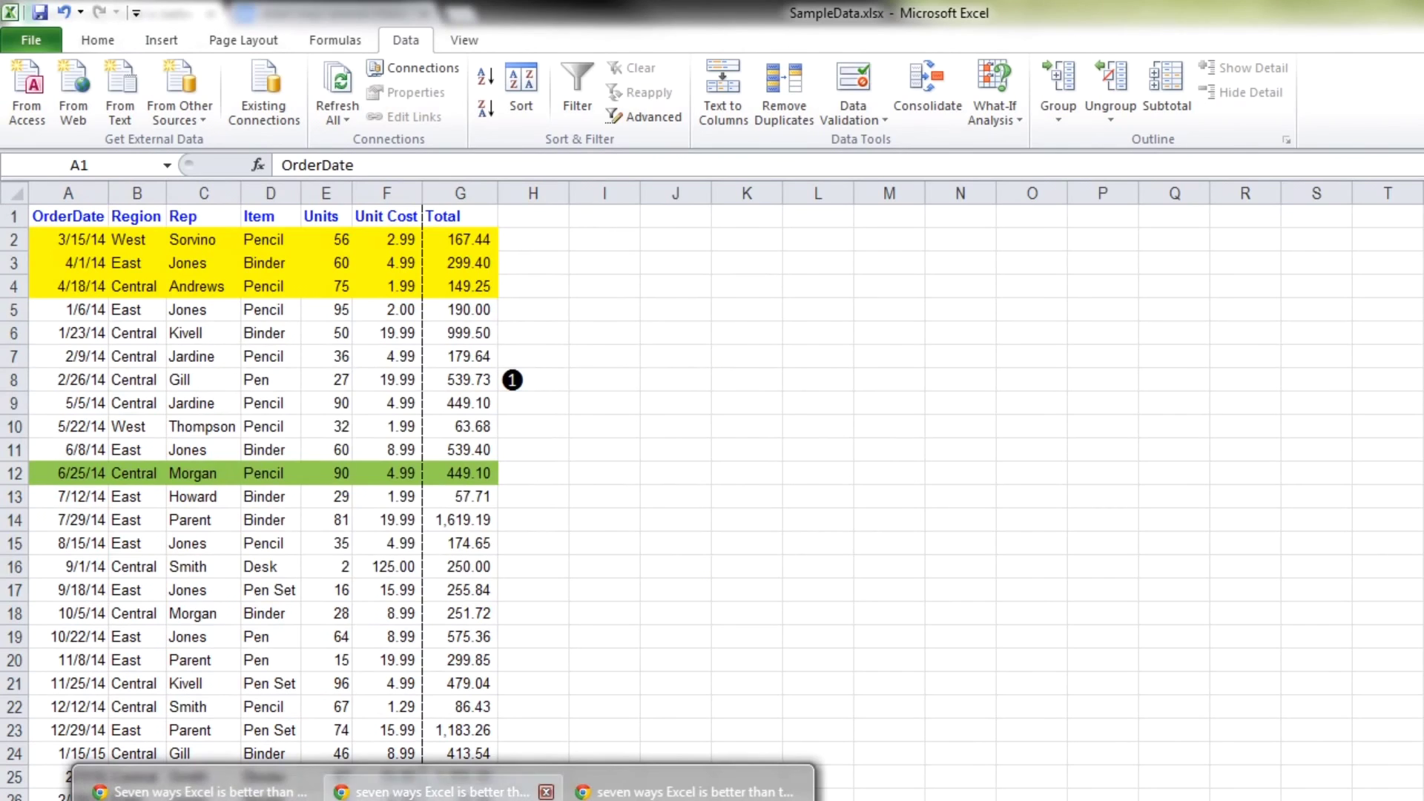
{"action": "left_click", "coordinate": [437, 792]}
Sort the whole sheet by the Rep column (C) from A to Z
{"action": "left_click", "coordinate": [366, 336]}
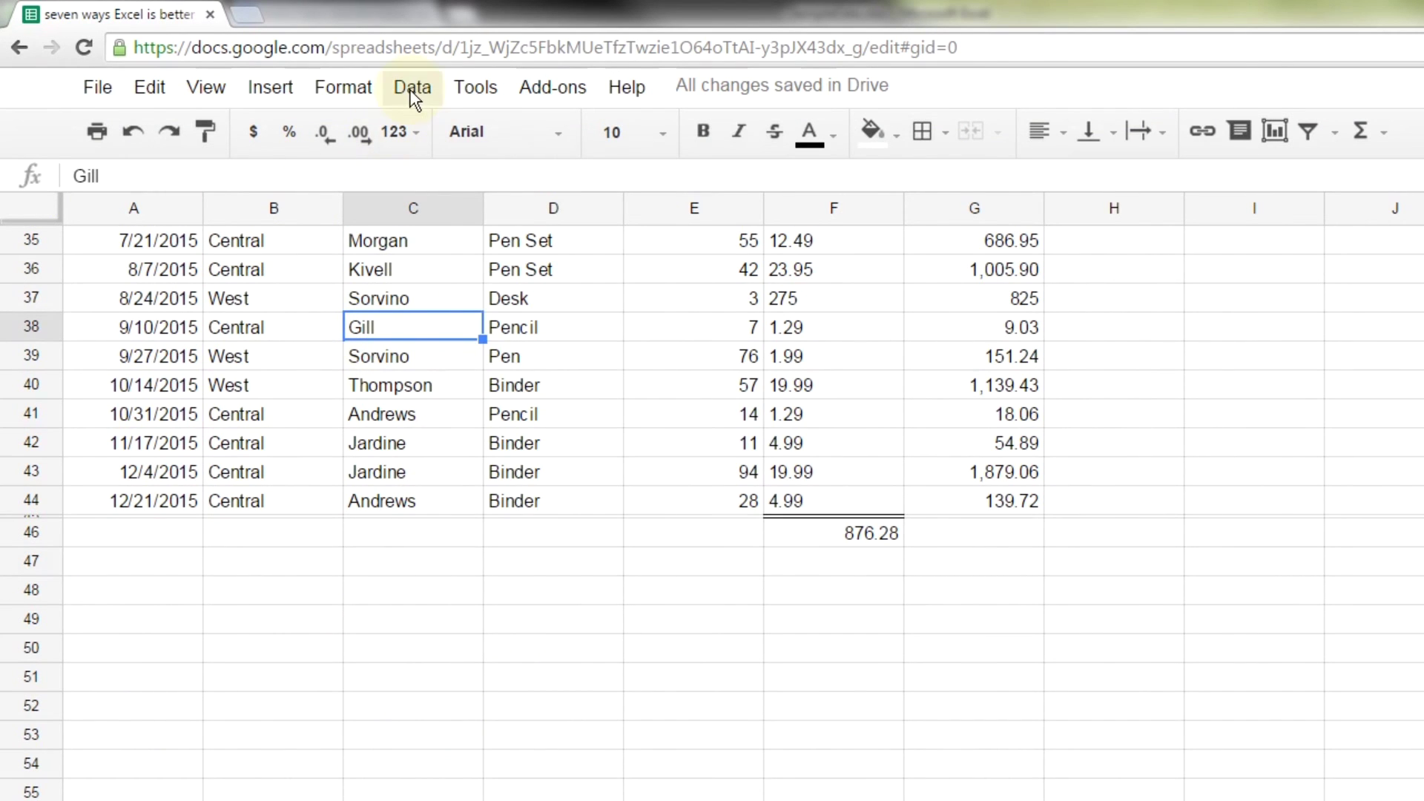
{"action": "left_click", "coordinate": [473, 88]}
{"action": "mouse_move", "coordinate": [412, 91]}
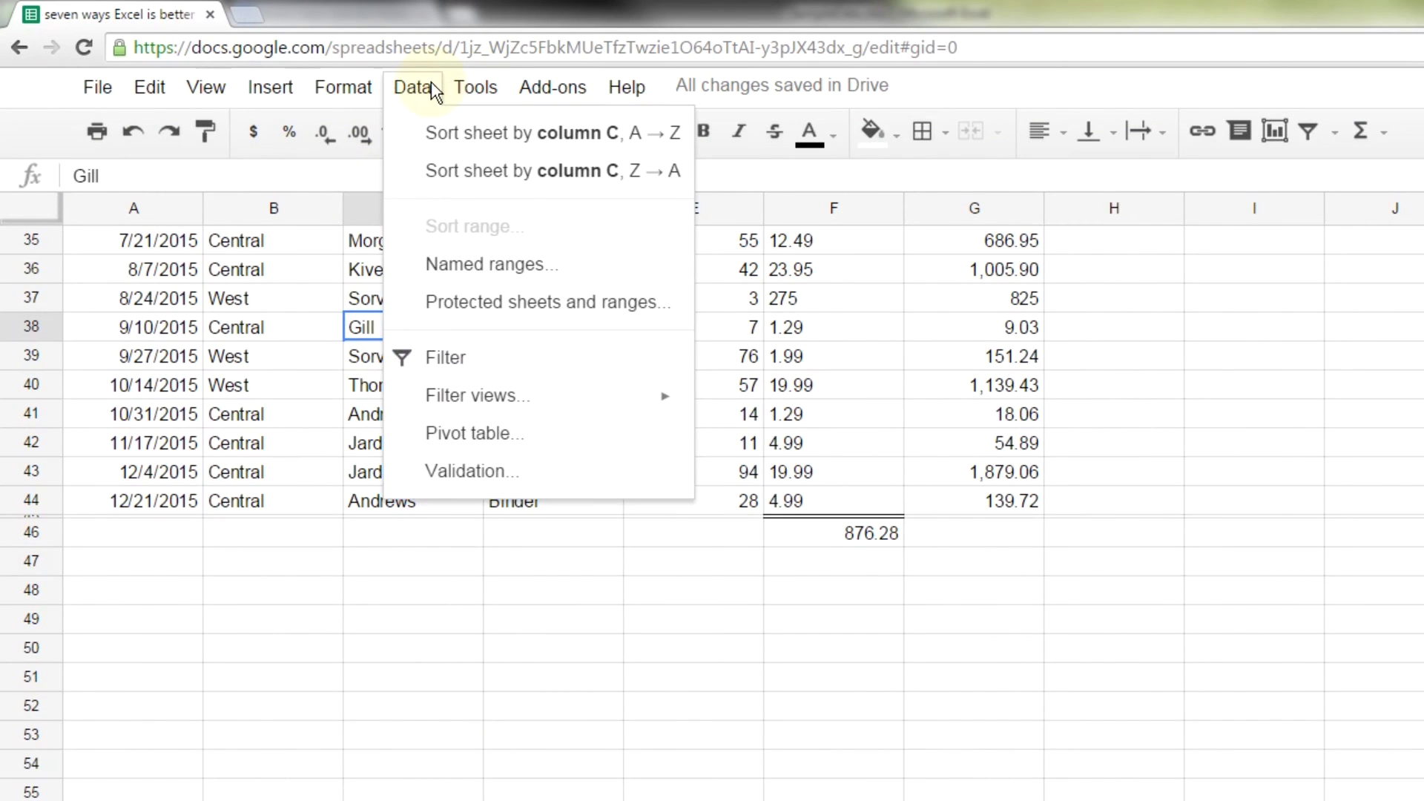
{"action": "left_click", "coordinate": [447, 134]}
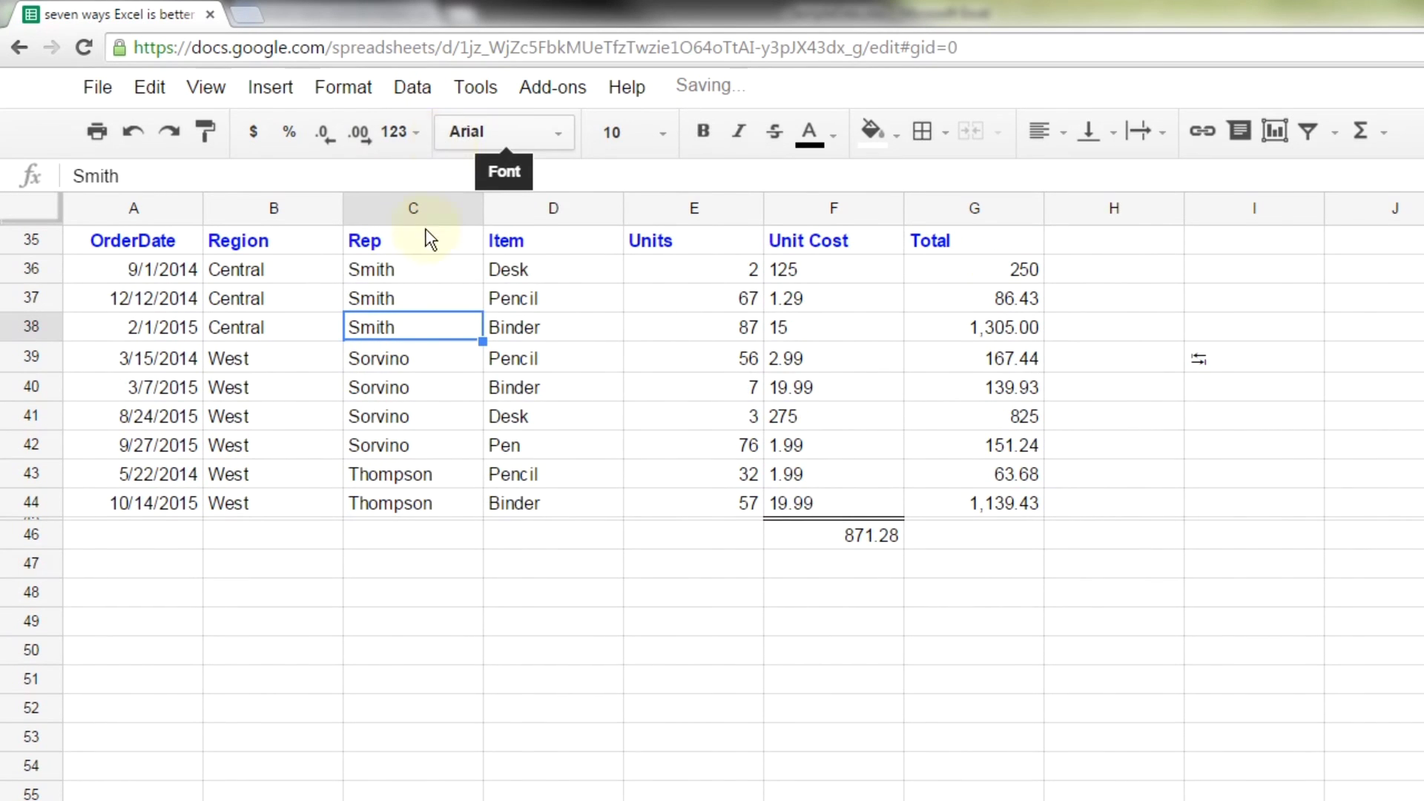
{"action": "scroll", "coordinate": [432, 407], "scroll_direction": "up", "scroll_amount": 7}
{"action": "scroll", "coordinate": [436, 376], "scroll_direction": "down", "scroll_amount": 7}
{"action": "scroll", "coordinate": [433, 368], "scroll_direction": "up", "scroll_amount": 3}
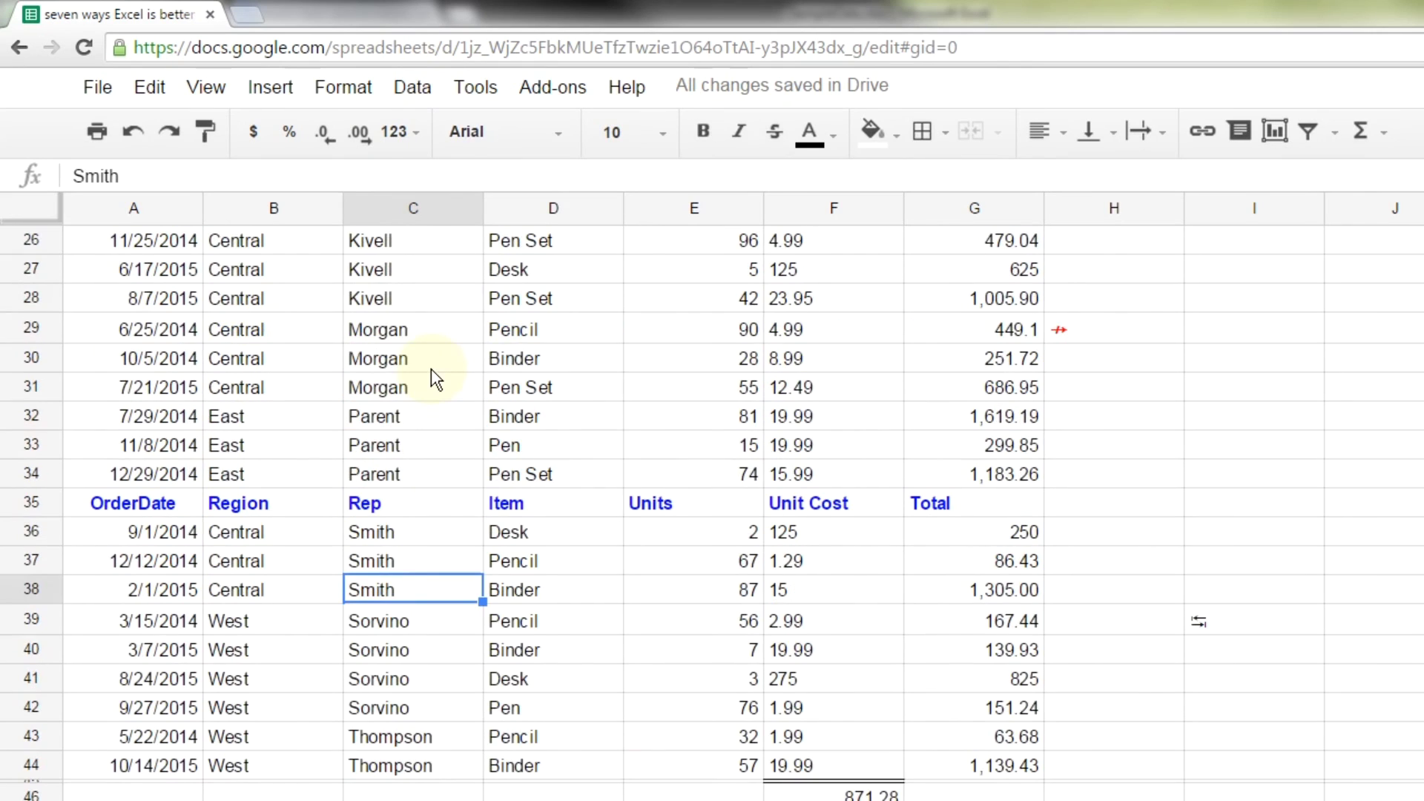
{"action": "scroll", "coordinate": [430, 375], "scroll_direction": "up", "scroll_amount": 8}
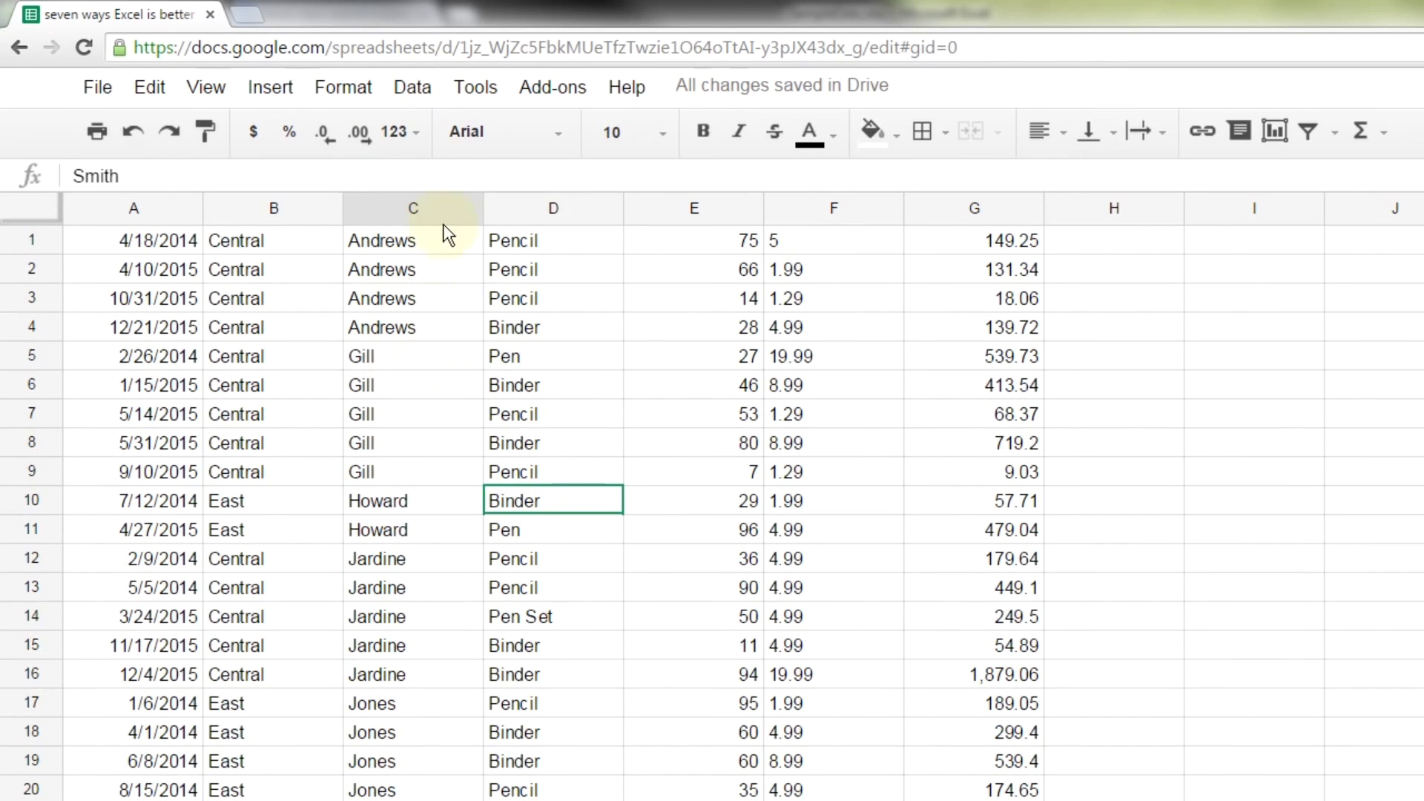
{"action": "left_click", "coordinate": [429, 94]}
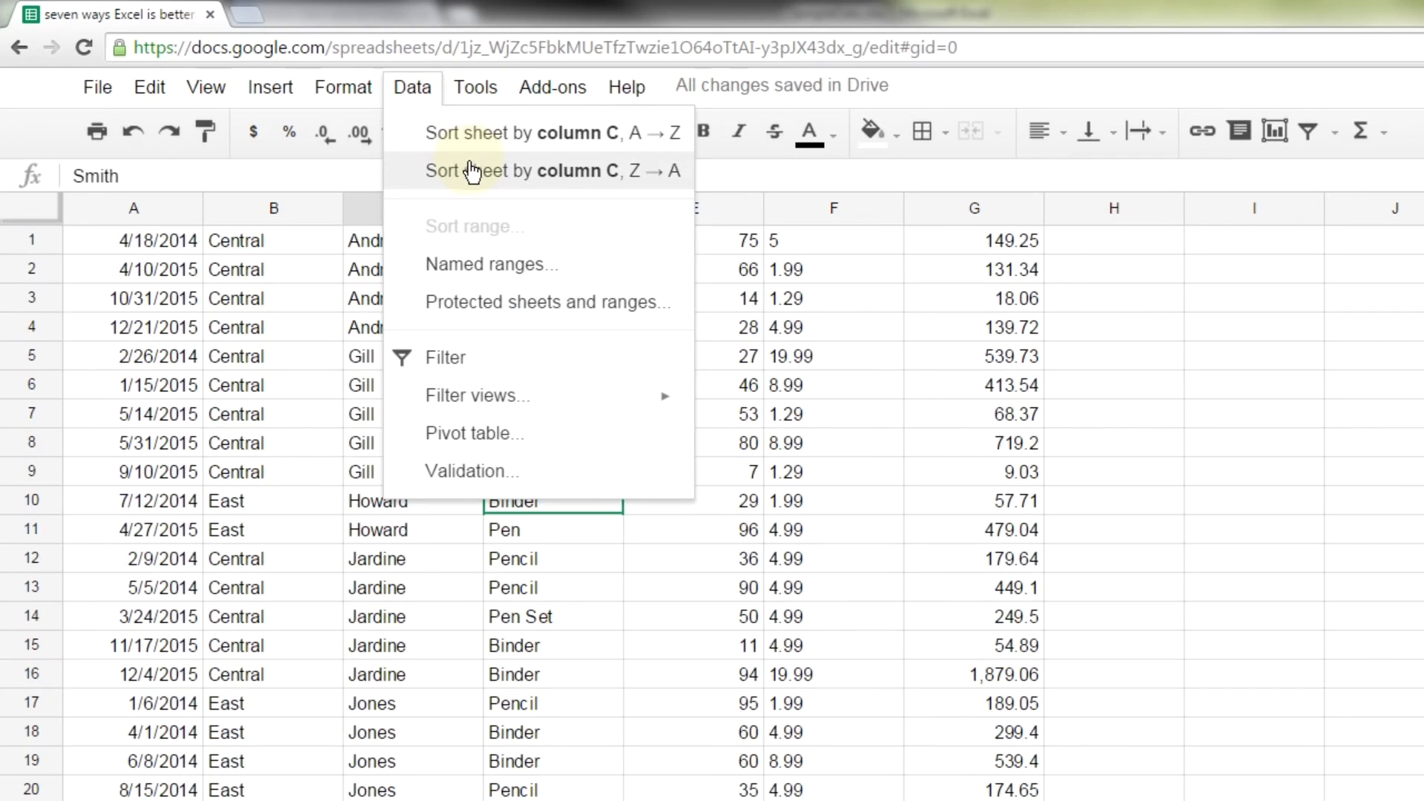
Turn on a filter for columns A–I, then browse column B's filter conditions without applying one
{"action": "mouse_move", "coordinate": [488, 395]}
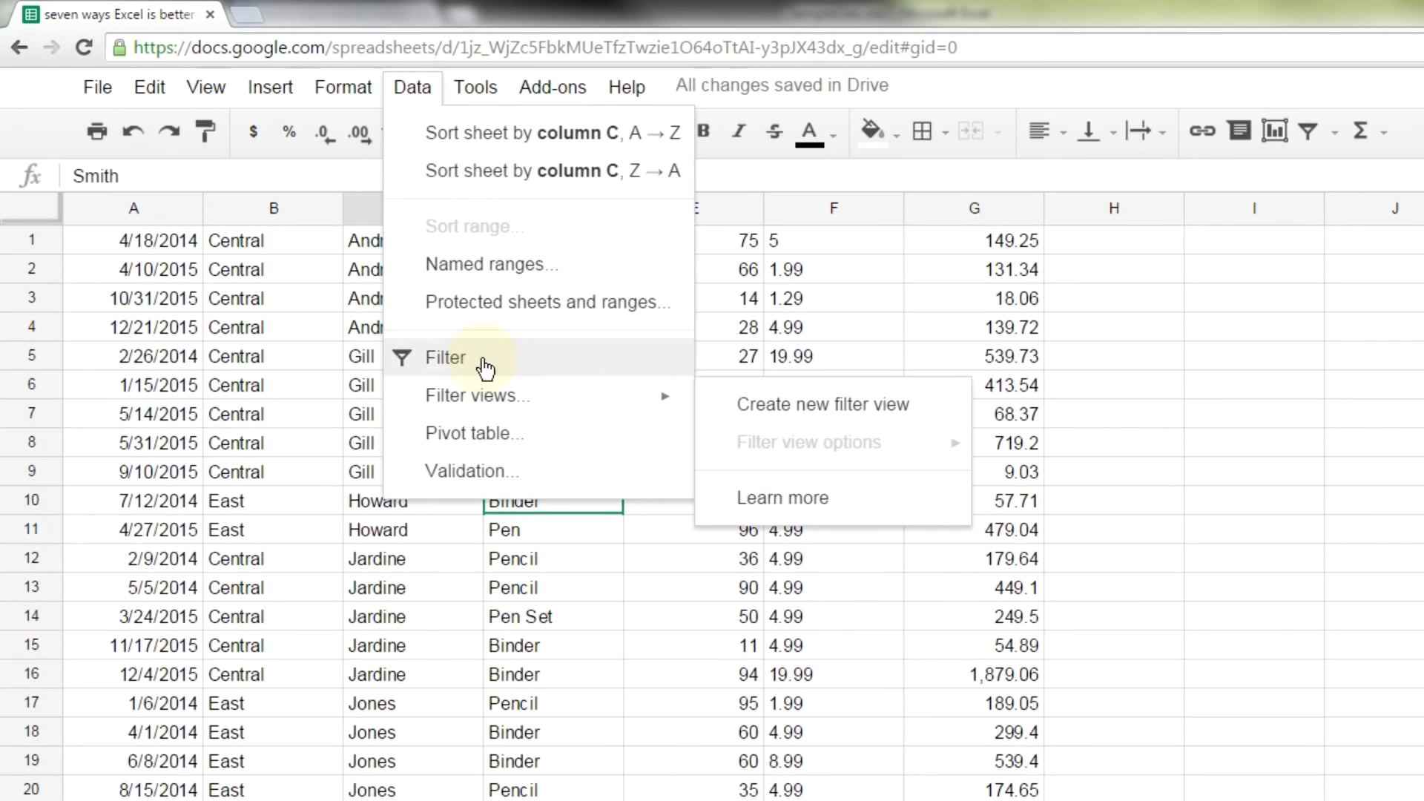
{"action": "left_click", "coordinate": [486, 367]}
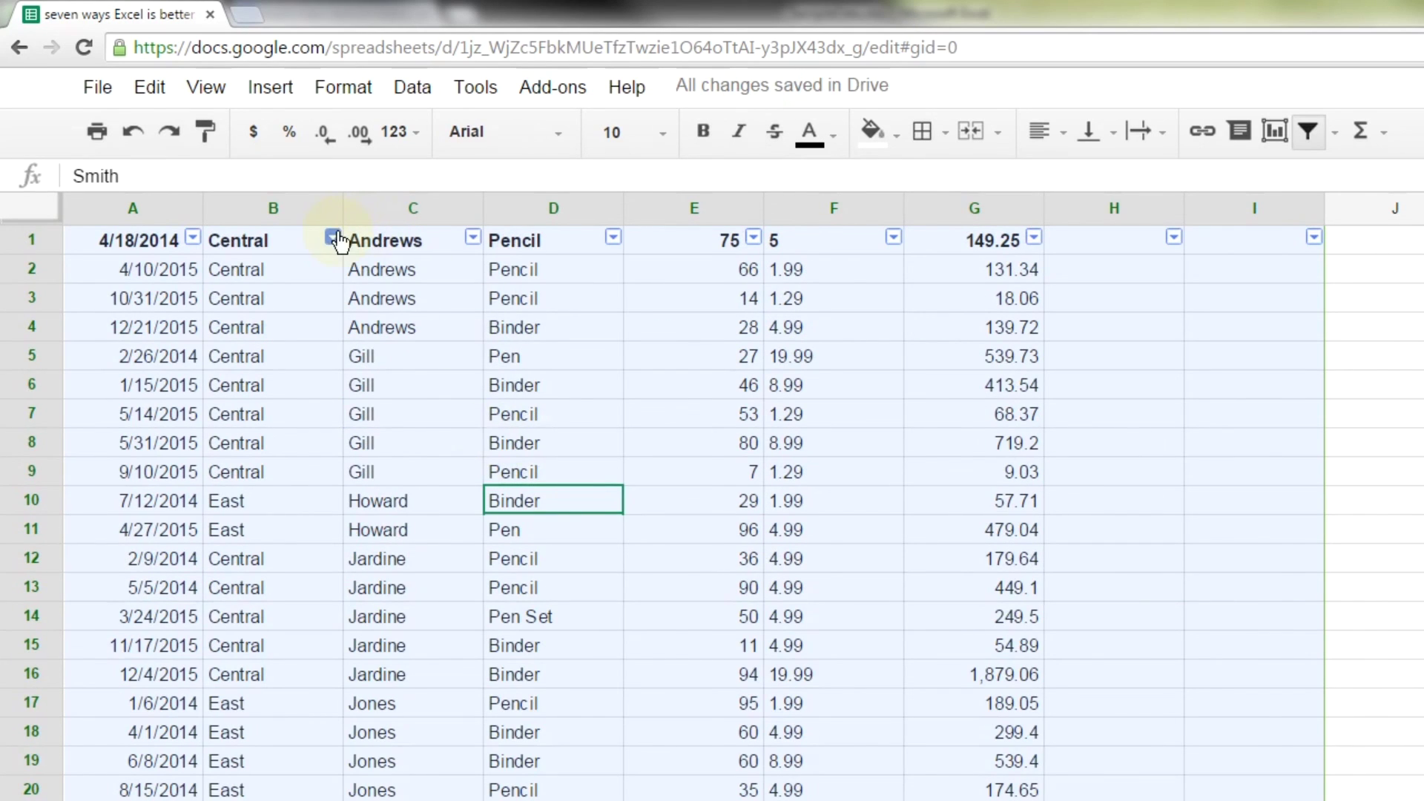
{"action": "left_click", "coordinate": [333, 237]}
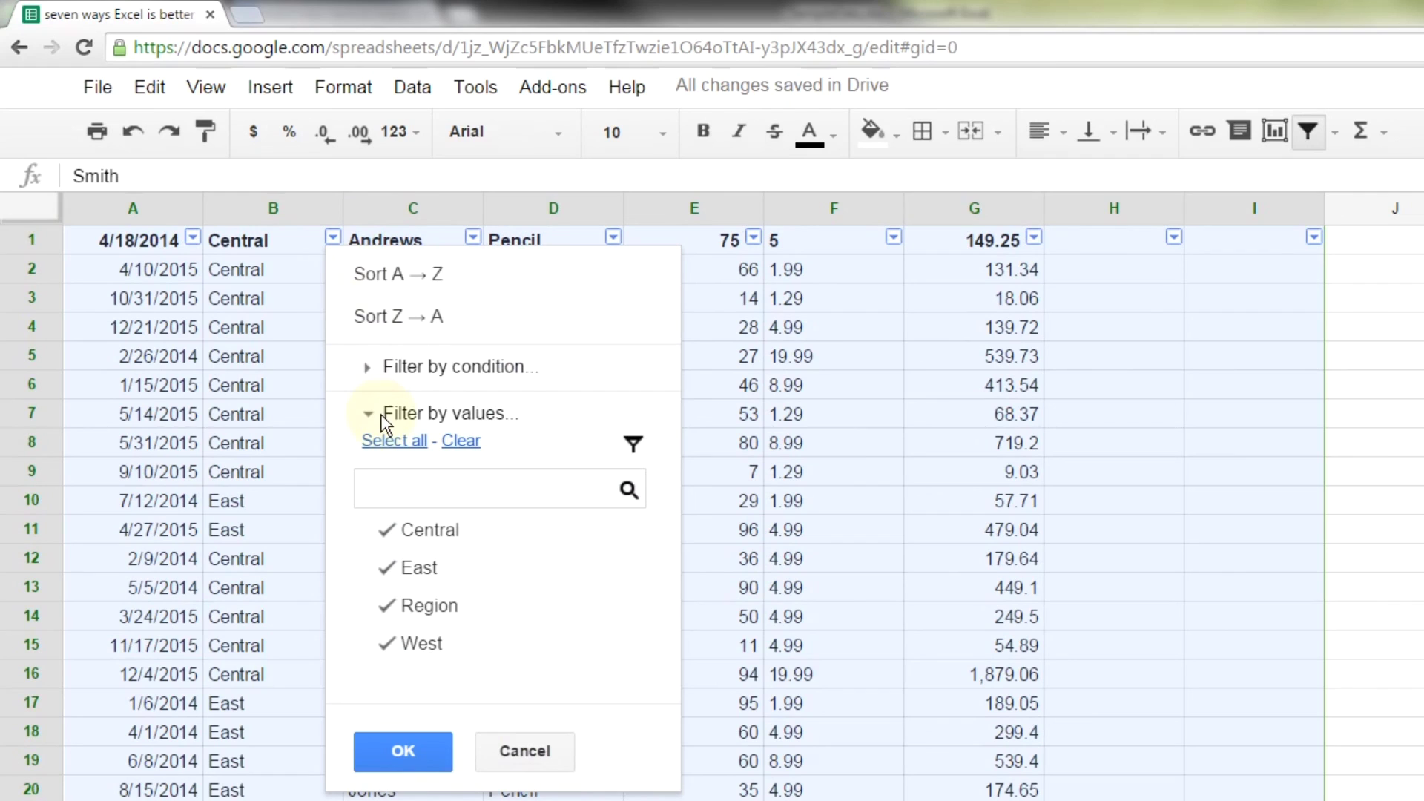
{"action": "left_click", "coordinate": [380, 368]}
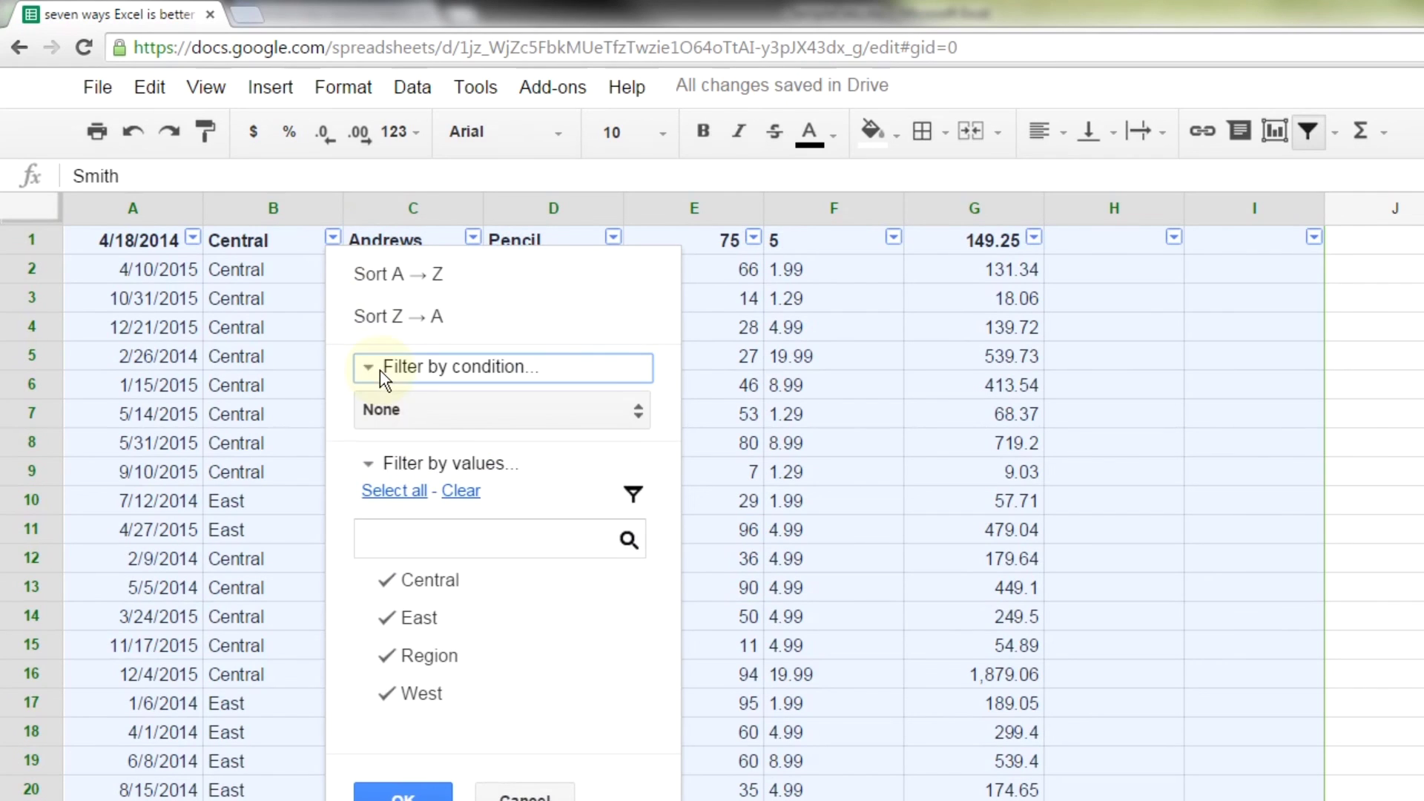
{"action": "left_click", "coordinate": [410, 407]}
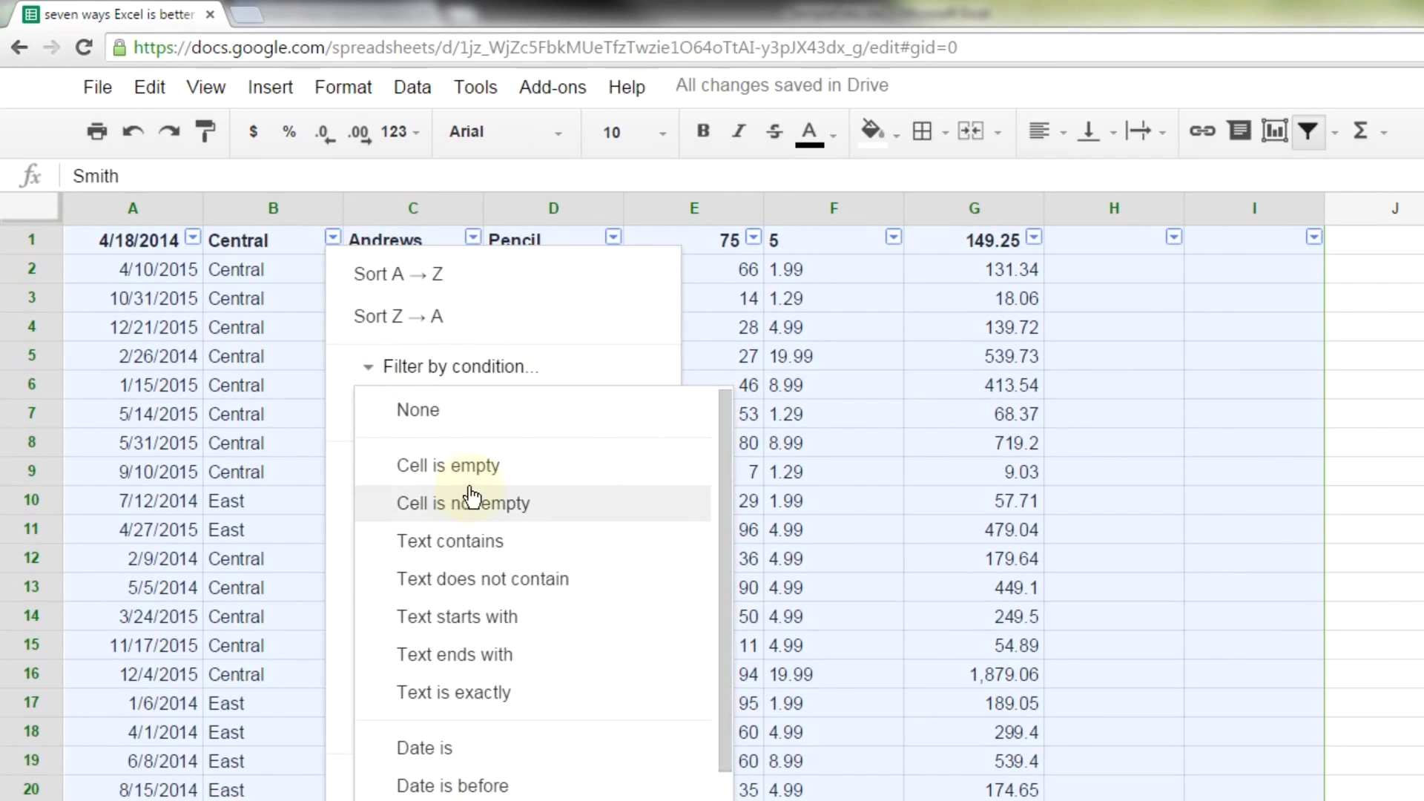
{"action": "scroll", "coordinate": [492, 642], "scroll_direction": "down", "scroll_amount": 4}
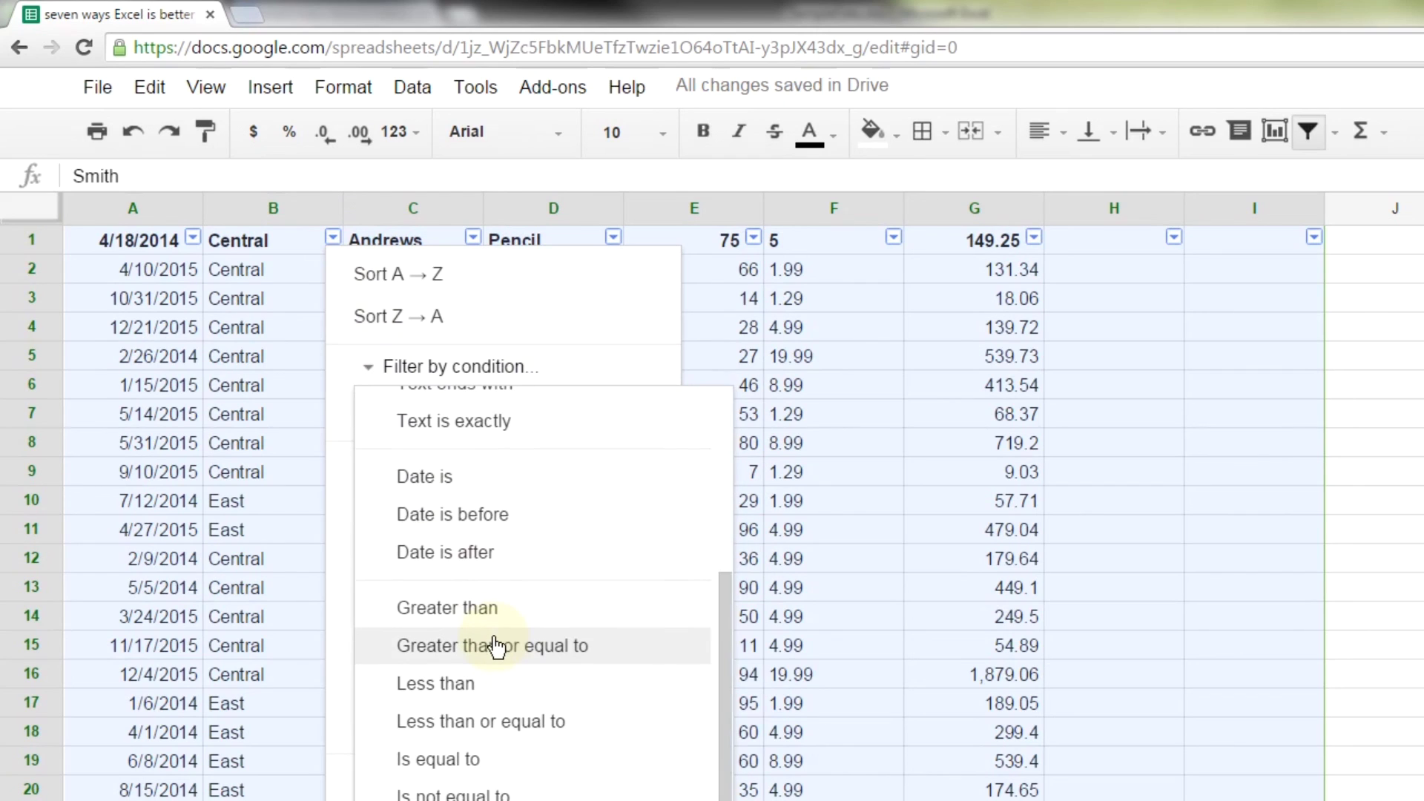
{"action": "scroll", "coordinate": [494, 647], "scroll_direction": "up", "scroll_amount": 4}
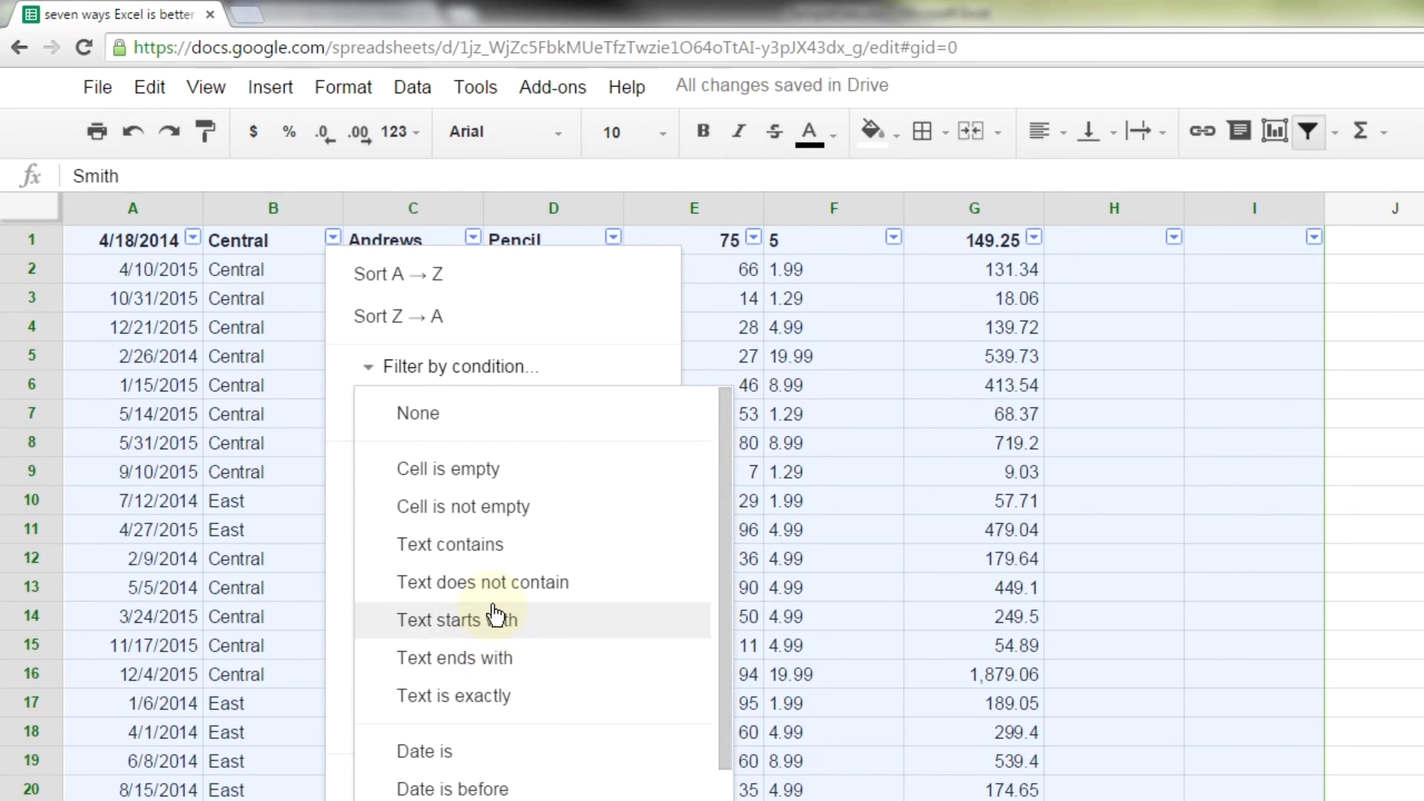
{"action": "scroll", "coordinate": [492, 623], "scroll_direction": "down", "scroll_amount": 4}
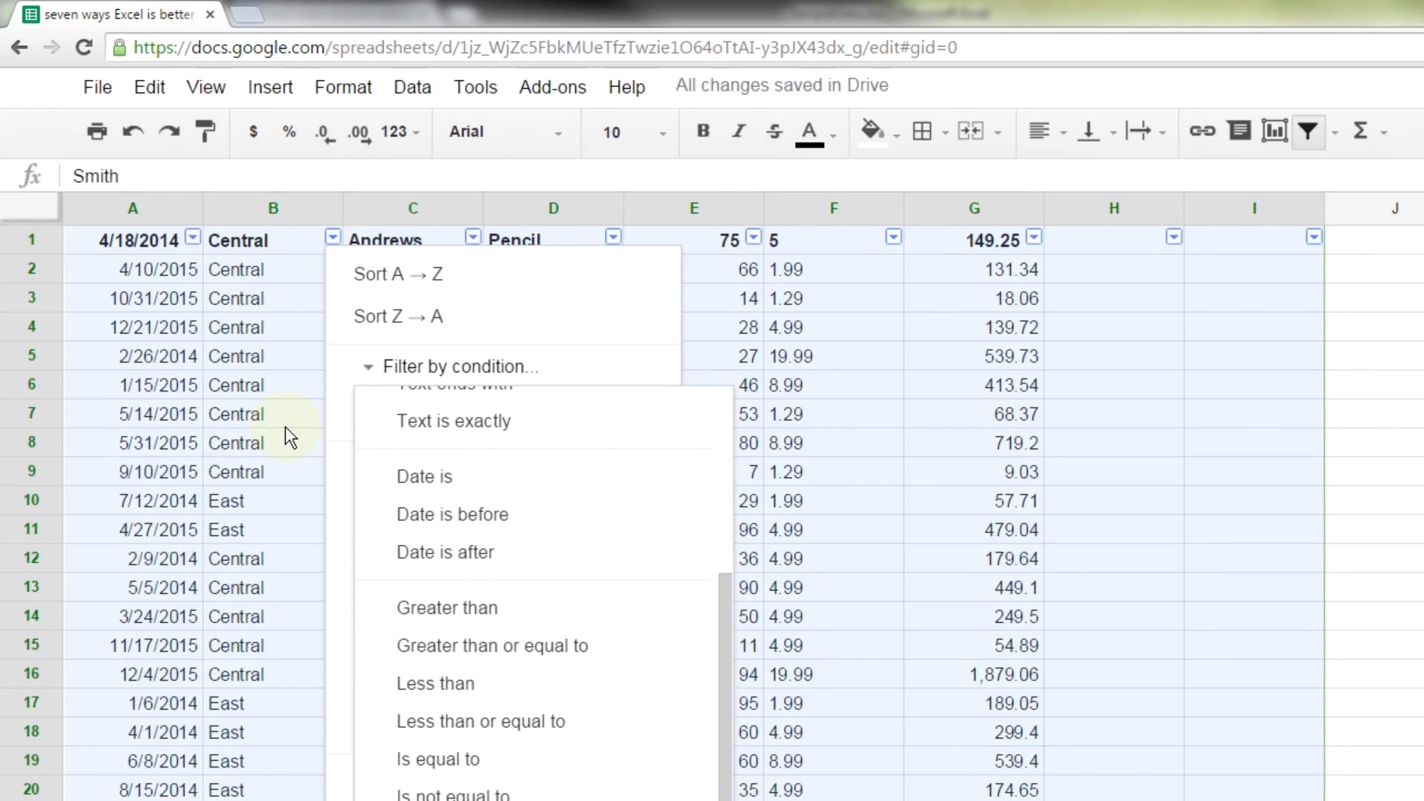
{"action": "scroll", "coordinate": [415, 439], "scroll_direction": "up", "scroll_amount": 3}
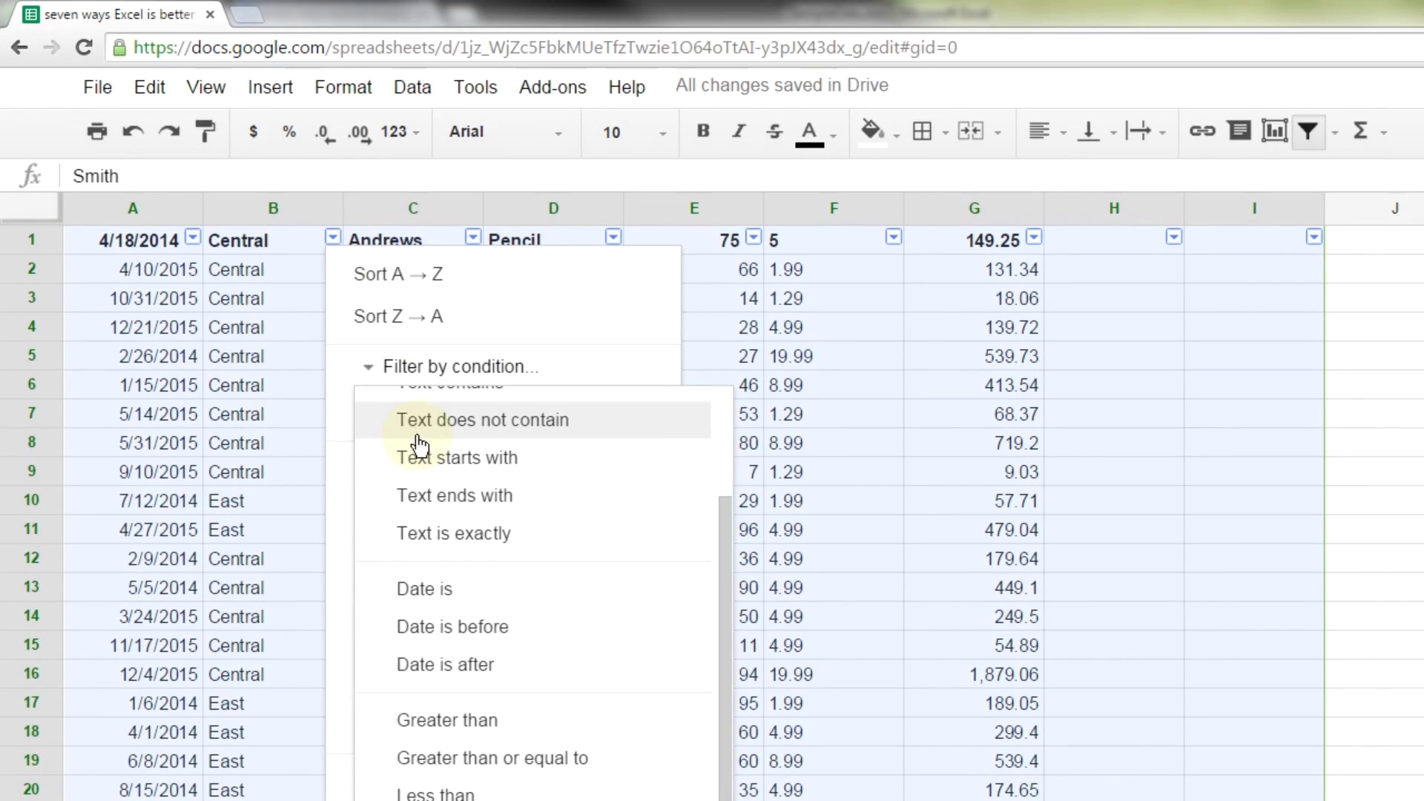
{"action": "scroll", "coordinate": [419, 445], "scroll_direction": "up", "scroll_amount": 1}
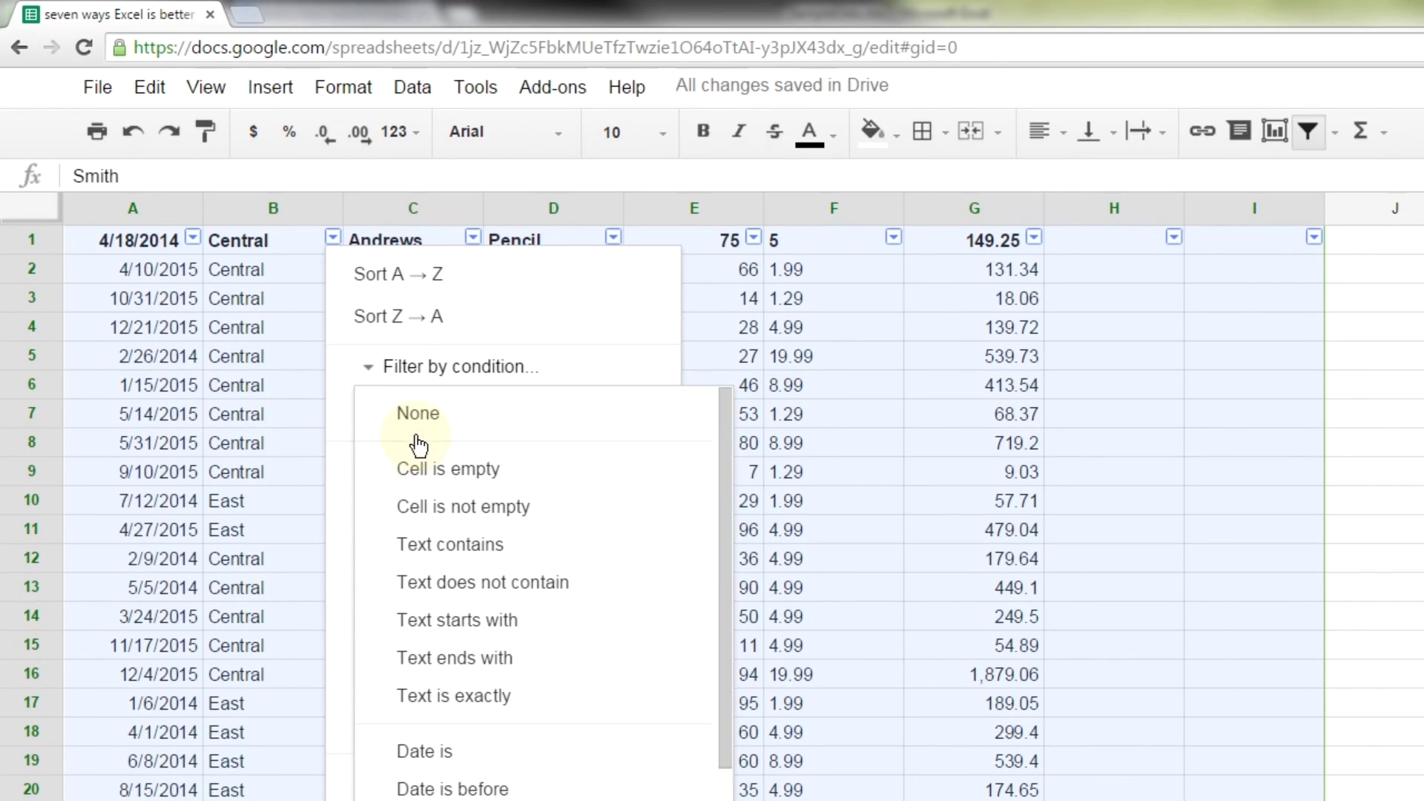
{"action": "left_click", "coordinate": [253, 419]}
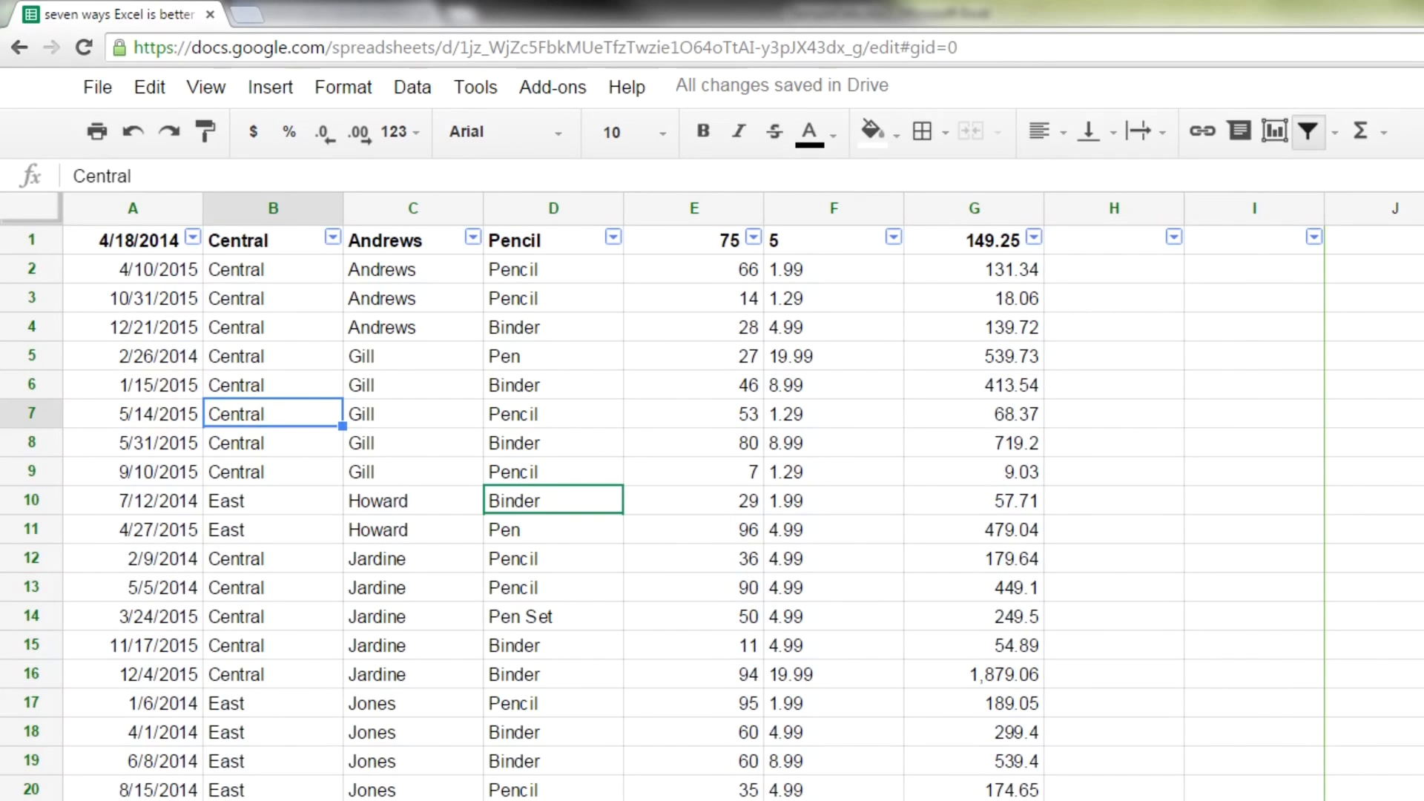